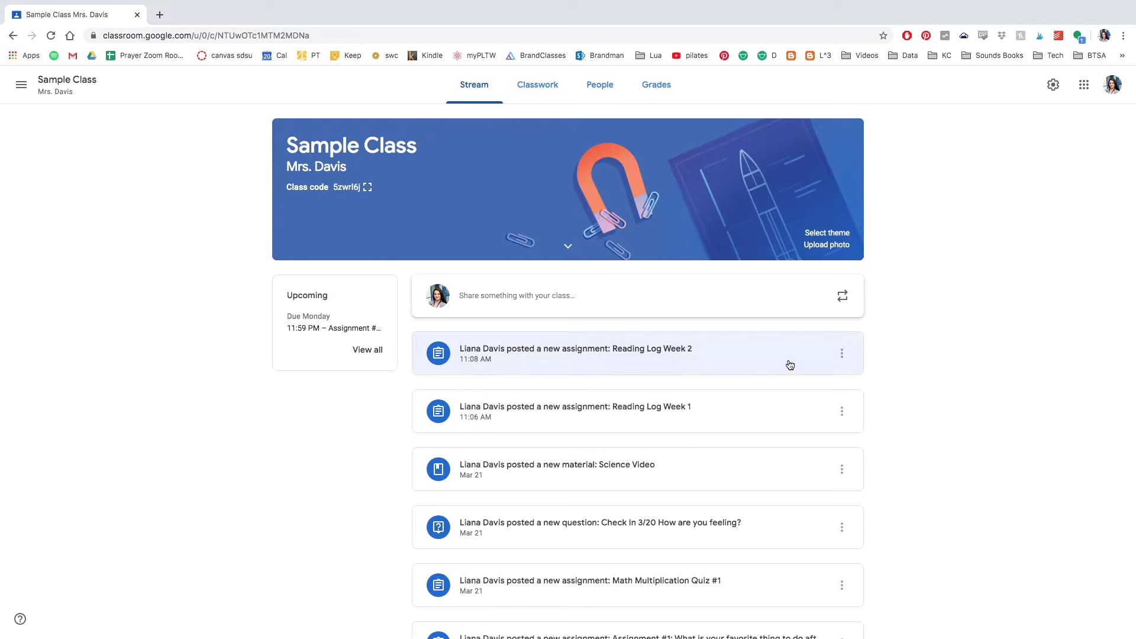
# Step: Switch from the Stream to Sample Class's Classwork page and skim its topics and assignments
pyautogui.scroll(-1, 790, 365)
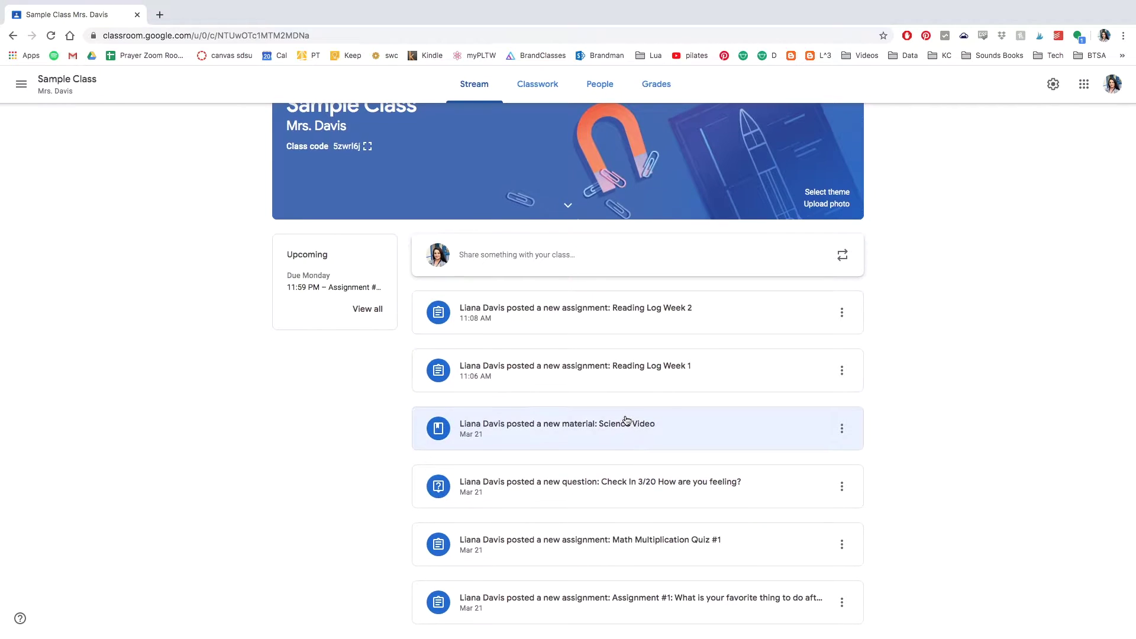
pyautogui.scroll(1, 627, 420)
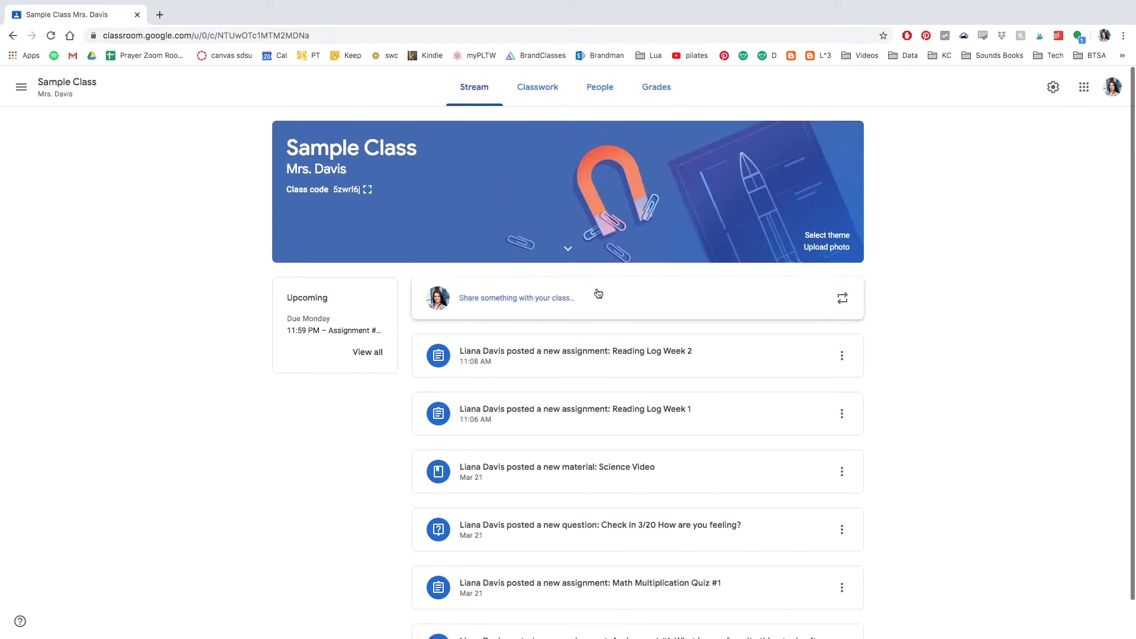
pyautogui.click(533, 85)
pyautogui.scroll(-1, 580, 274)
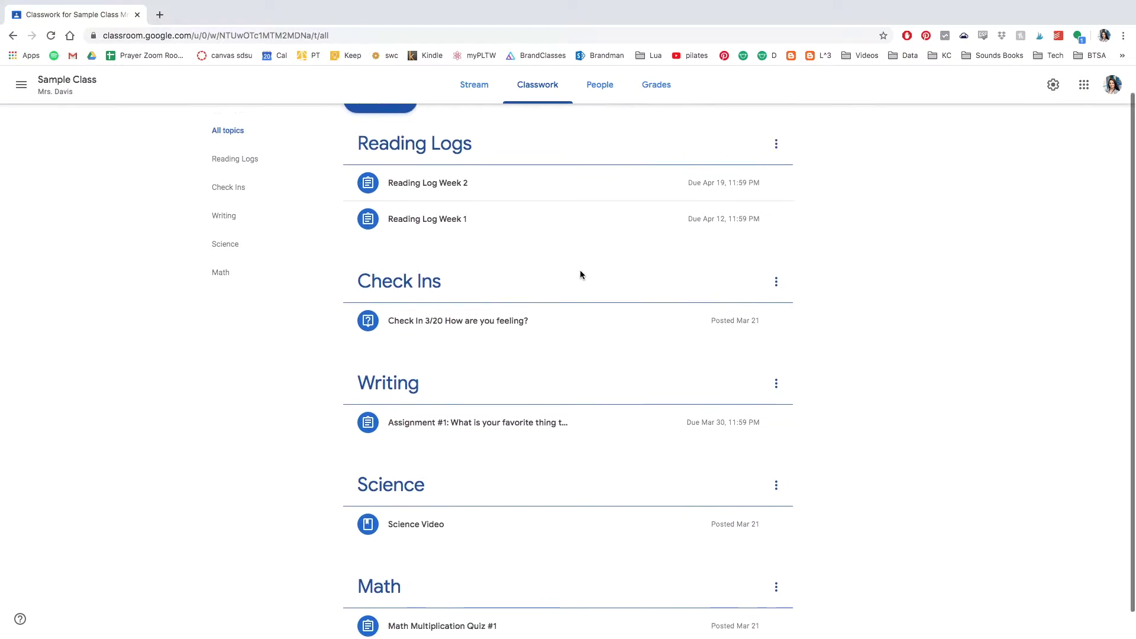
pyautogui.scroll(-1, 580, 274)
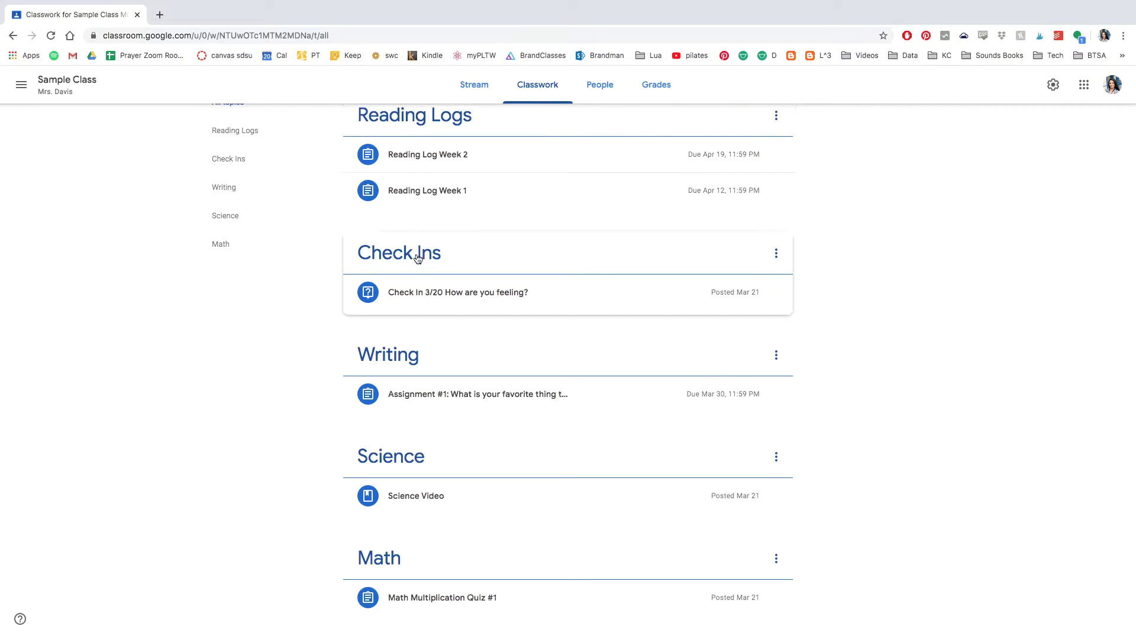
pyautogui.scroll(2, 464, 377)
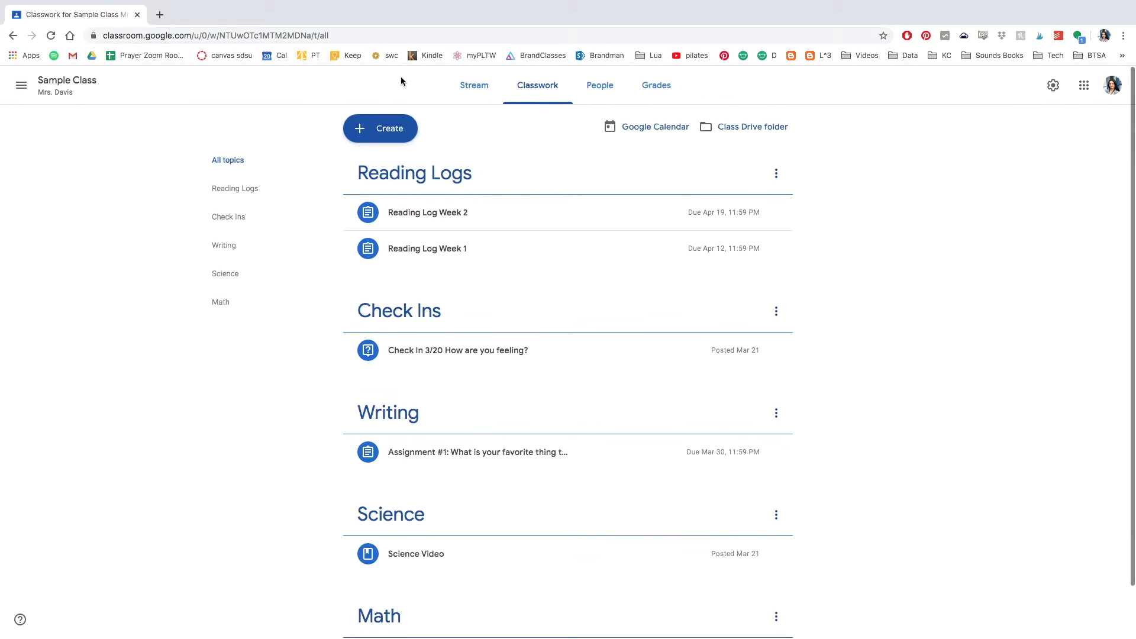
# Step: Start a new quiz assignment and review which classes and students receive it
pyautogui.click(383, 129)
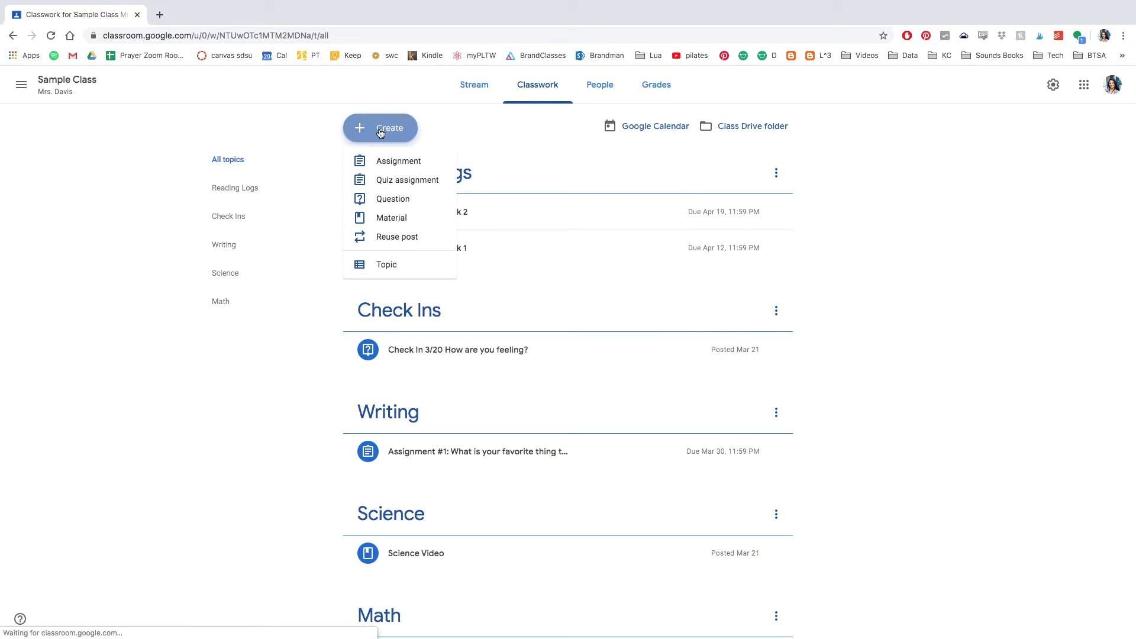
pyautogui.click(406, 181)
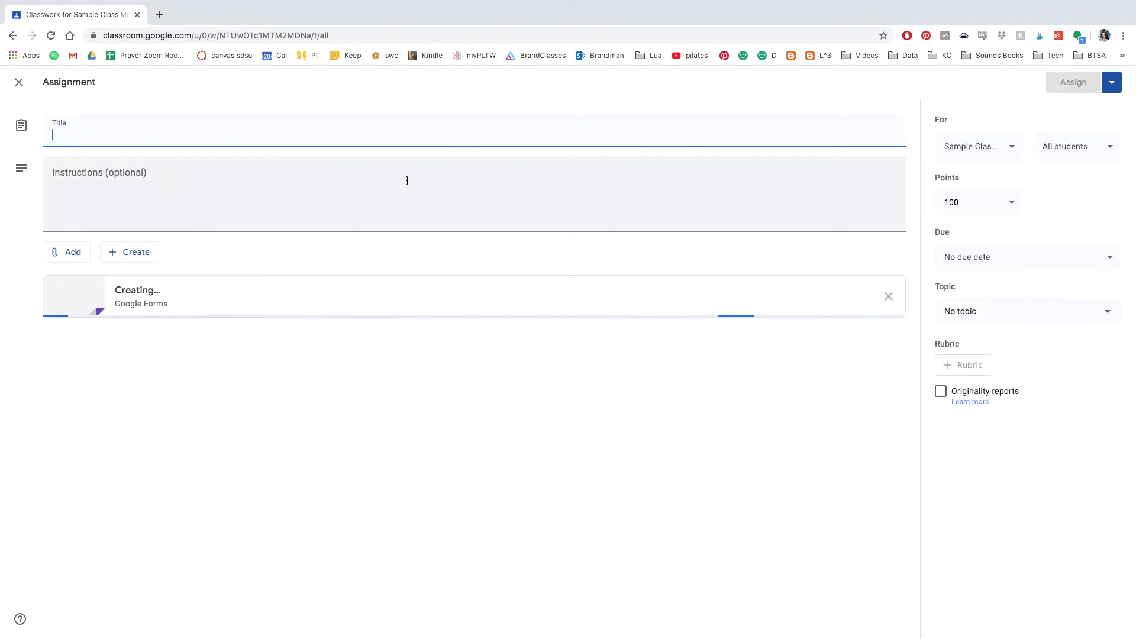
pyautogui.click(996, 148)
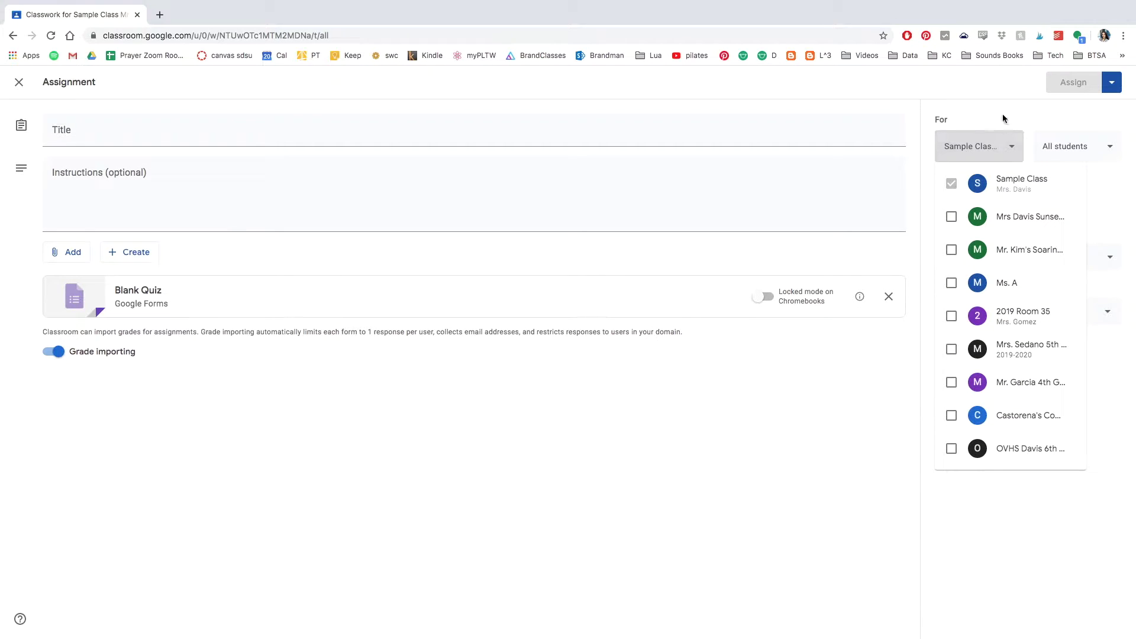
pyautogui.click(1004, 116)
pyautogui.click(1066, 148)
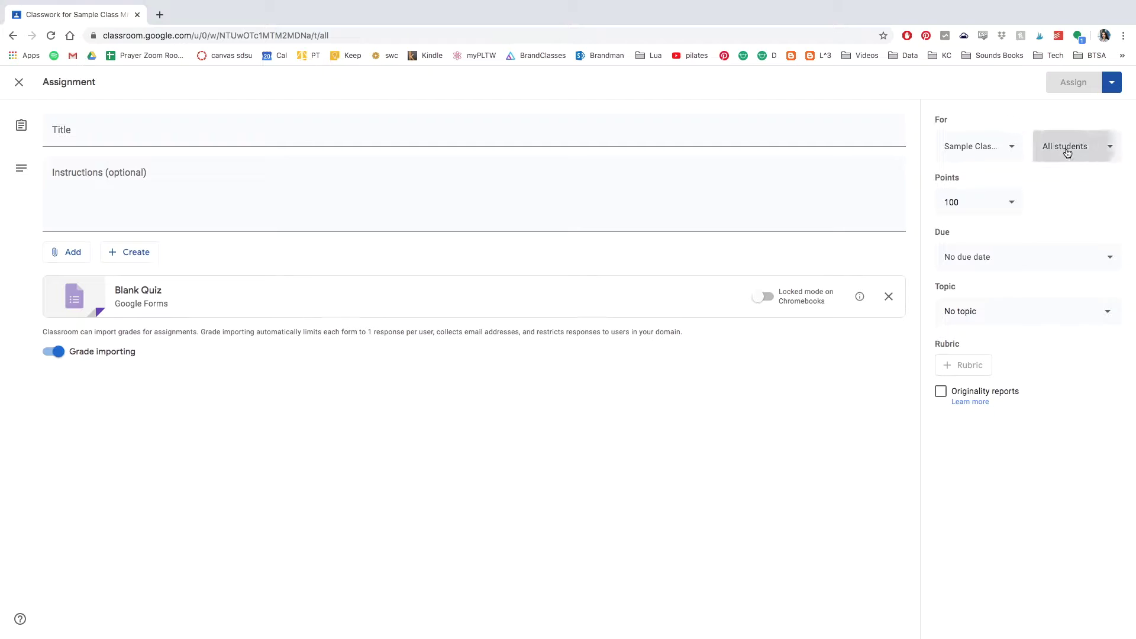
pyautogui.click(1039, 109)
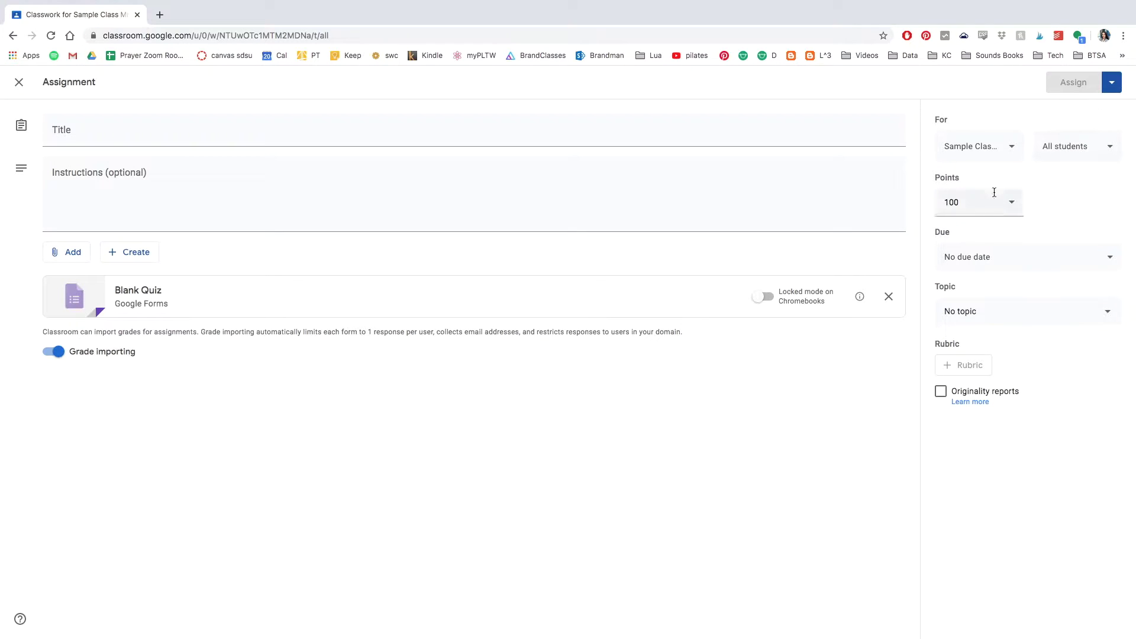
# Step: Set the quiz due Sun, Apr 5 at 11:59 PM under the Math topic
pyautogui.click(985, 258)
pyautogui.click(1060, 304)
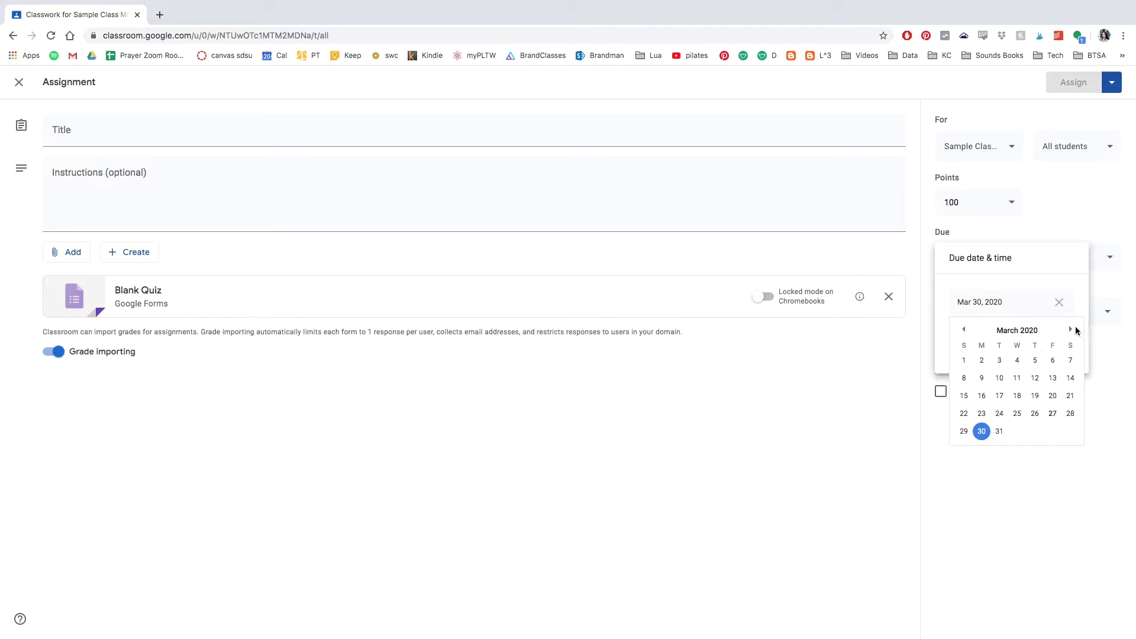
pyautogui.click(1071, 331)
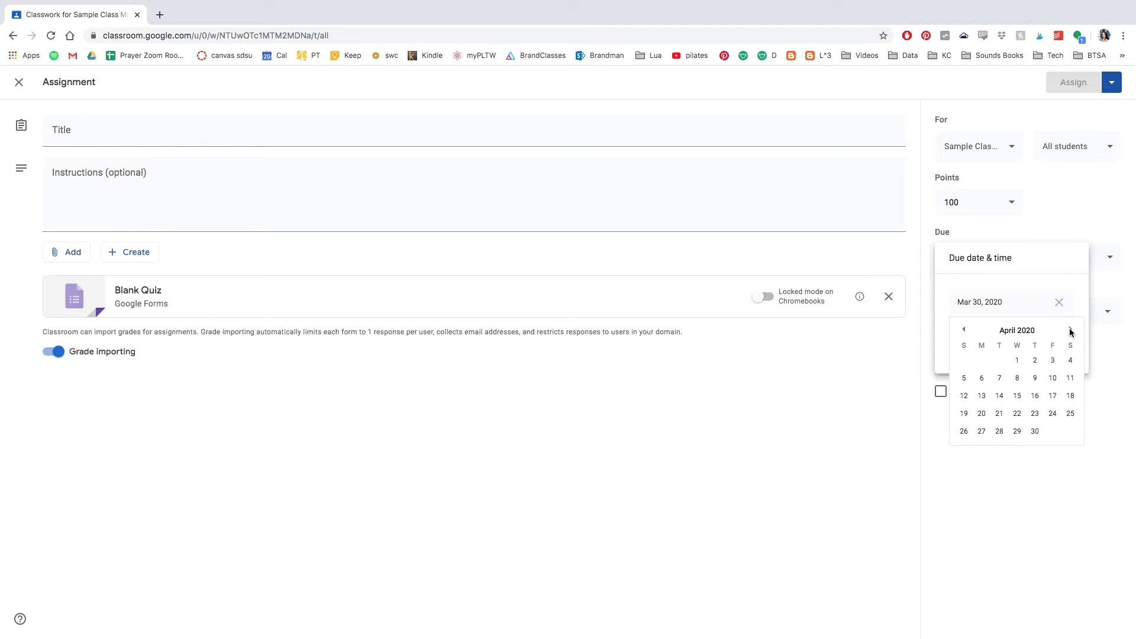
pyautogui.click(963, 377)
pyautogui.click(1015, 334)
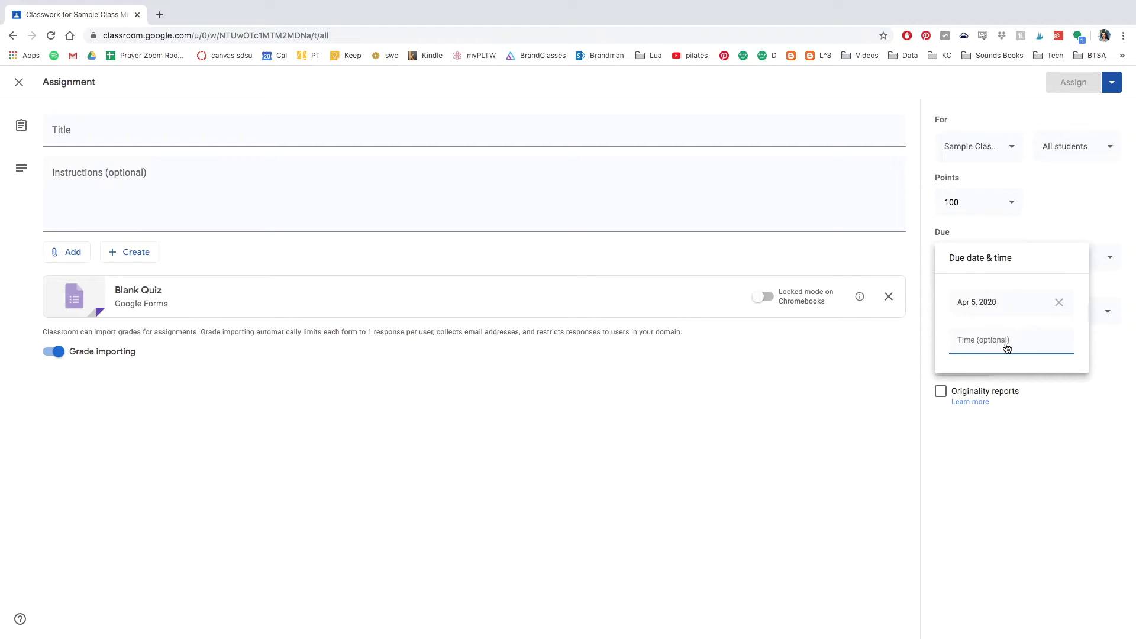
pyautogui.click(1062, 222)
pyautogui.click(985, 320)
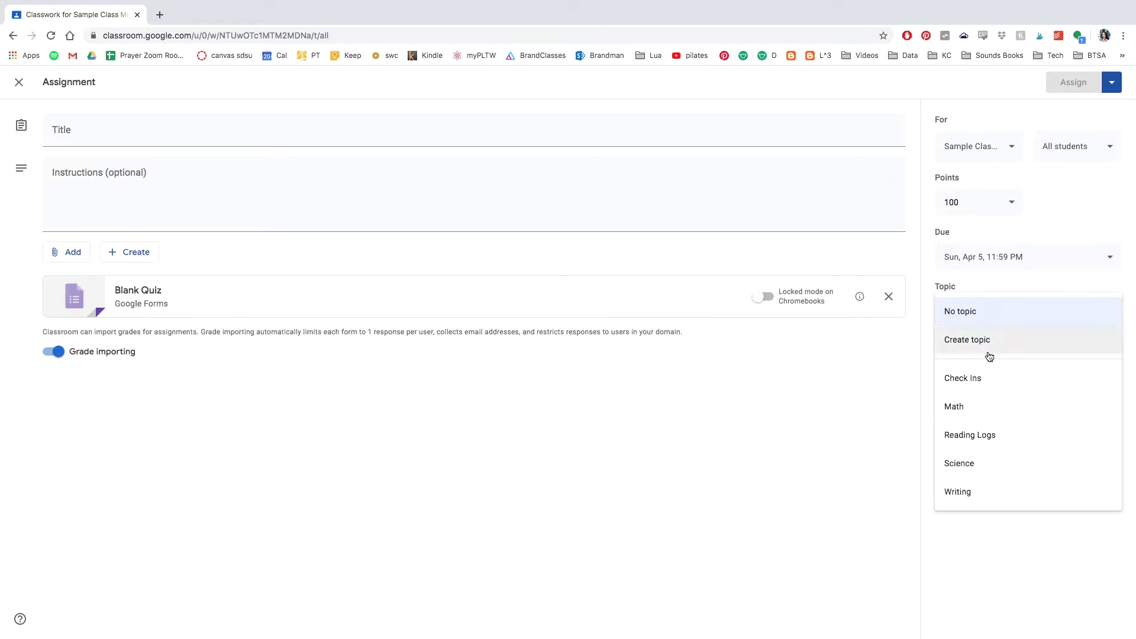
pyautogui.click(976, 408)
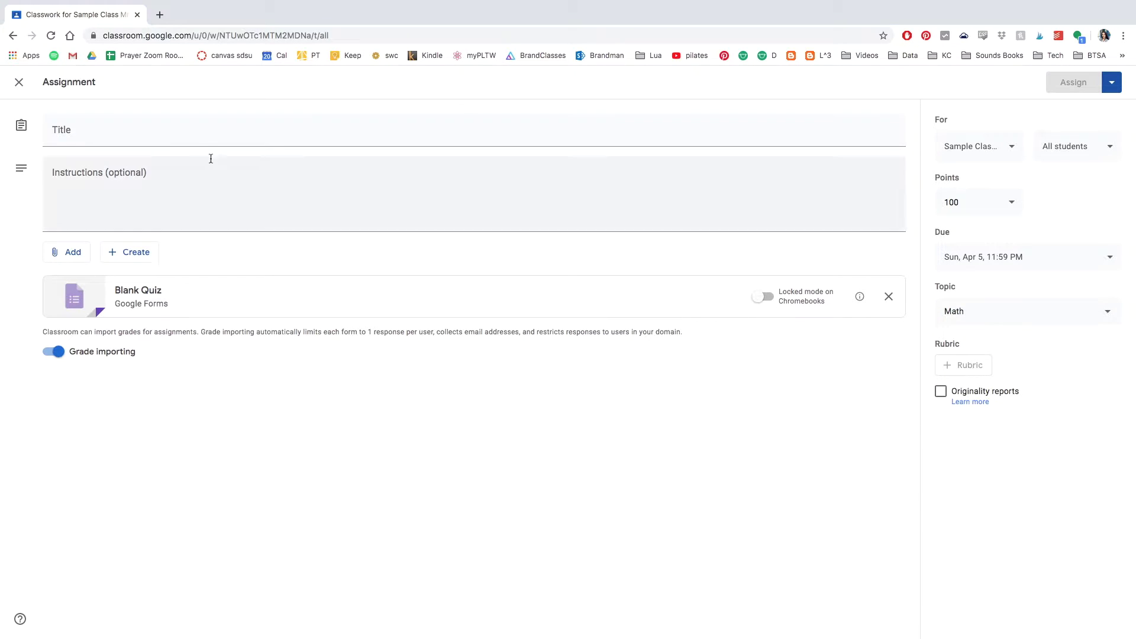
# Step: Title the quiz assignment 'Math Review Day 1'
pyautogui.click(181, 136)
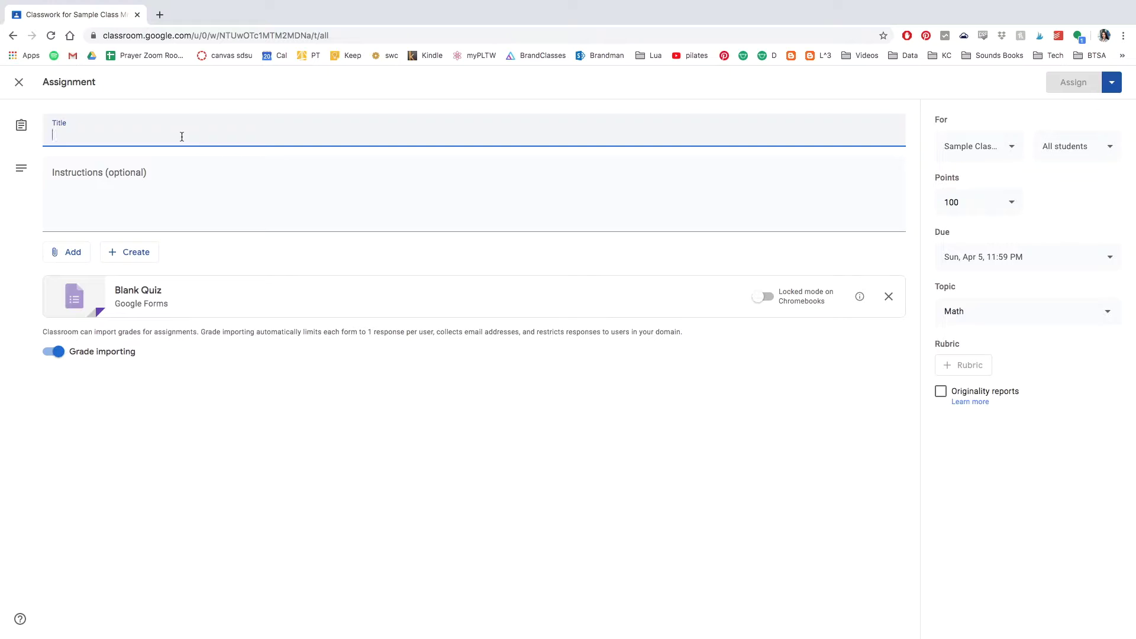
pyautogui.write('Spiral Re')
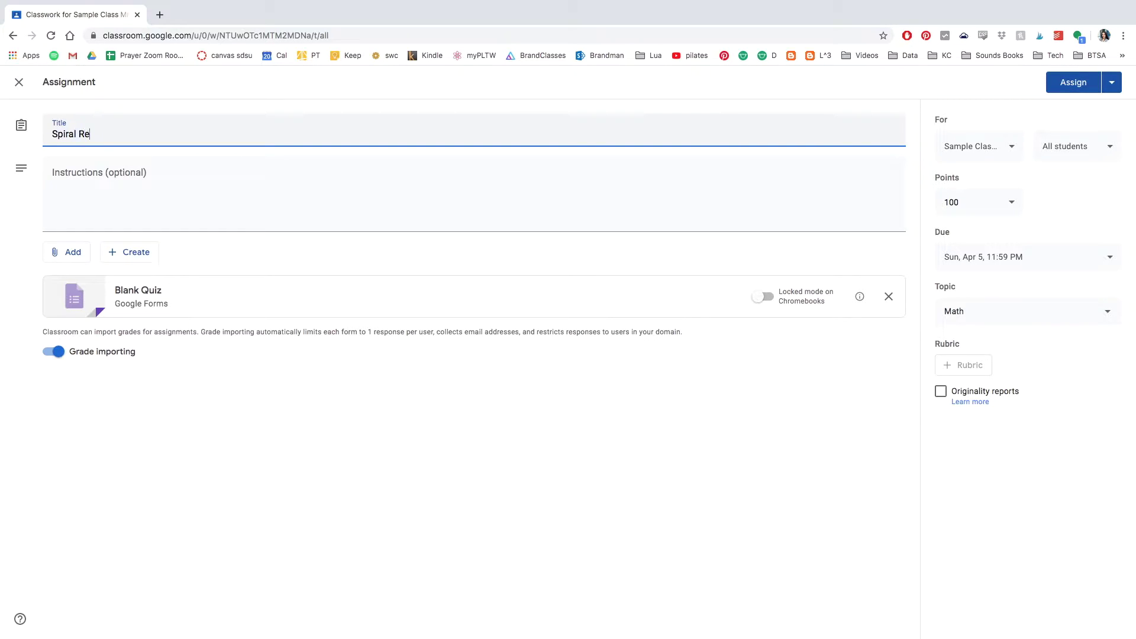
pyautogui.write('view Day 1')
pyautogui.doubleClick(71, 135)
pyautogui.write('Math')
# Step: Add the instructions 'Complete by the due date.' and open the attached Blank Quiz
pyautogui.click(71, 171)
pyautogui.write('Complete ')
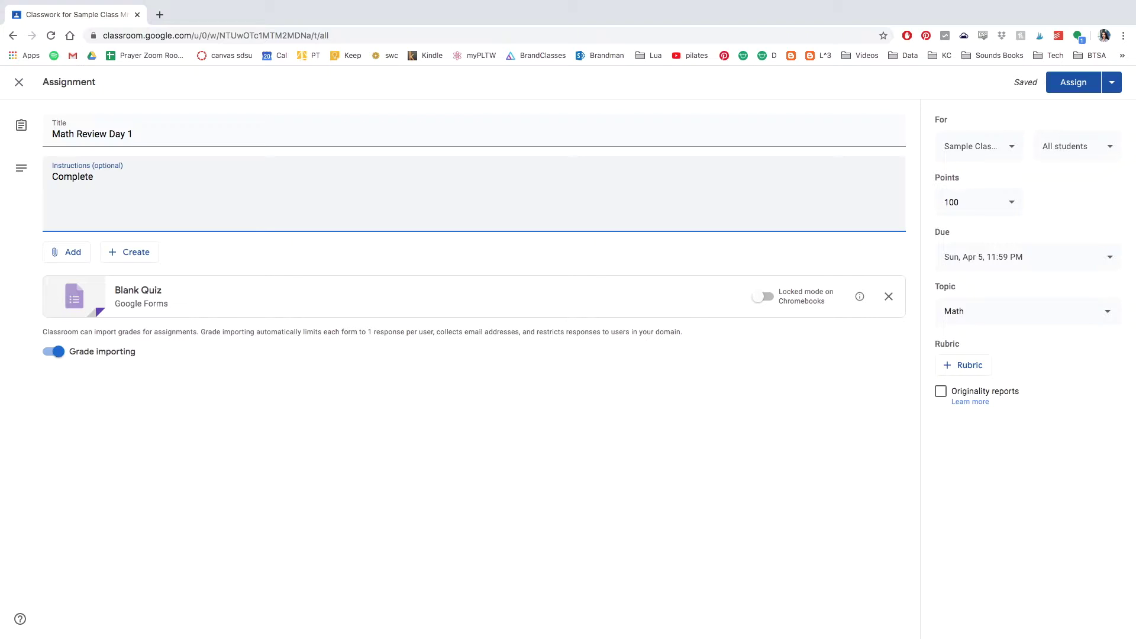
pyautogui.write('by the due date.')
pyautogui.click(129, 252)
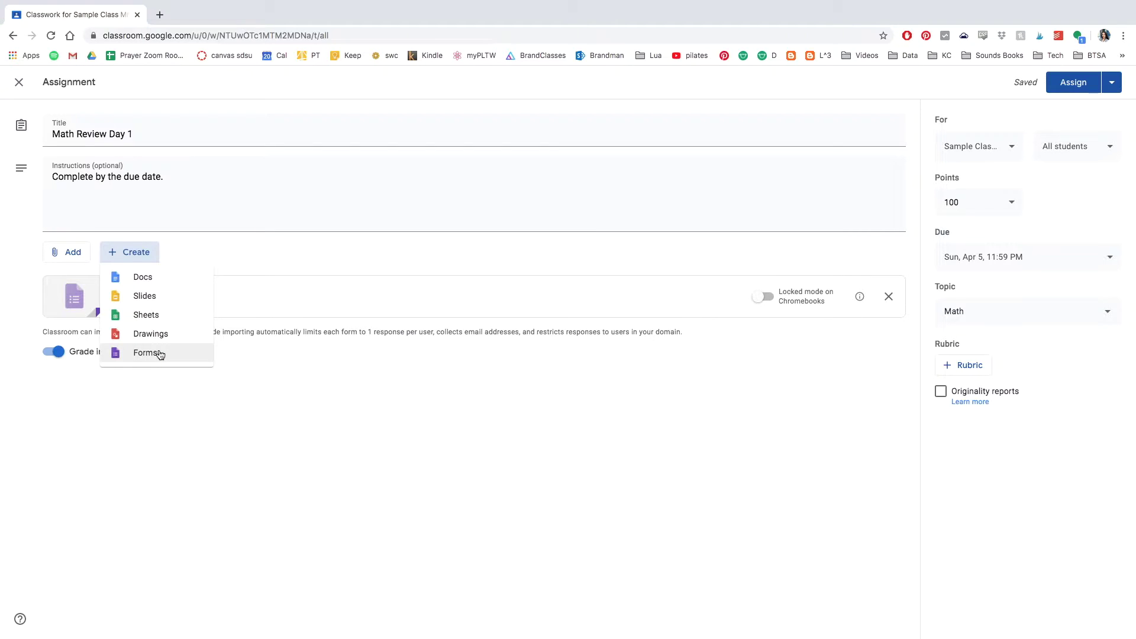
pyautogui.click(159, 353)
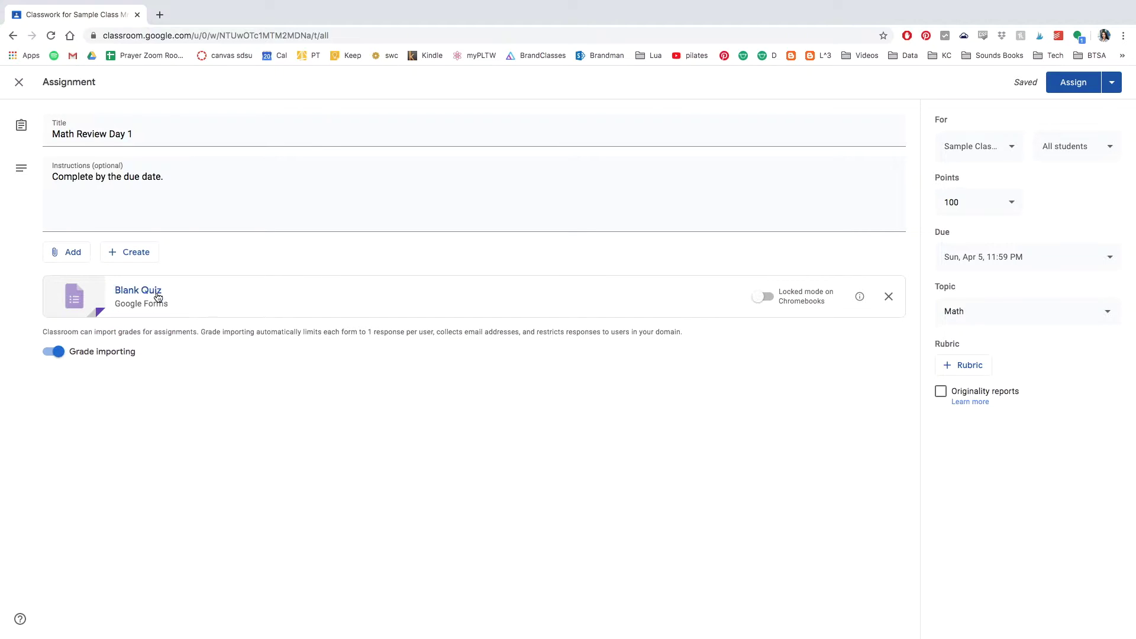
# Step: Open the Blank Quiz form and rename its file and form title to 'Math Review Day 1'
pyautogui.click(144, 296)
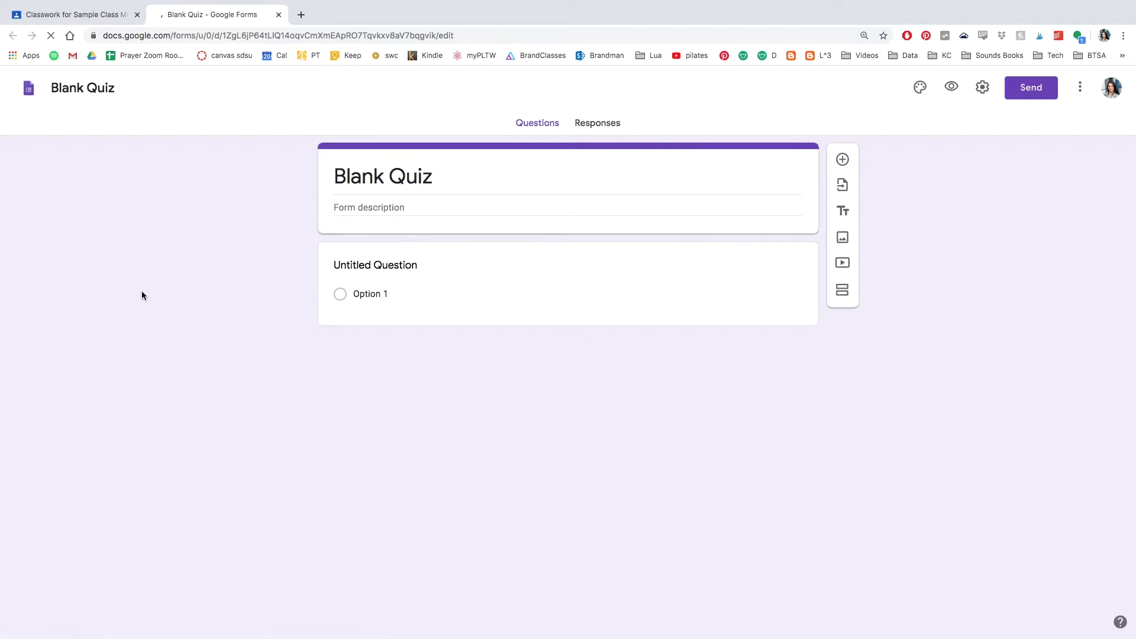
pyautogui.click(81, 90)
pyautogui.tripleClick(81, 90)
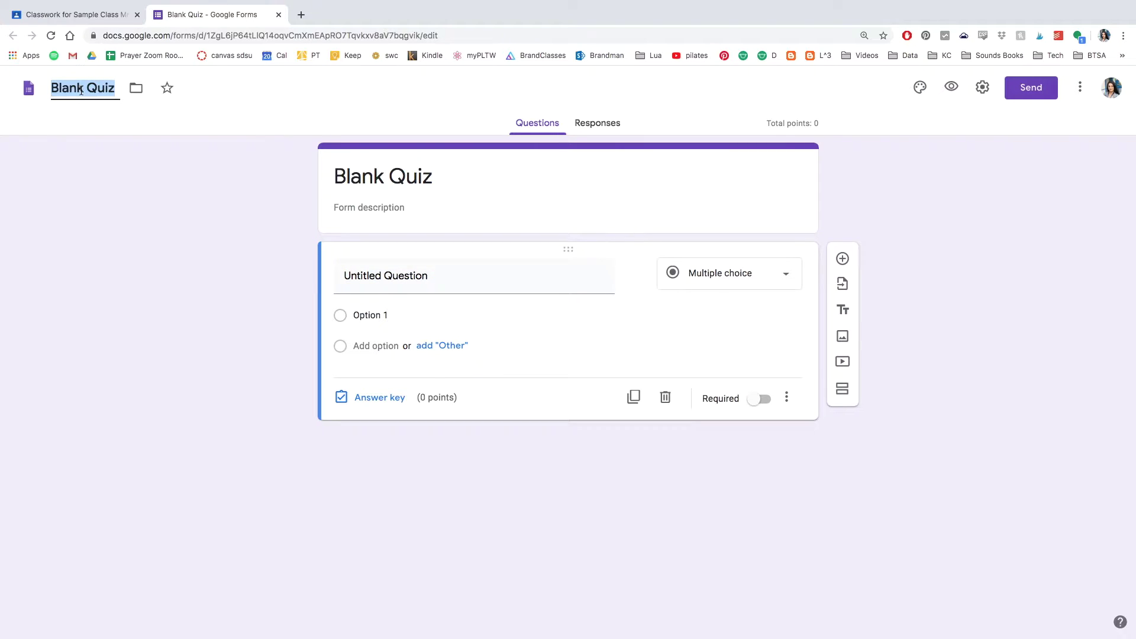
pyautogui.write('Math ')
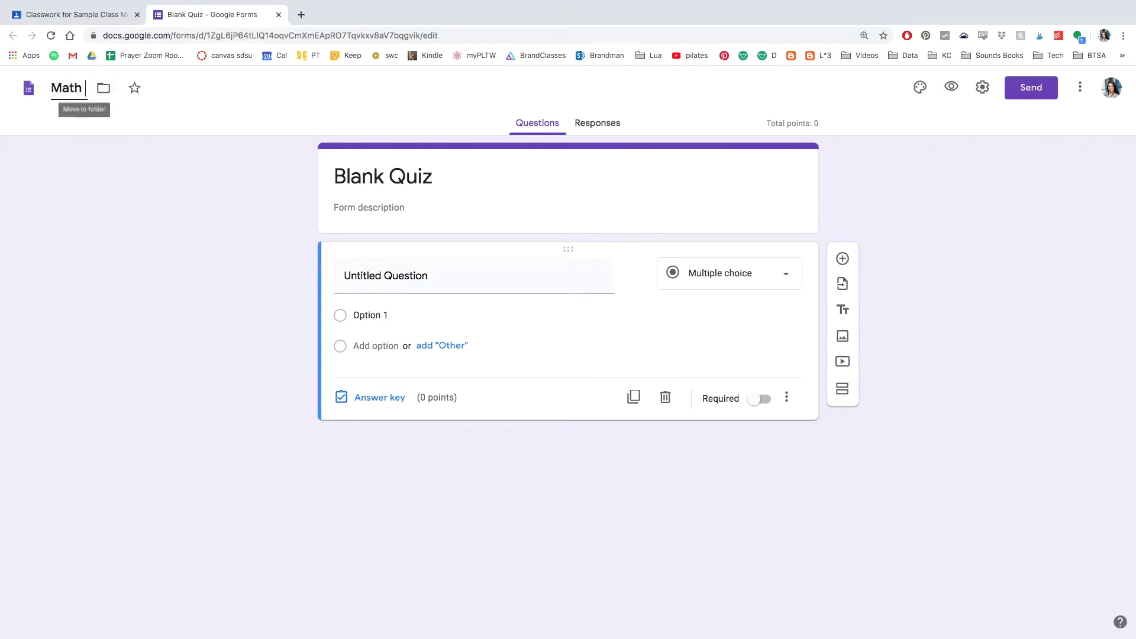
pyautogui.write('Review Day 1')
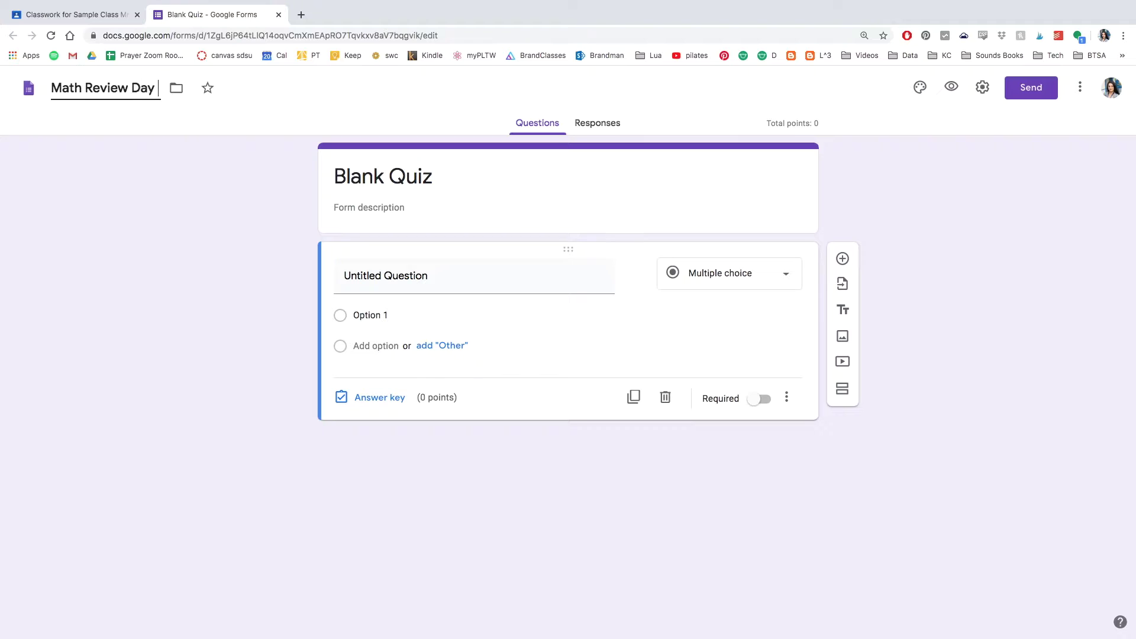
pyautogui.click(659, 179)
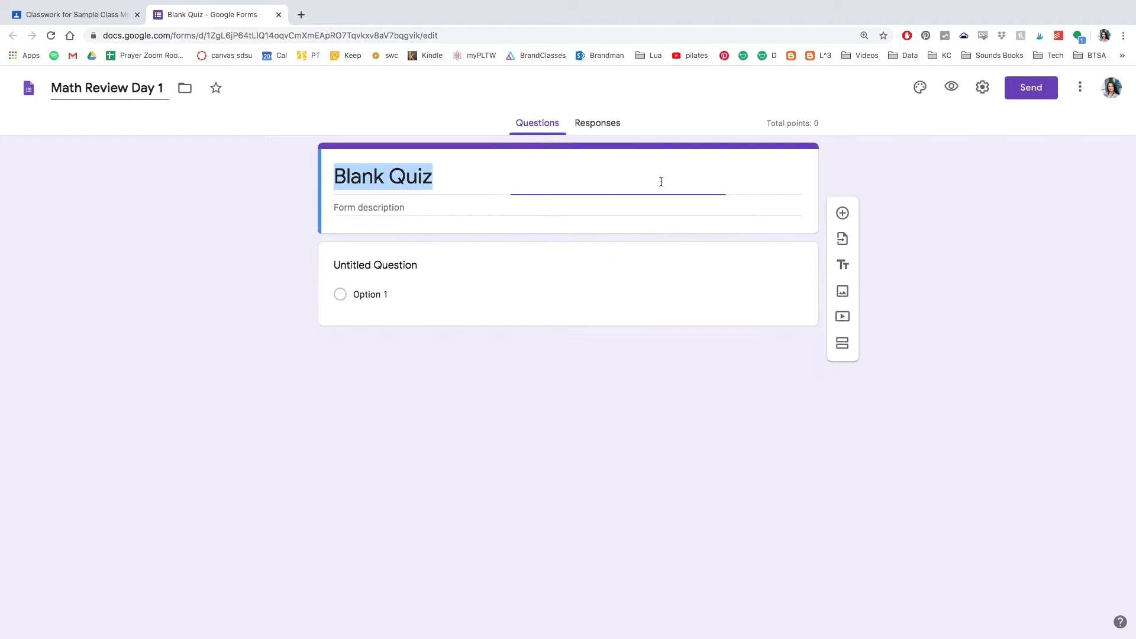
pyautogui.write('Math R')
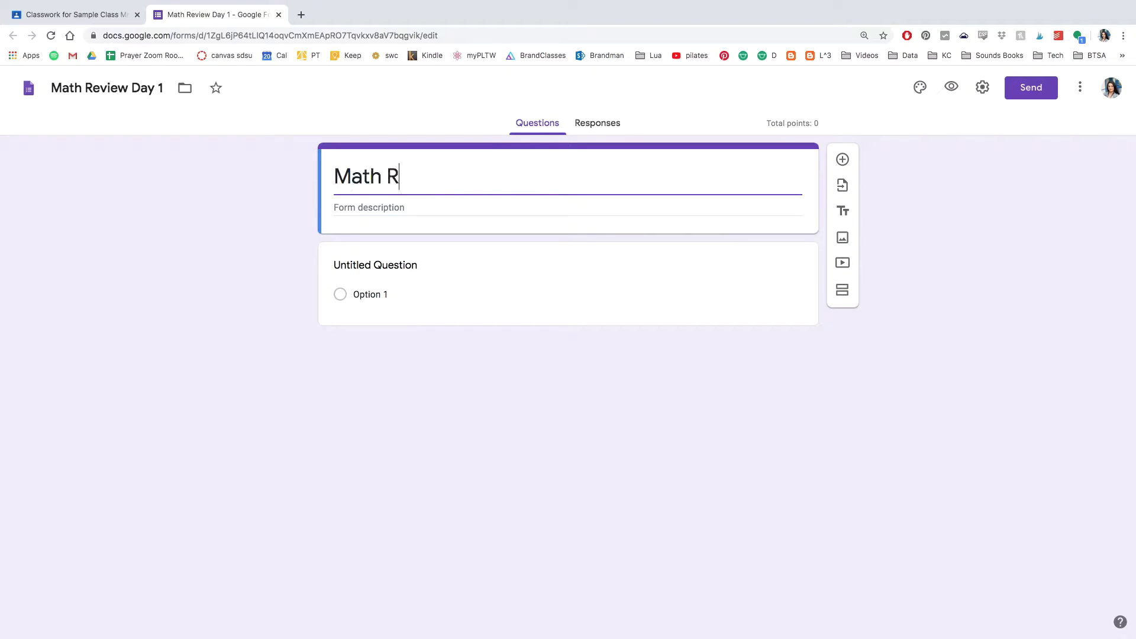
pyautogui.write('eview Day 1')
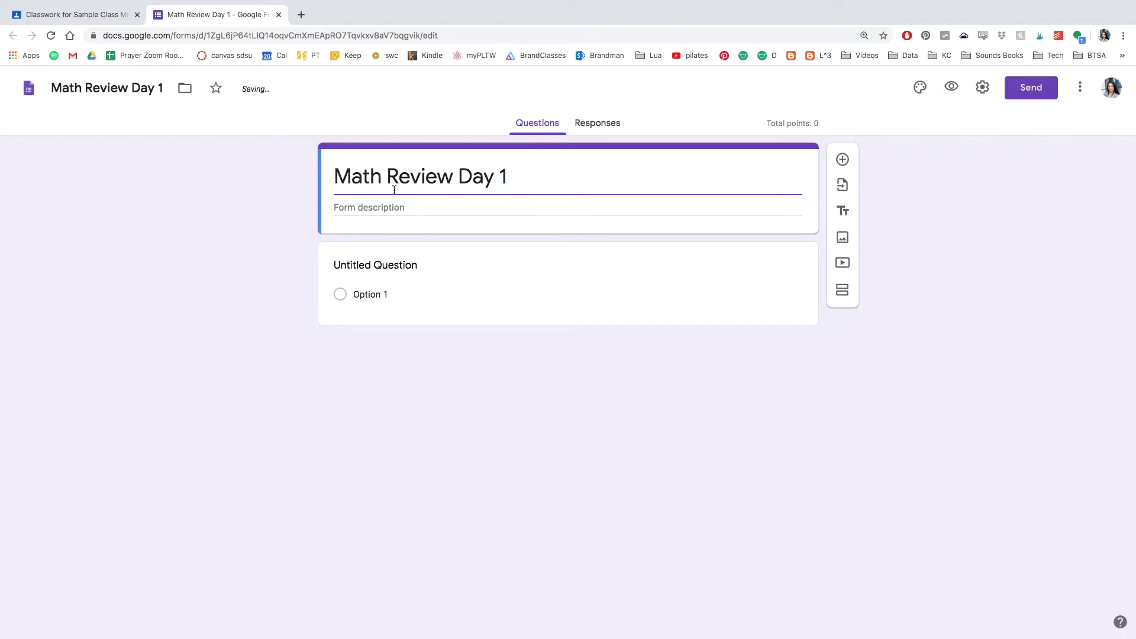
# Step: Make the first question a required short-answer 'Name (First and Last)'
pyautogui.click(400, 266)
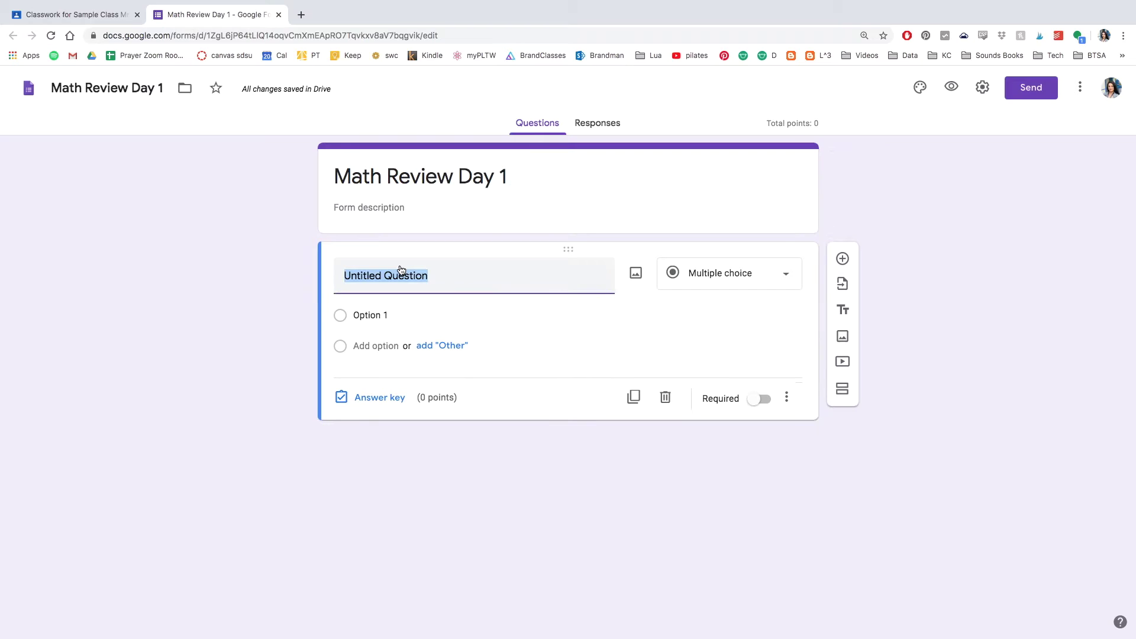
pyautogui.write('Name (First ')
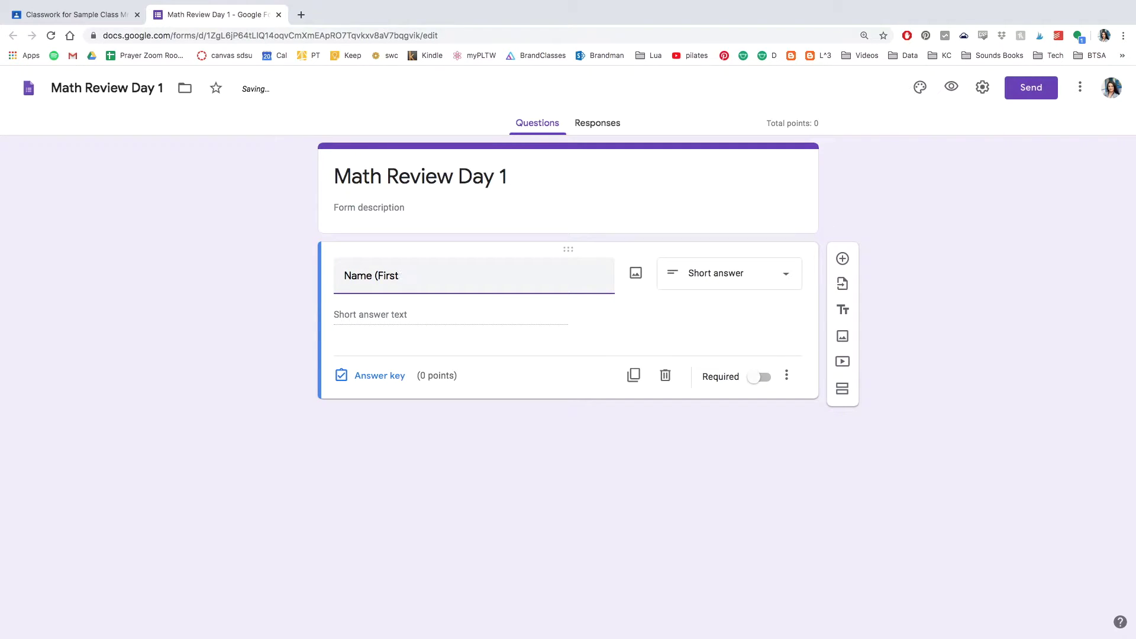
pyautogui.write('and Last)')
pyautogui.click(756, 280)
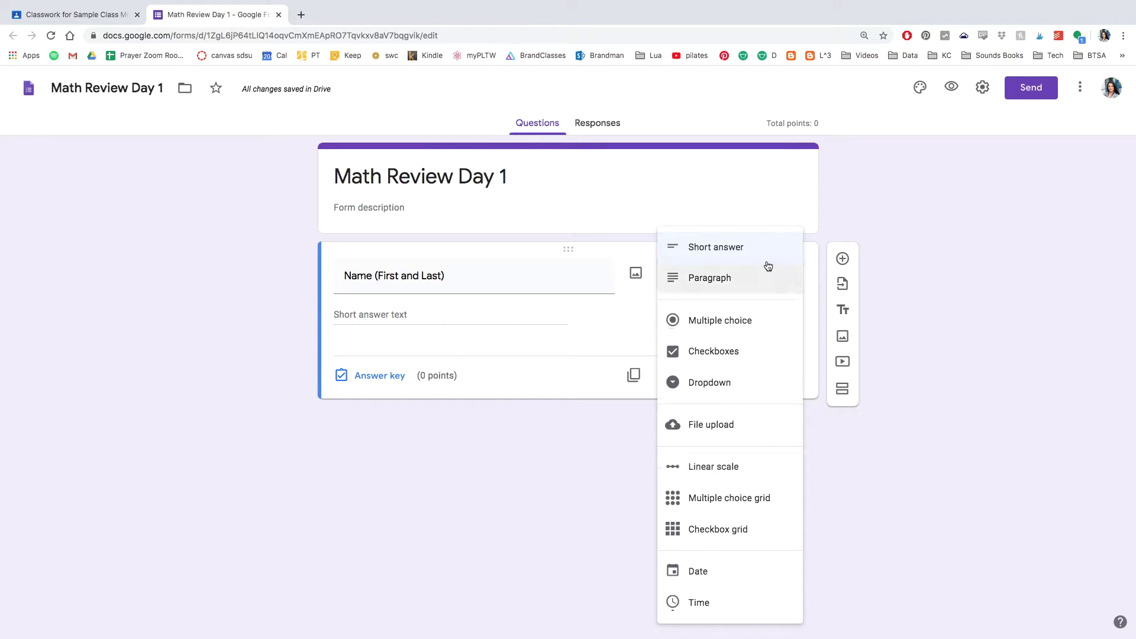
pyautogui.click(727, 248)
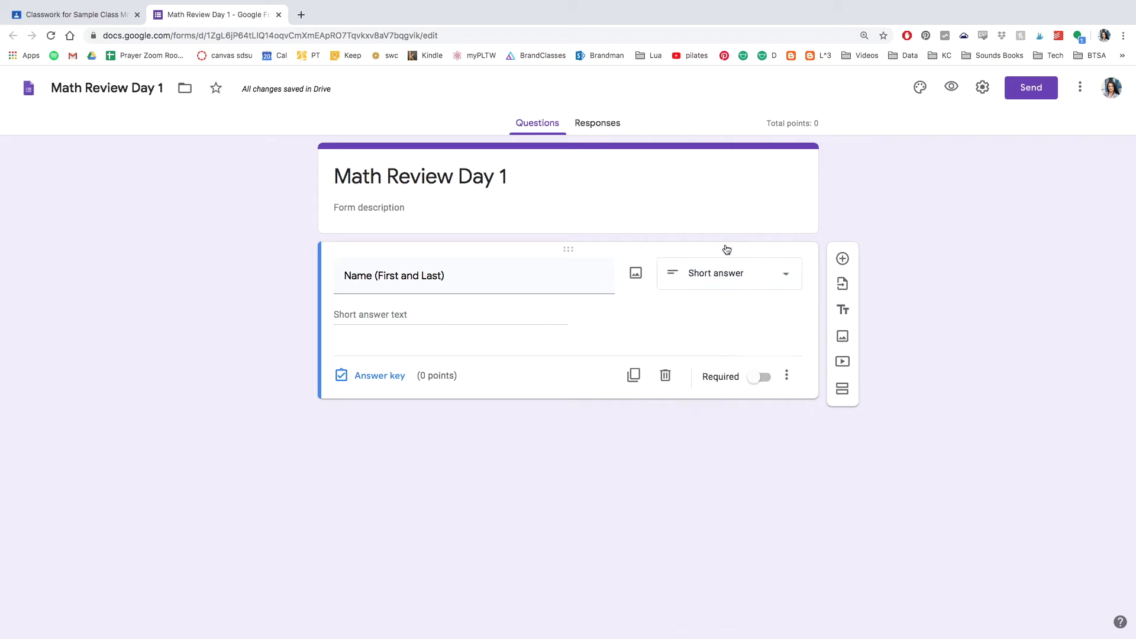
pyautogui.click(763, 378)
pyautogui.click(843, 258)
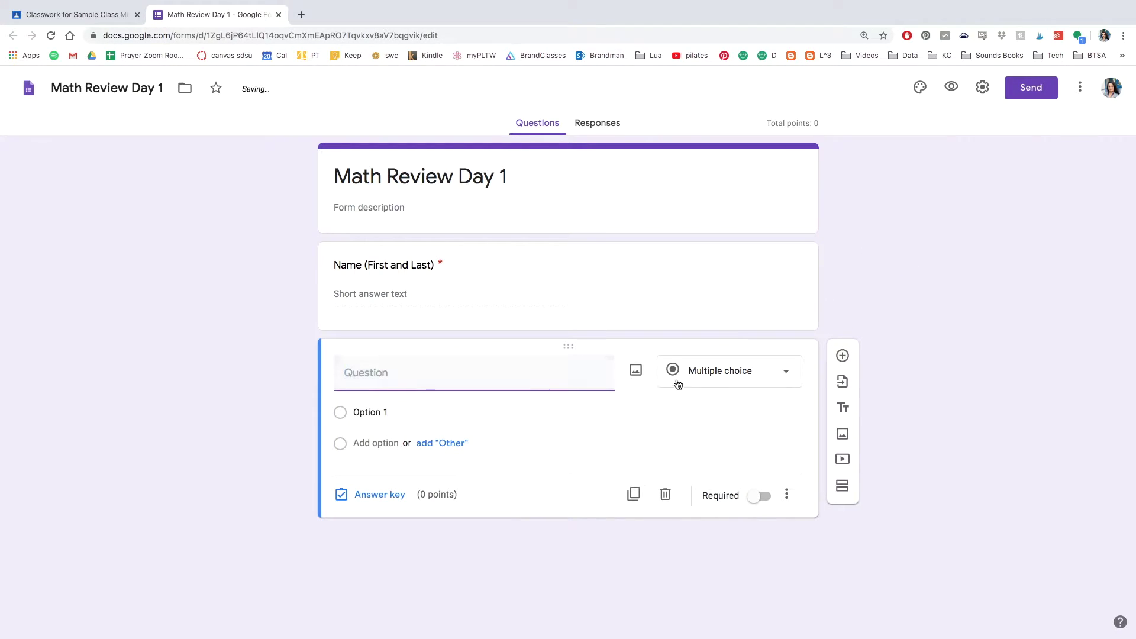
# Step: Add required short answer 'What's the place value of 2 in the number 2,547?' without number validation
pyautogui.click(704, 382)
pyautogui.click(717, 253)
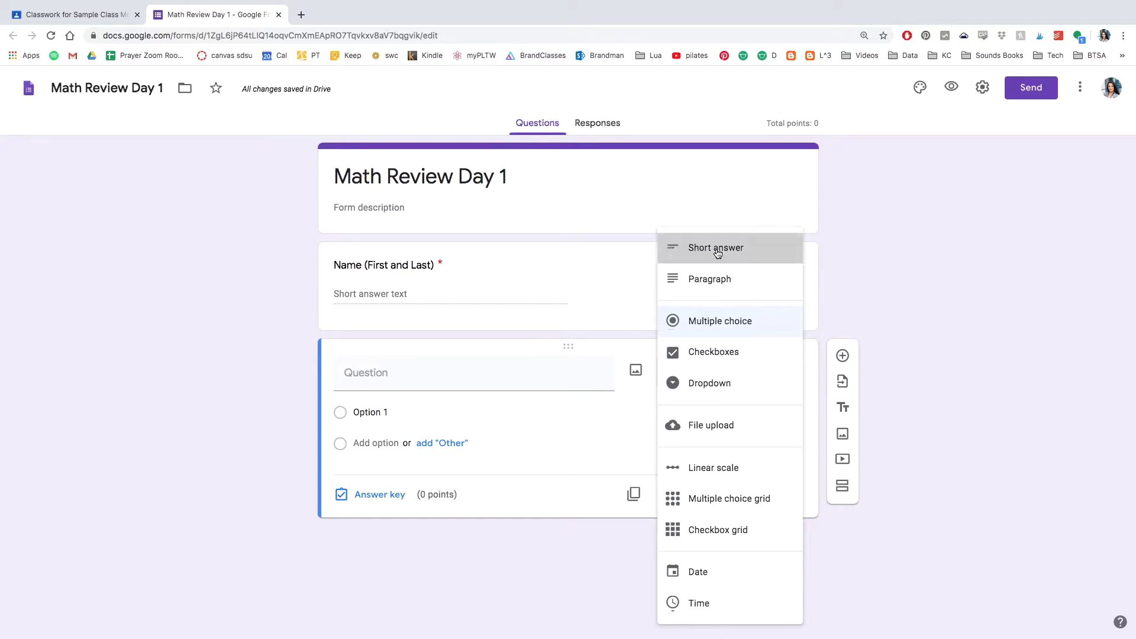
pyautogui.click(371, 377)
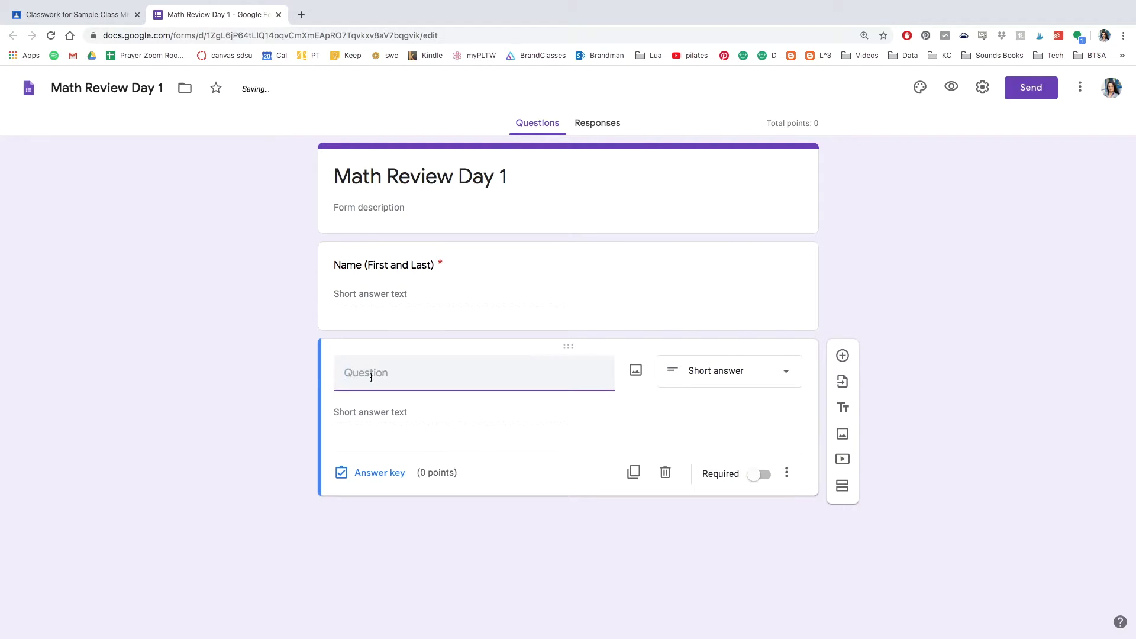
pyautogui.write("What's the place o")
pyautogui.write('alue of ')
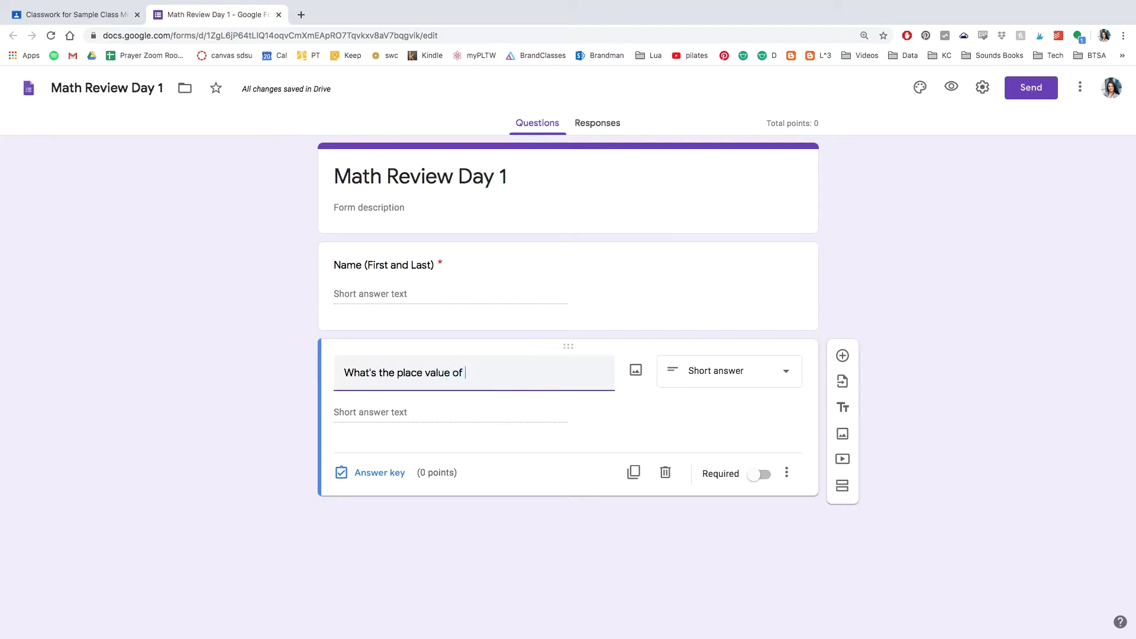
pyautogui.write('2 in the $')
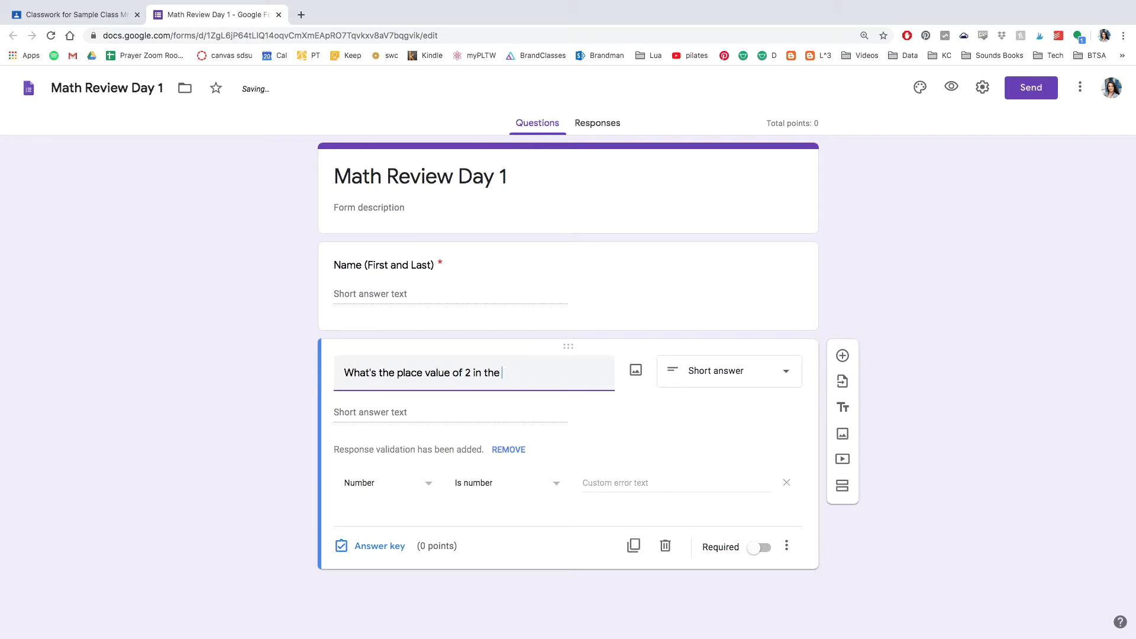
pyautogui.write('number 2,547?')
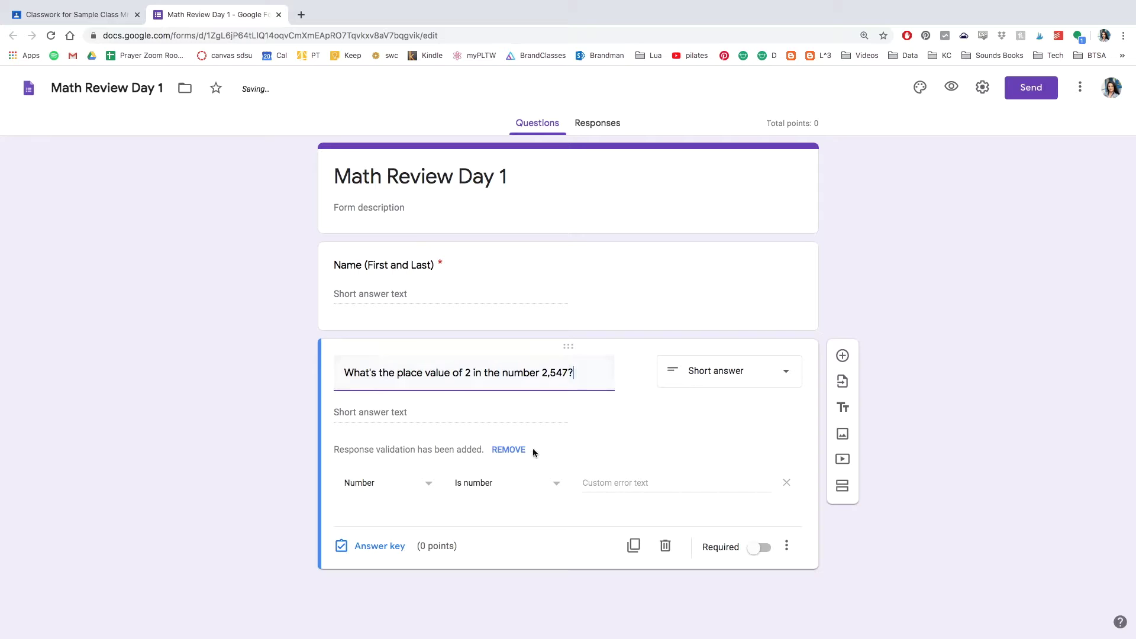
pyautogui.click(508, 449)
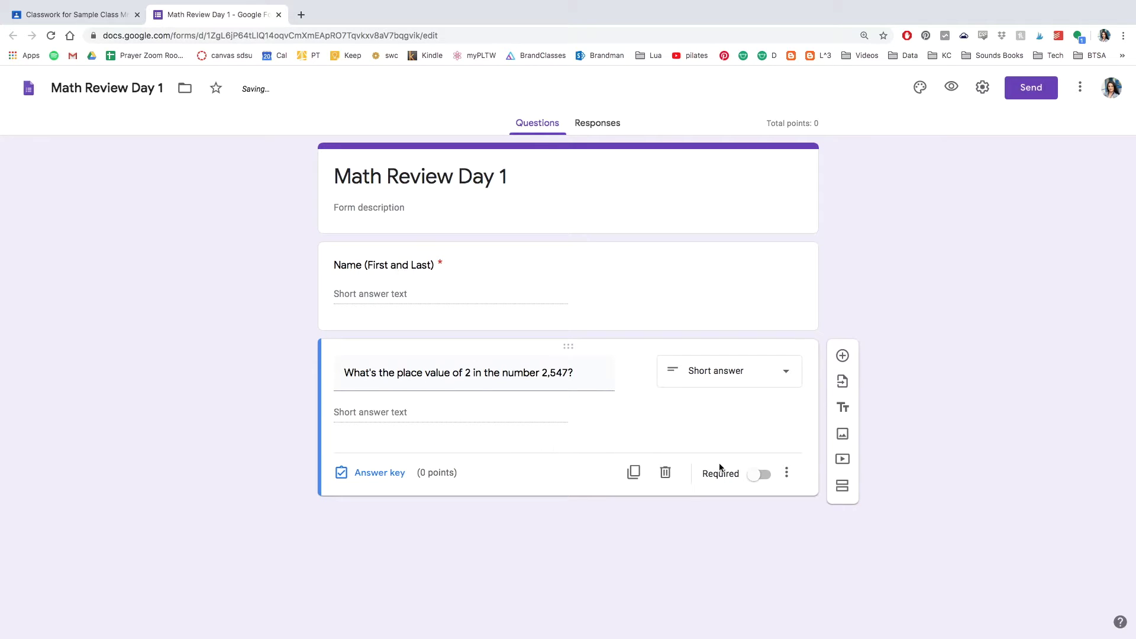
pyautogui.click(763, 476)
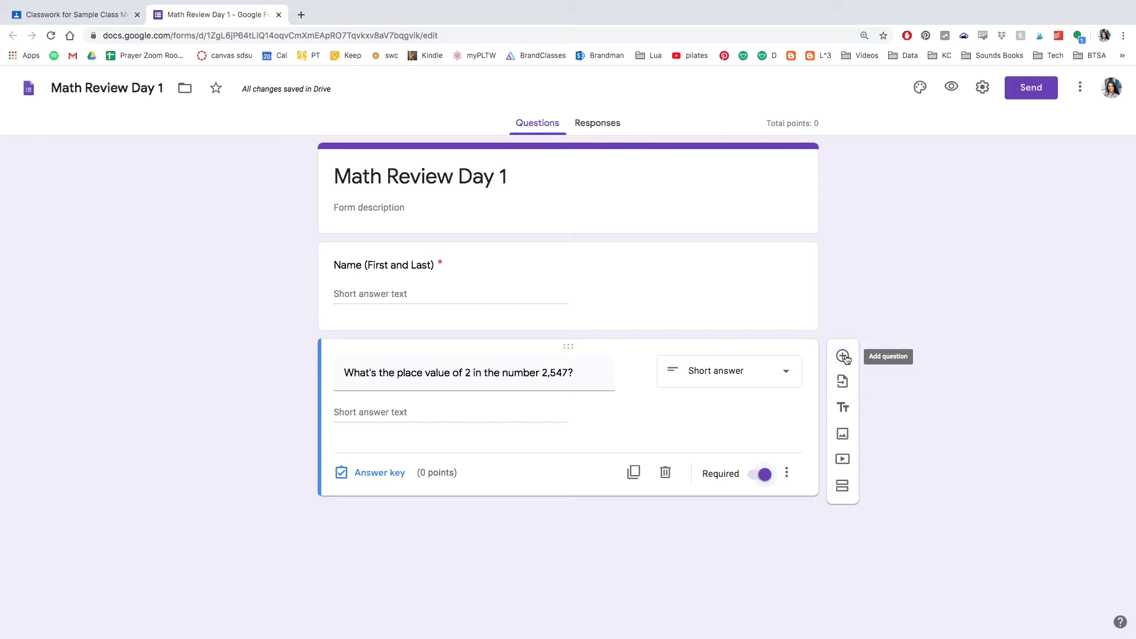
pyautogui.click(843, 356)
# Step: Add required short-answer questions 'Find the product of 9,000x10' and 'Find the quotient of 42/7'
pyautogui.write('Find')
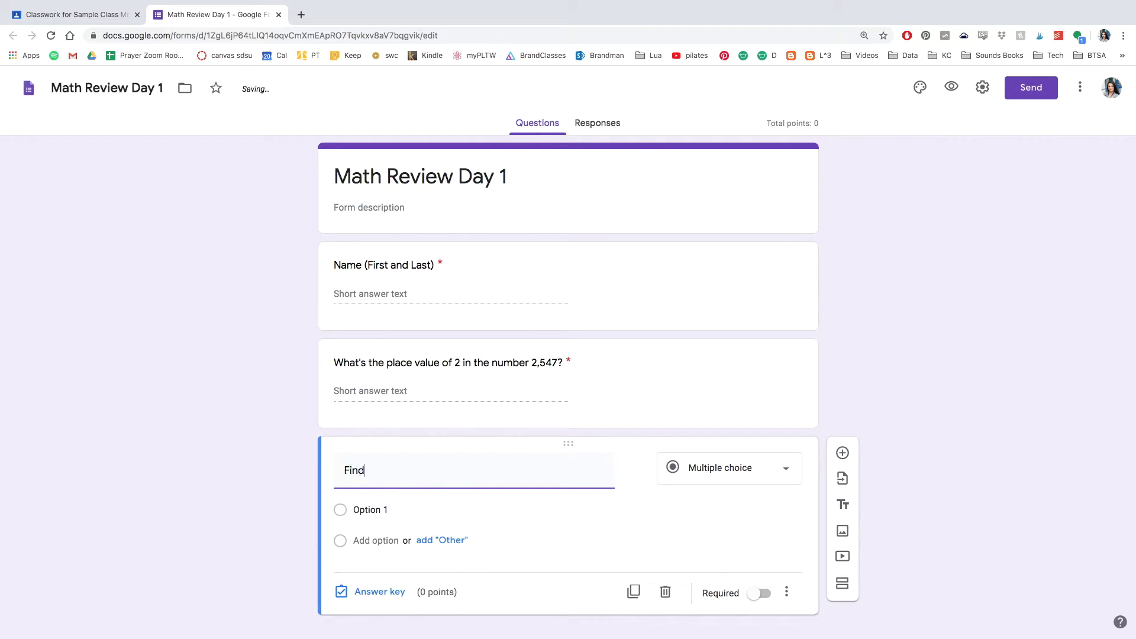
pyautogui.write(' the product of')
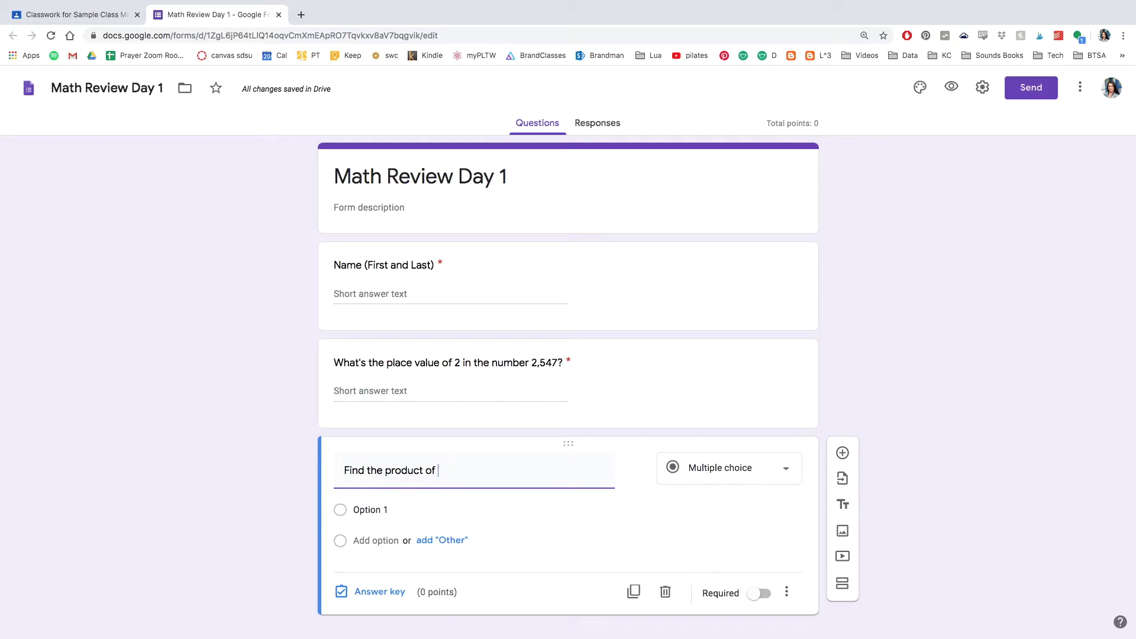
pyautogui.write(' 9,000')
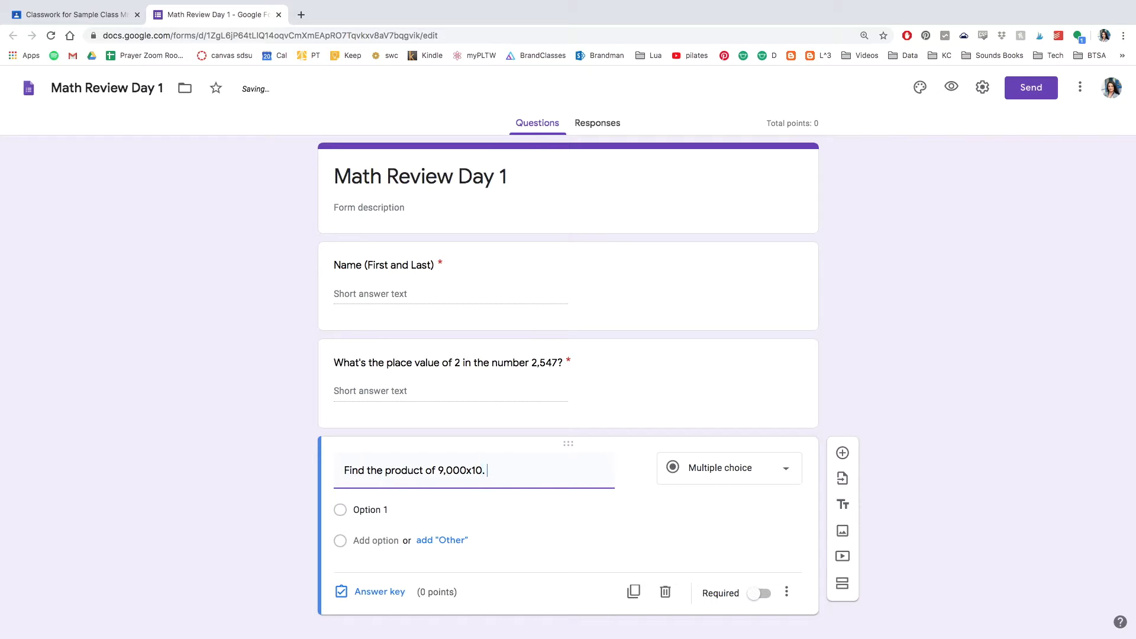
pyautogui.write('x10.')
pyautogui.press('BackSpace')
pyautogui.click(726, 469)
pyautogui.click(716, 247)
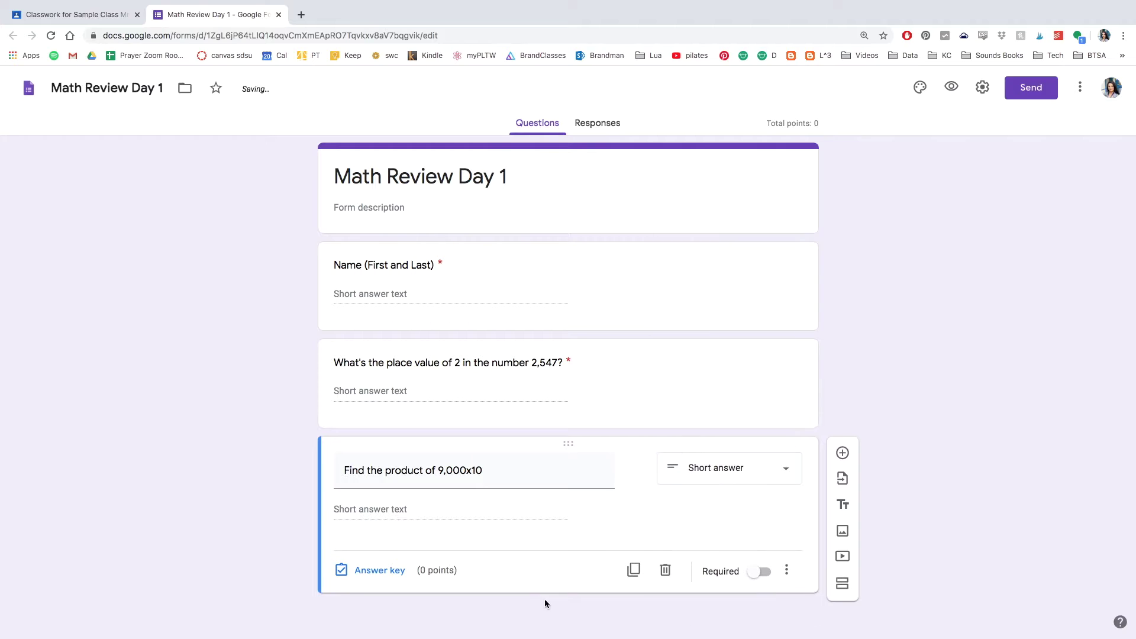
pyautogui.click(766, 572)
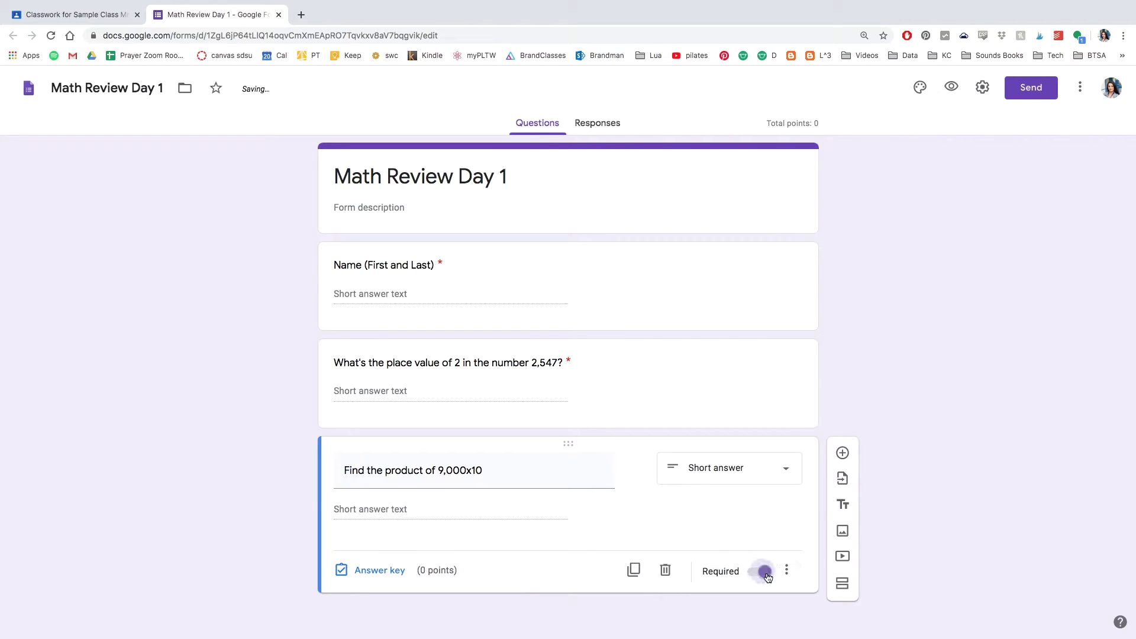
pyautogui.click(843, 453)
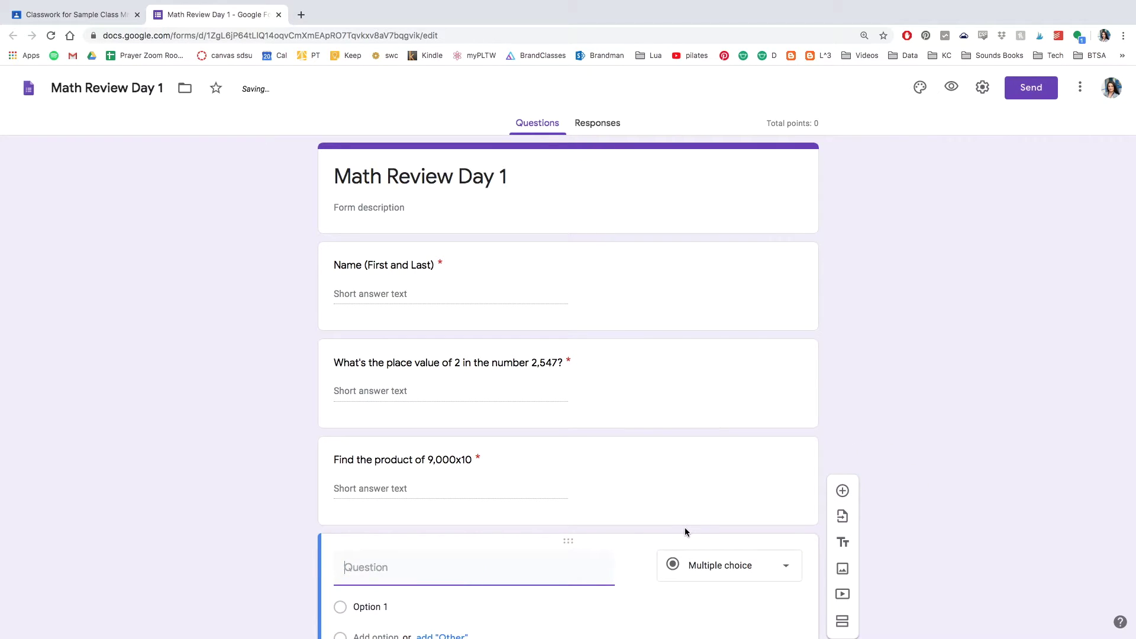
pyautogui.write('Find the')
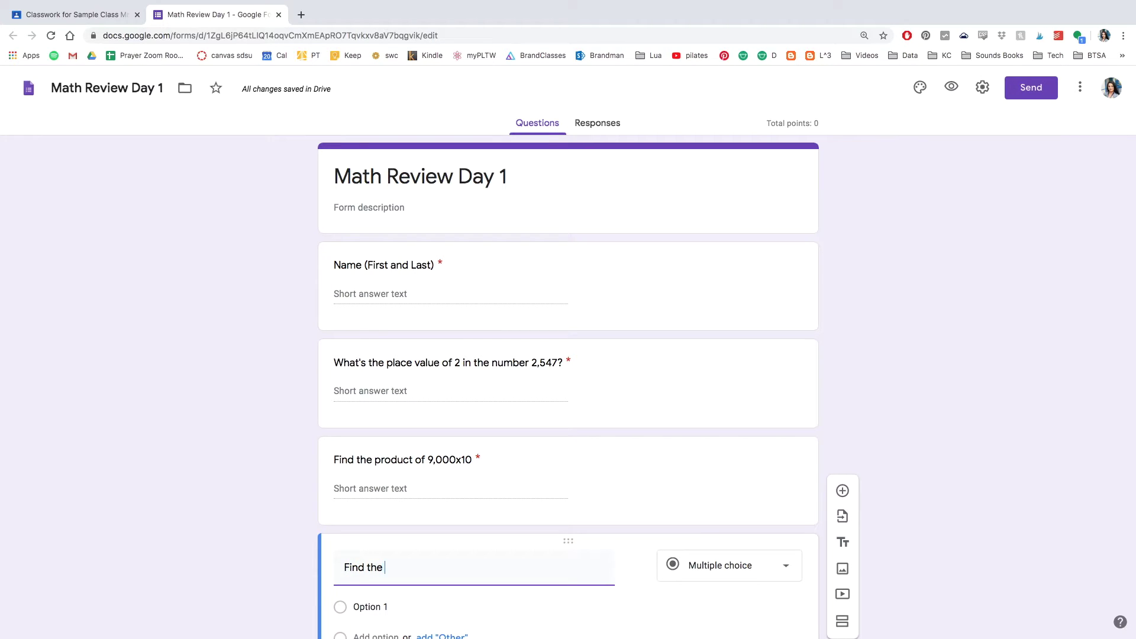
pyautogui.write(' quotient of 42x')
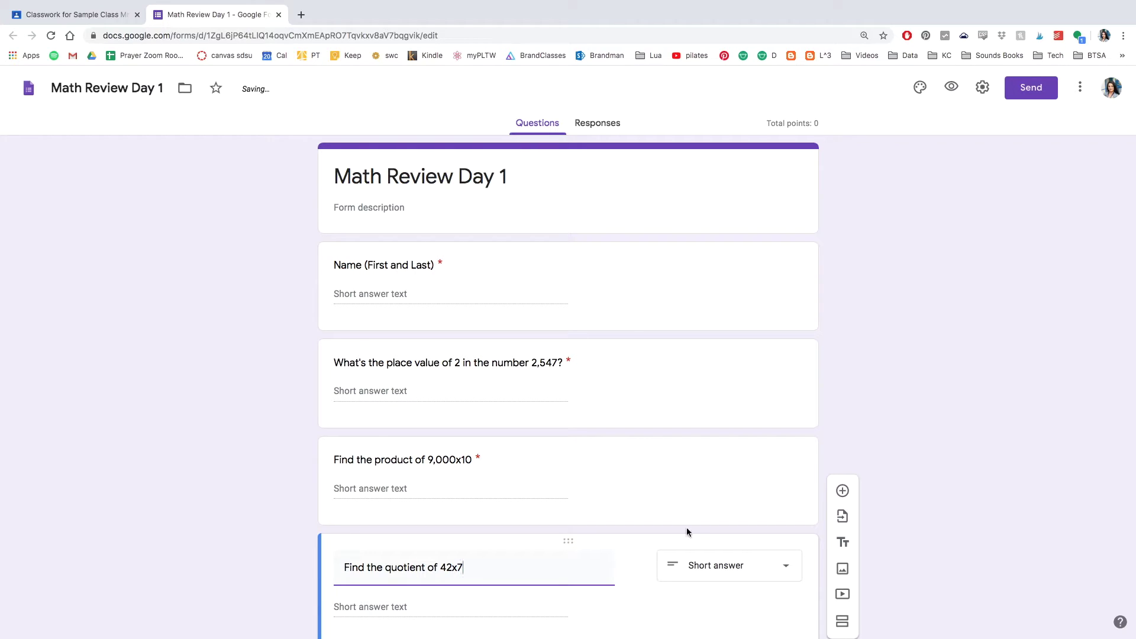
pyautogui.press('BackSpace')
pyautogui.write('%')
pyautogui.write('7')
# Step: Add required short-answer questions for 4X8, 573+688 and 'Write the number 243 in expanded form.'
pyautogui.click(843, 490)
pyautogui.write('Find the product of 4X8')
pyautogui.click(728, 451)
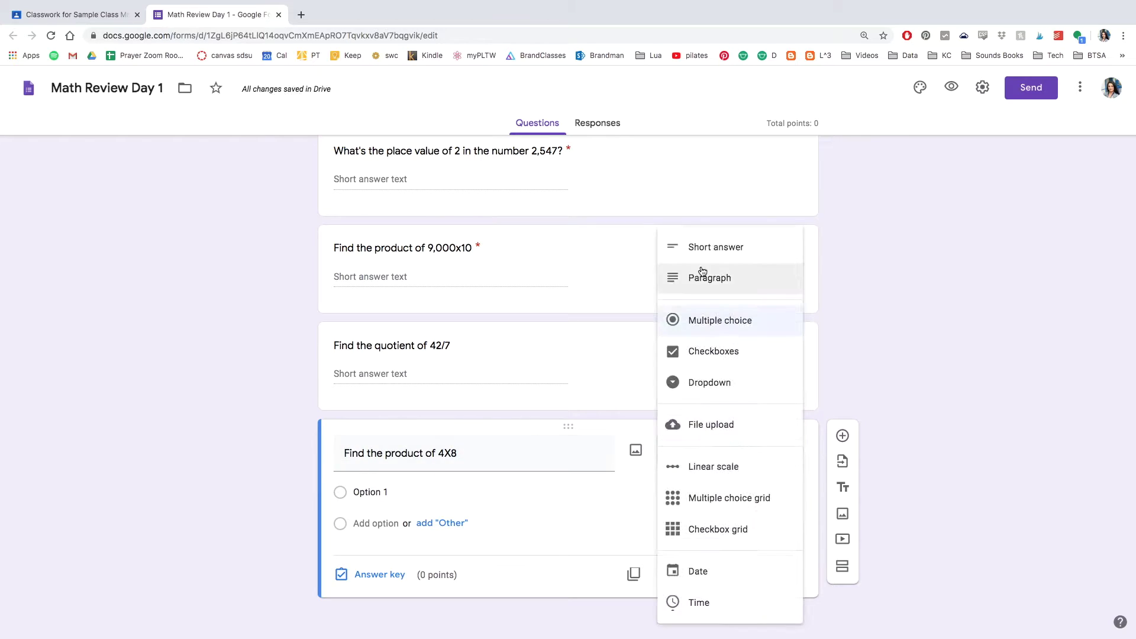
pyautogui.click(713, 247)
pyautogui.click(837, 462)
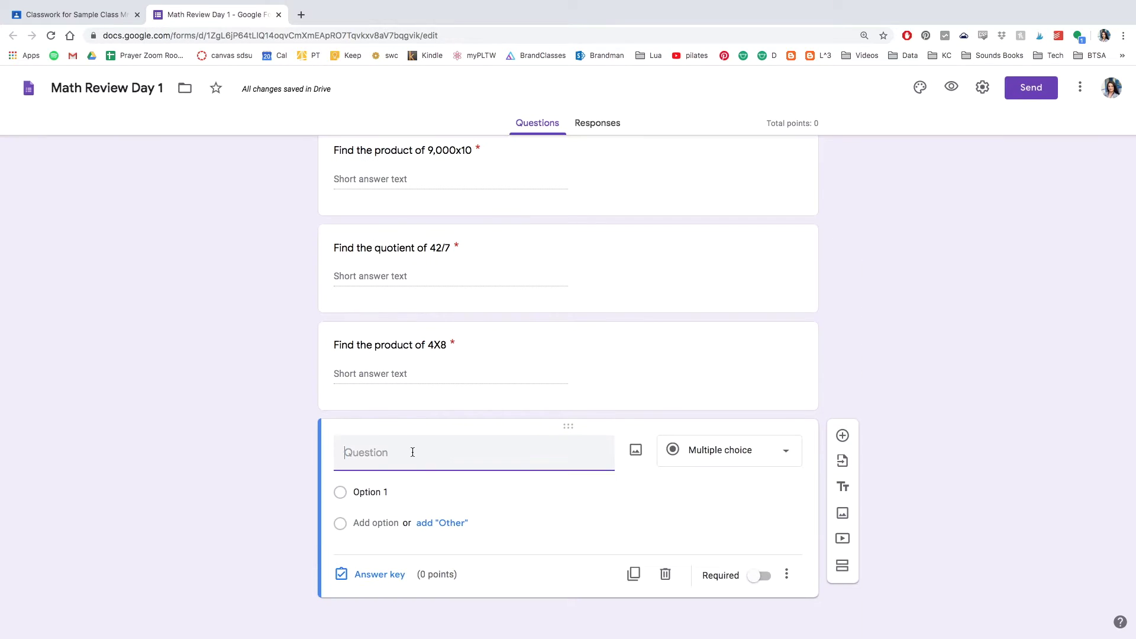
pyautogui.write('Find the sum of 573+688')
pyautogui.click(759, 574)
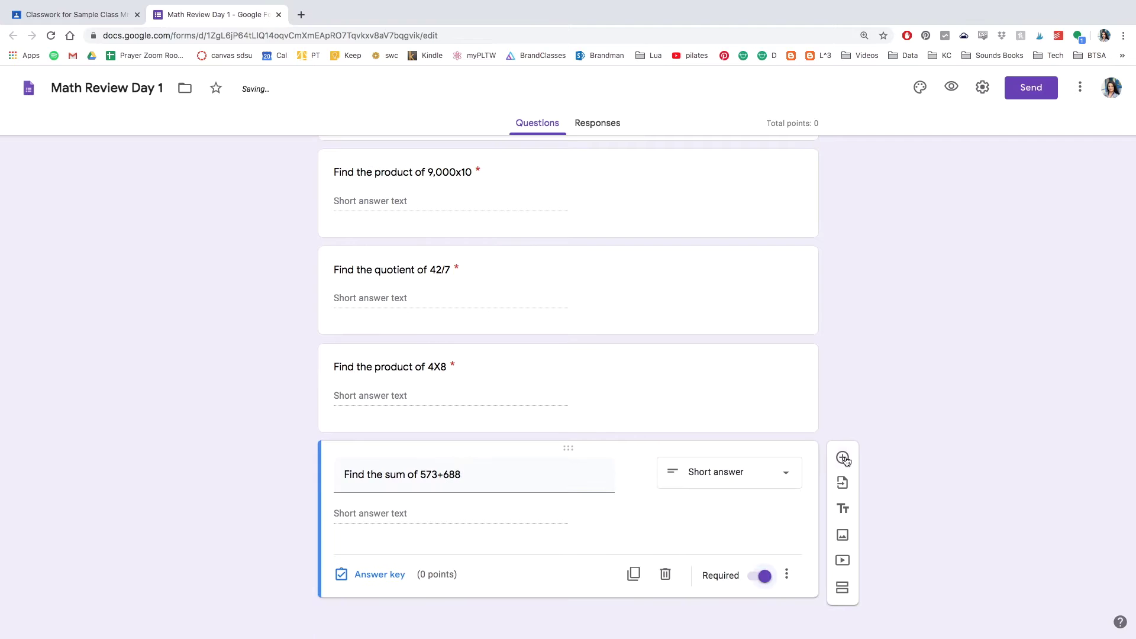
pyautogui.click(843, 457)
pyautogui.write('Write the number 243 in expanded form.')
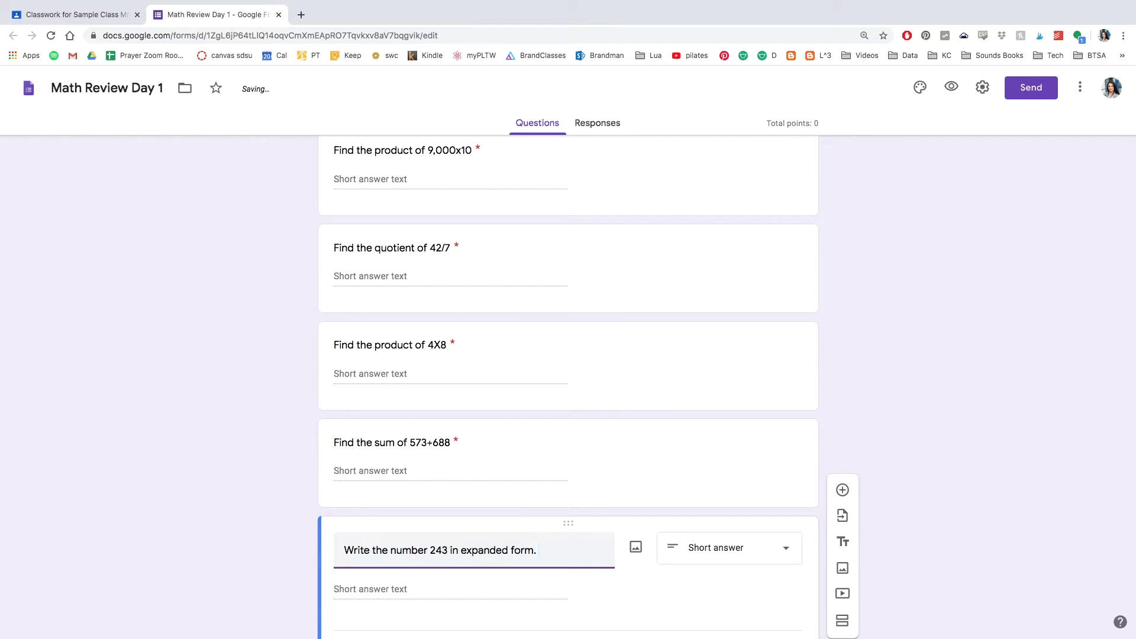
pyautogui.scroll(-2, 761, 574)
pyautogui.click(761, 574)
# Step: Add a multiple-choice question 'Fill in the blank. 357 is _____ 850.'
pyautogui.click(843, 457)
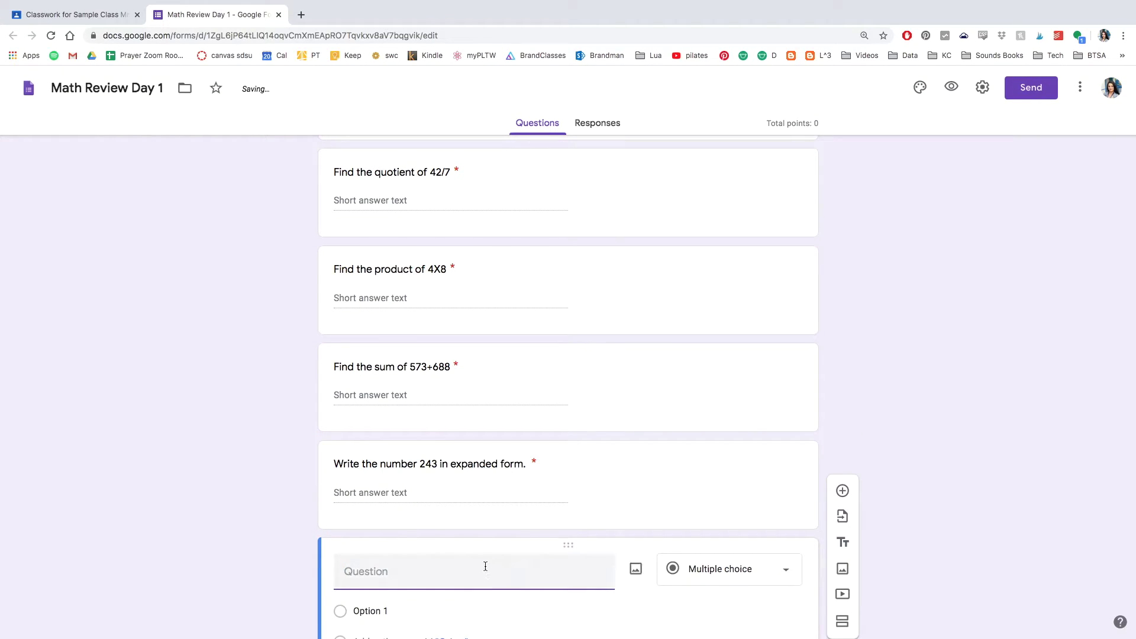
pyautogui.write('Fill in the ')
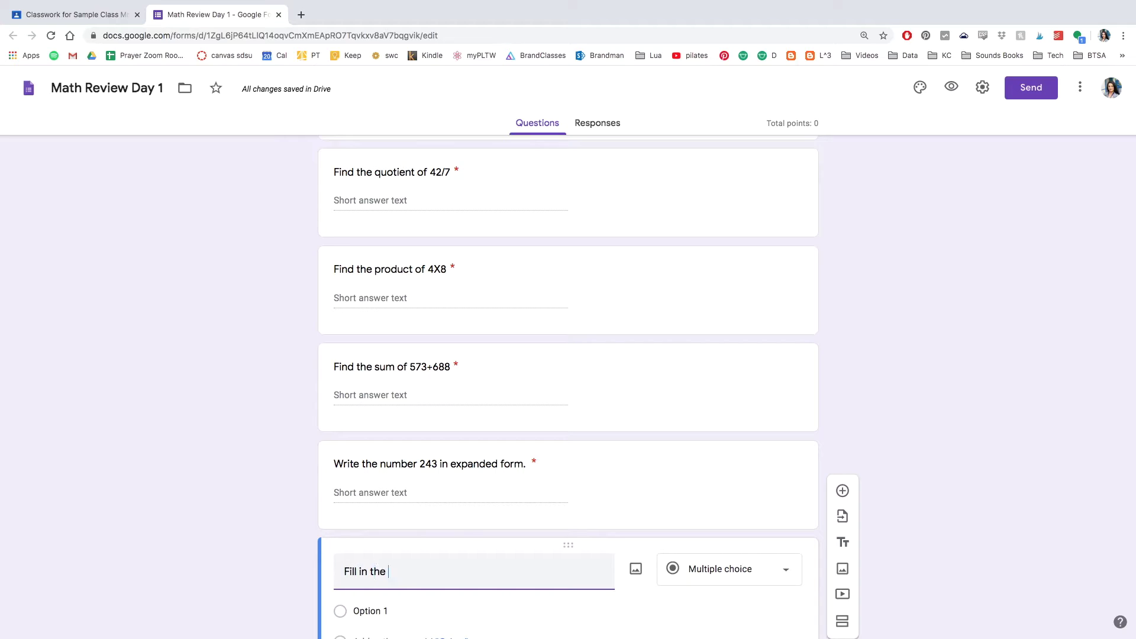
pyautogui.write('blank. 357 is')
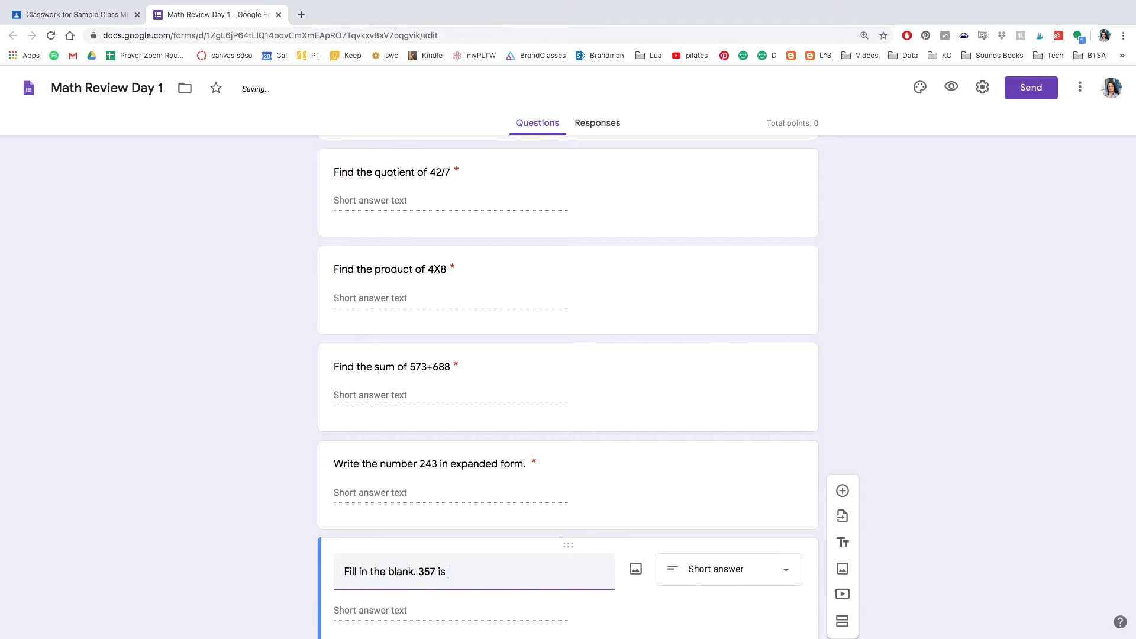
pyautogui.write(' _____')
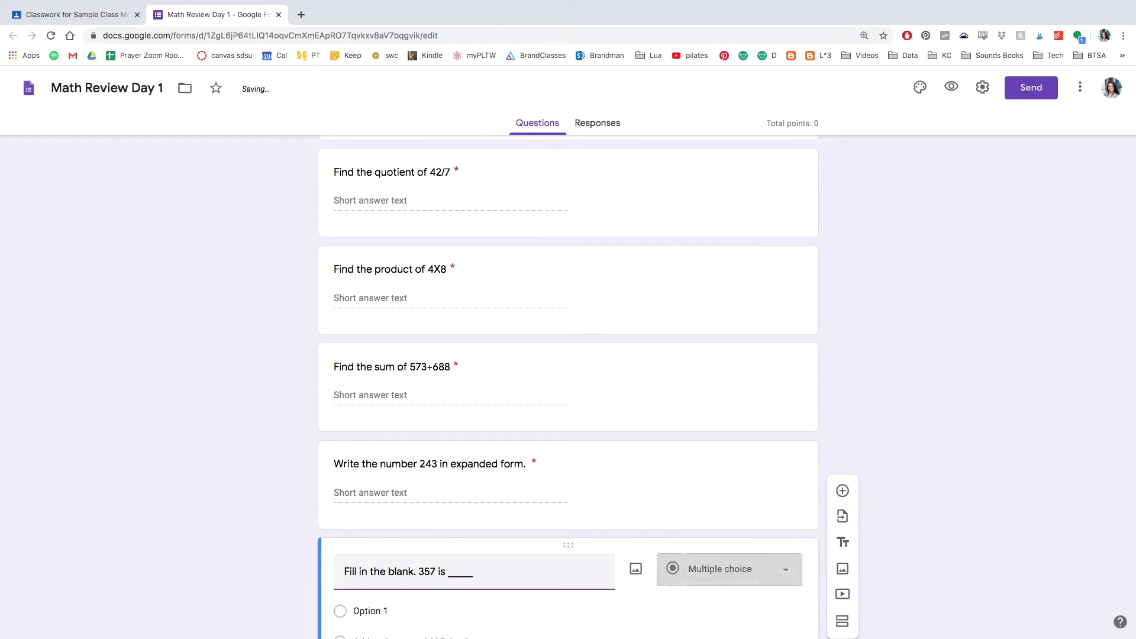
pyautogui.write(' 850.')
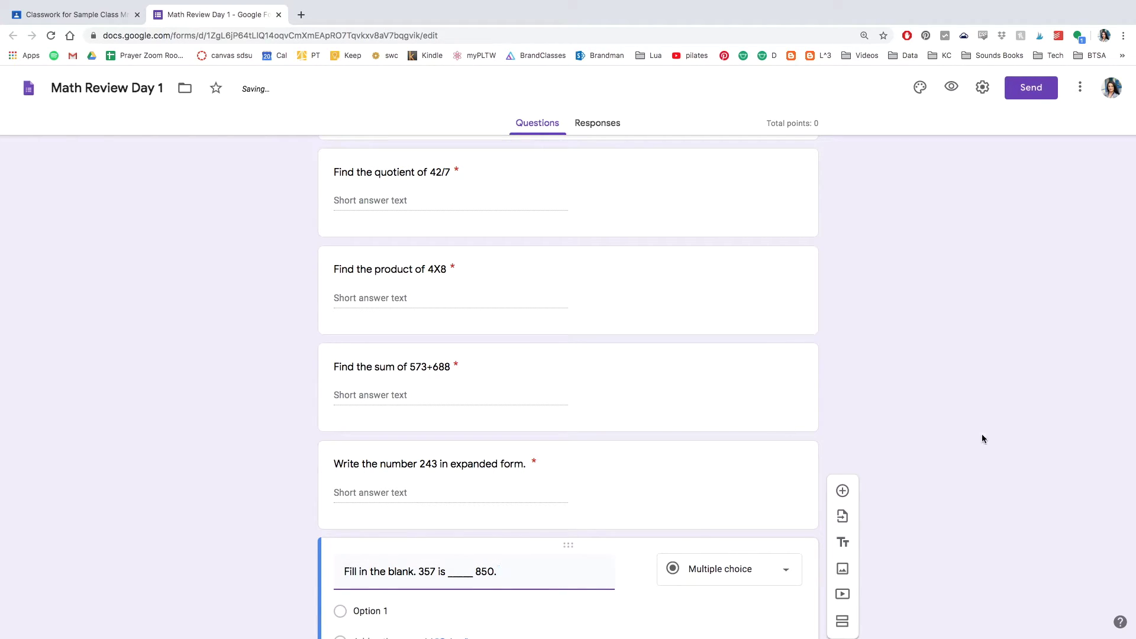
pyautogui.scroll(-2, 982, 439)
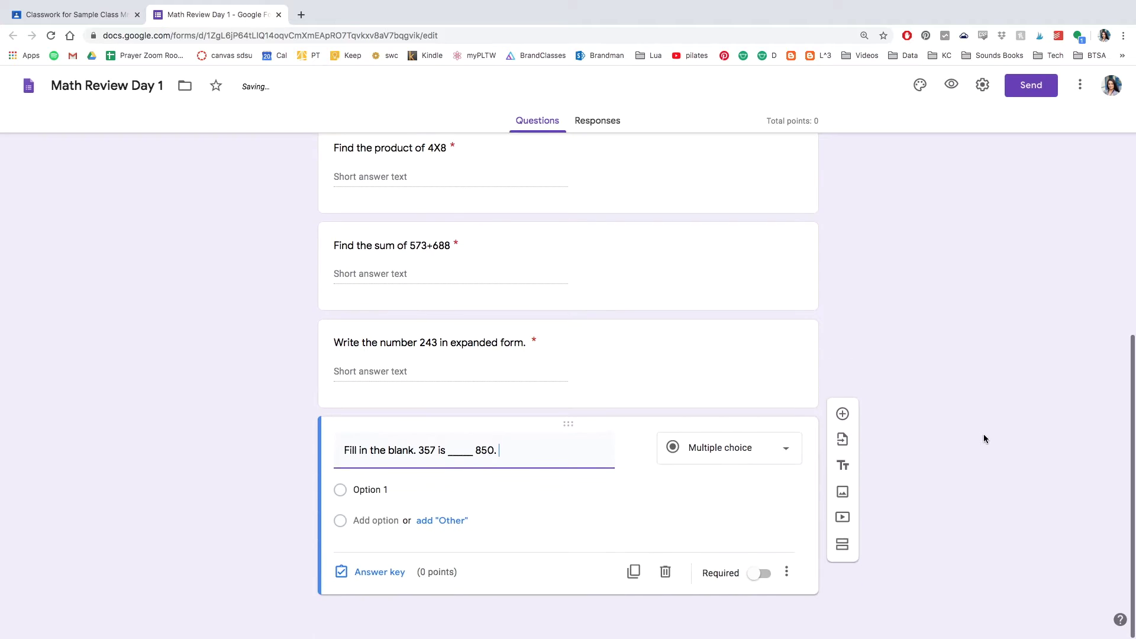
pyautogui.click(772, 459)
pyautogui.click(195, 459)
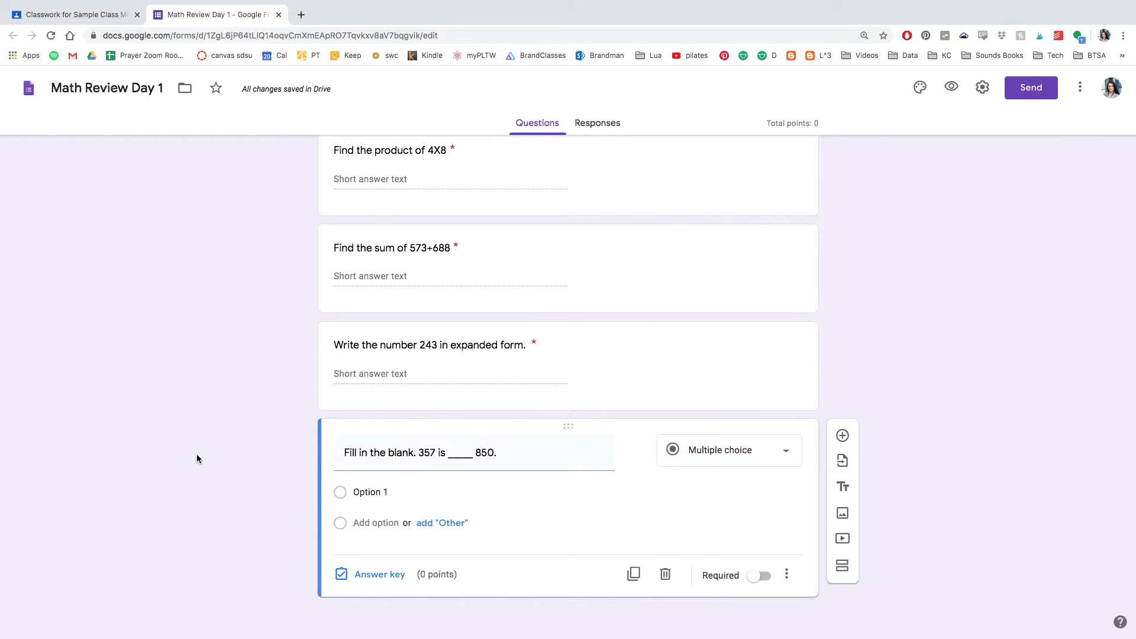
# Step: Give it choices equal to, less than, greater than and make it required
pyautogui.click(379, 494)
pyautogui.write('equal to')
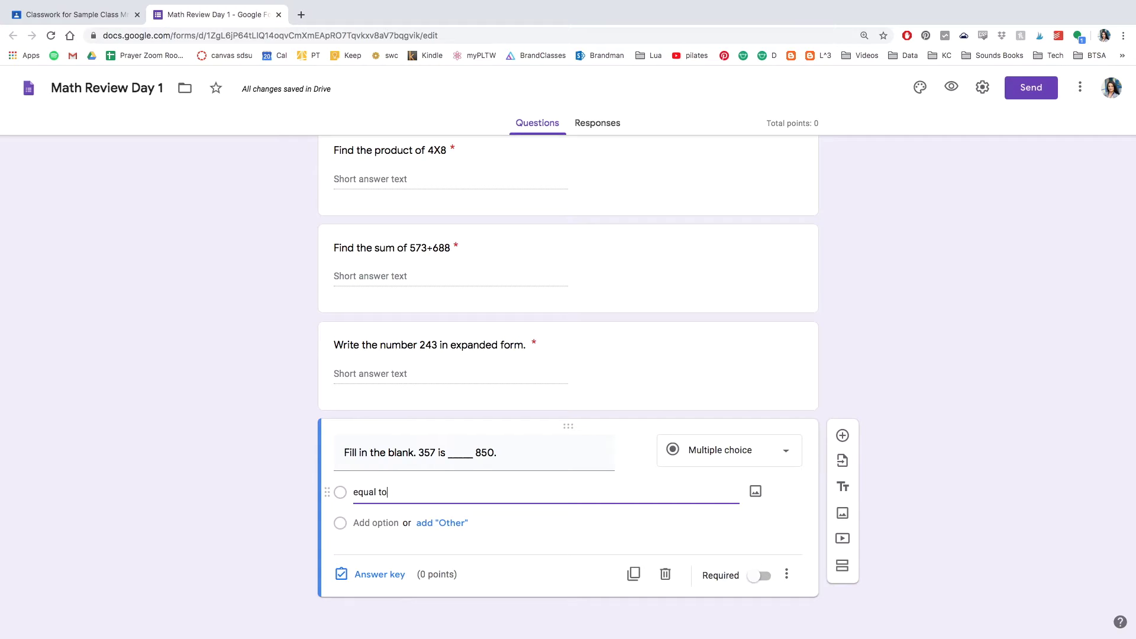
pyautogui.click(376, 523)
pyautogui.write('less')
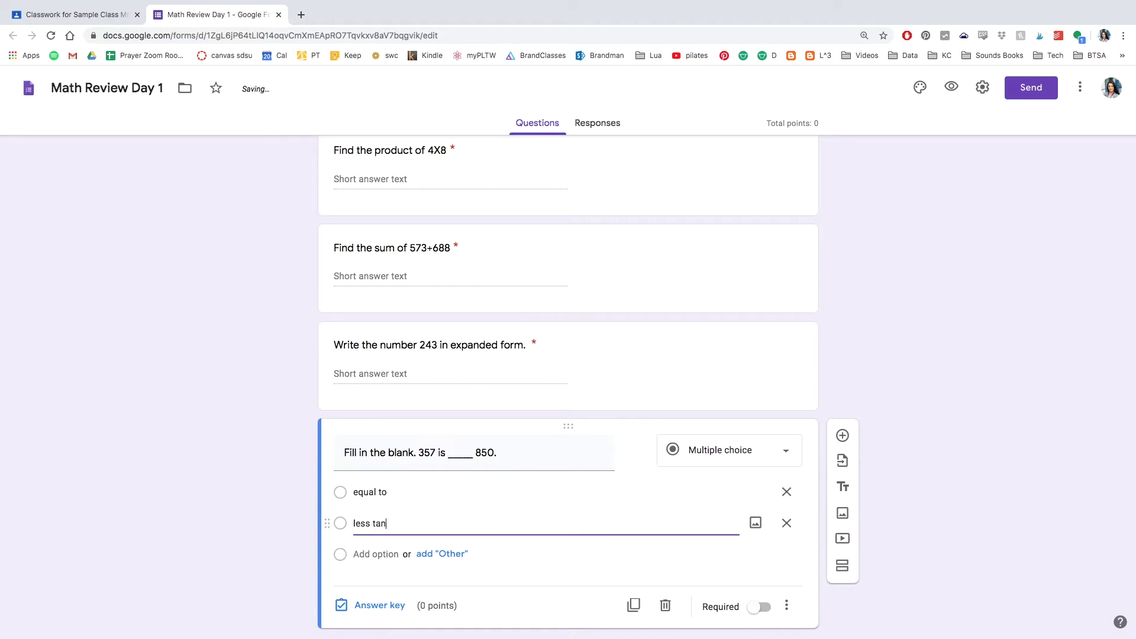
pyautogui.write(' tan')
pyautogui.press('BackSpace')
pyautogui.press('BackSpace')
pyautogui.write('han')
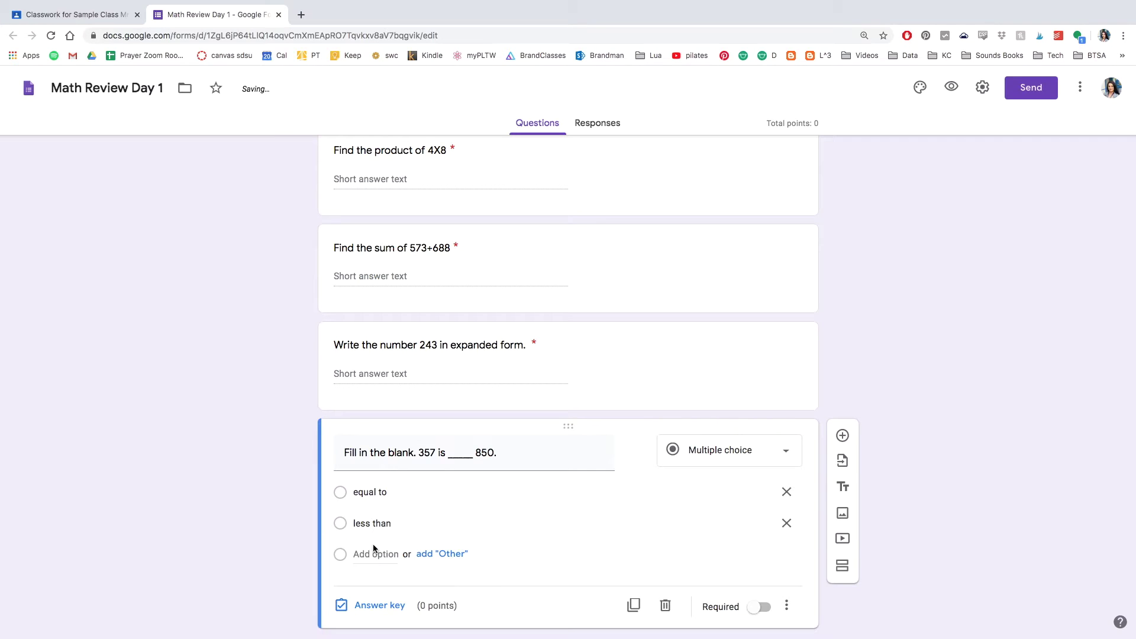
pyautogui.click(374, 552)
pyautogui.write('greater than')
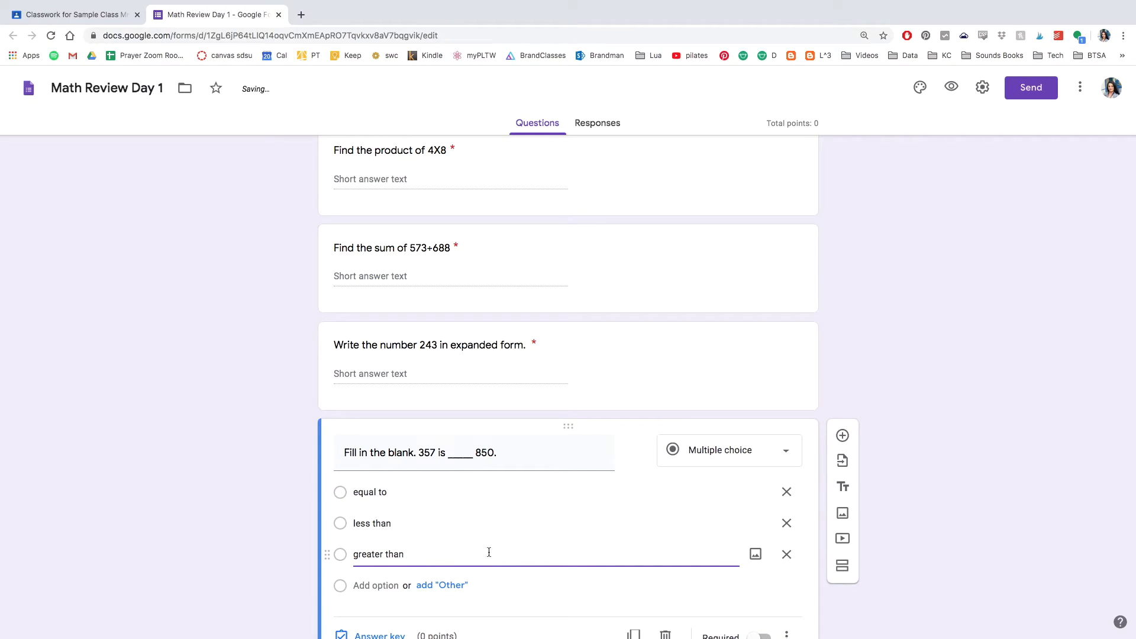
pyautogui.click(952, 537)
pyautogui.scroll(-2, 952, 537)
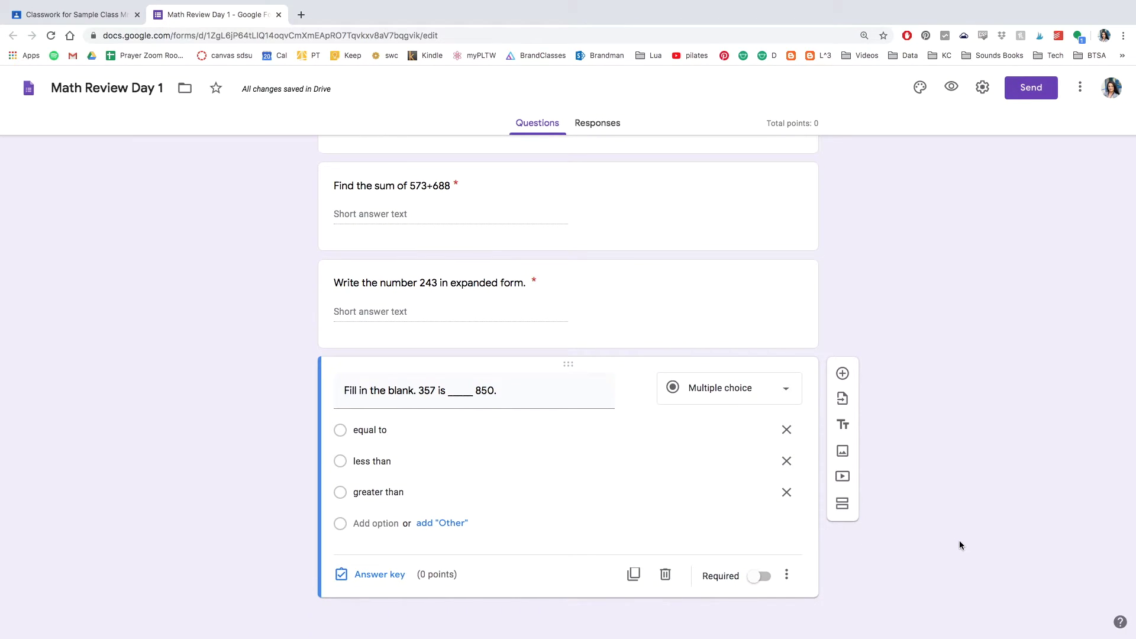
pyautogui.click(760, 577)
pyautogui.scroll(4, 946, 449)
# Step: Send responses to a newly created spreadsheet named 'Spiral Review (Responses)'
pyautogui.scroll(5, 947, 449)
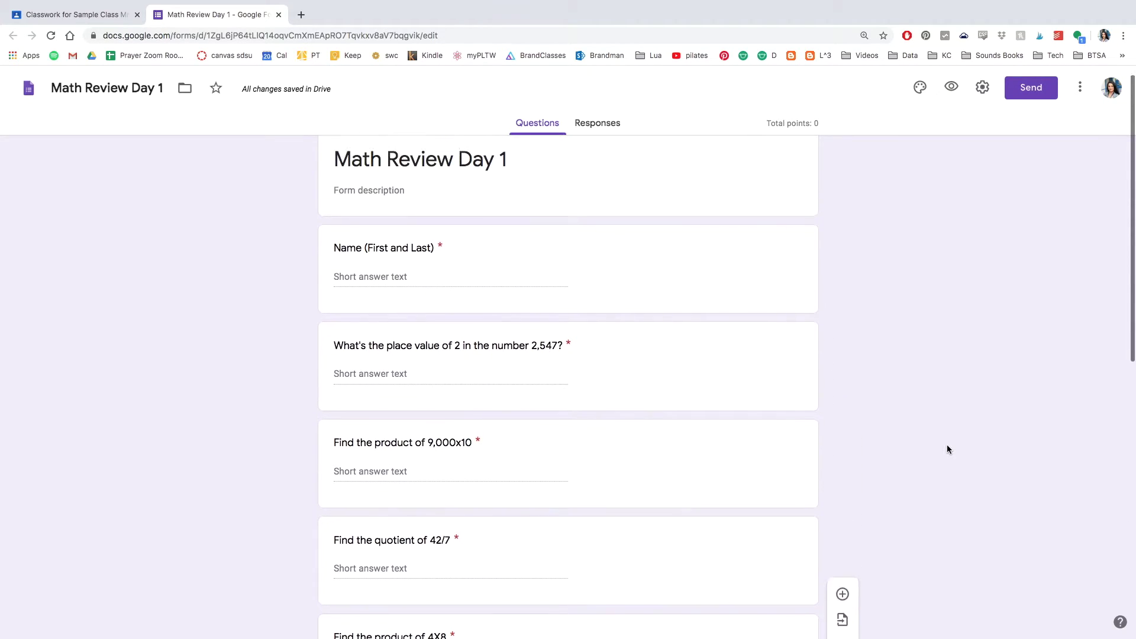
pyautogui.click(604, 128)
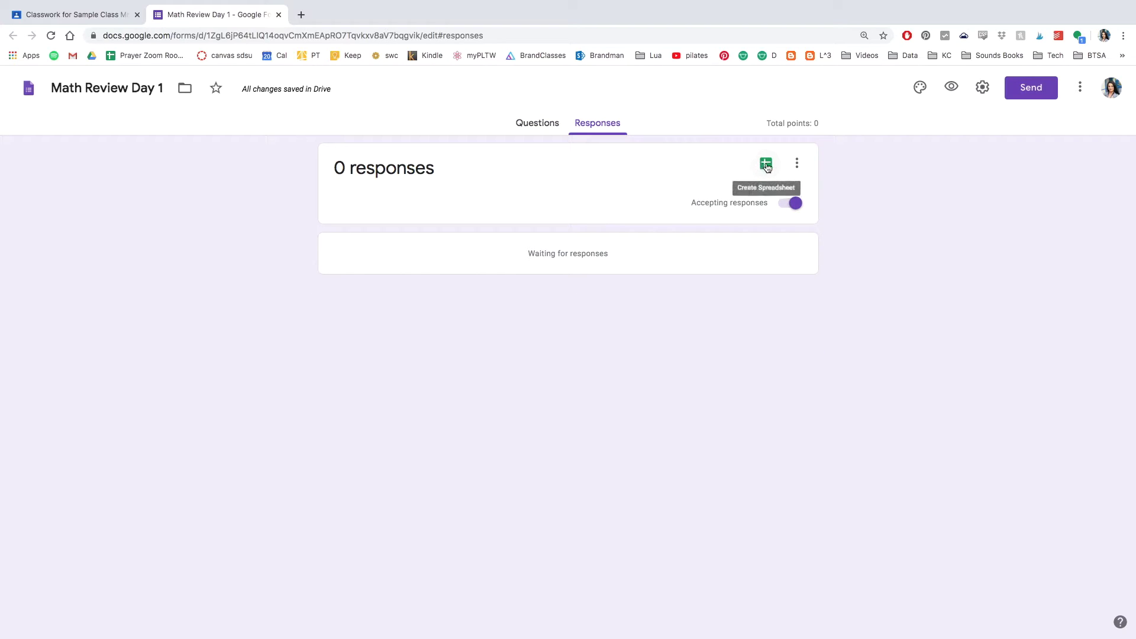
pyautogui.click(797, 163)
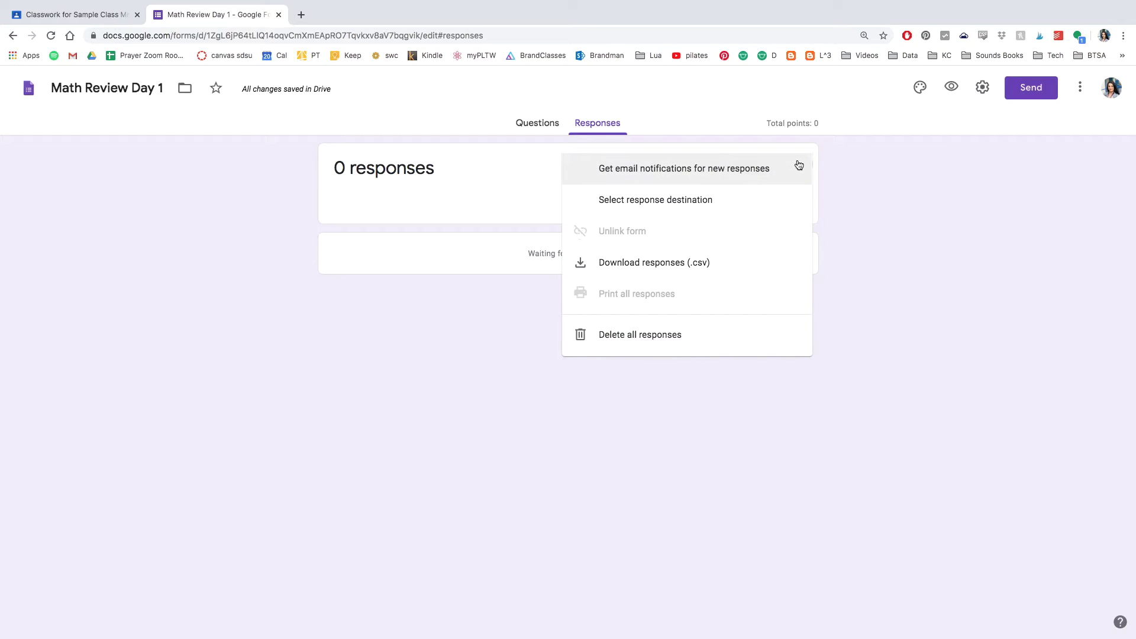
pyautogui.click(690, 198)
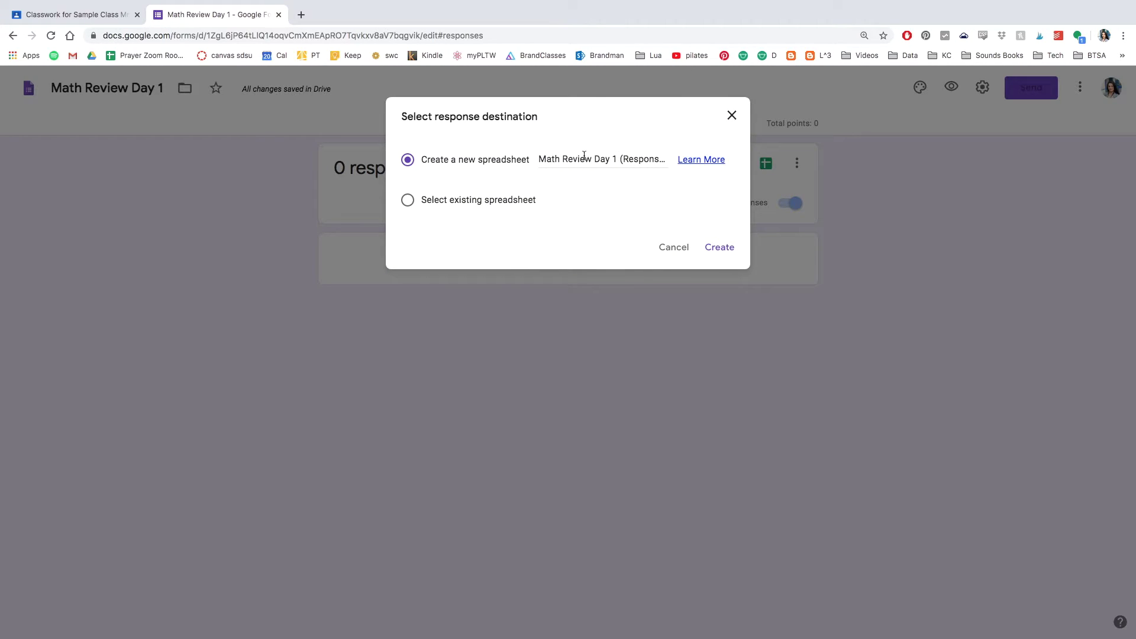
pyautogui.moveTo(617, 159); pyautogui.dragTo(537, 159)
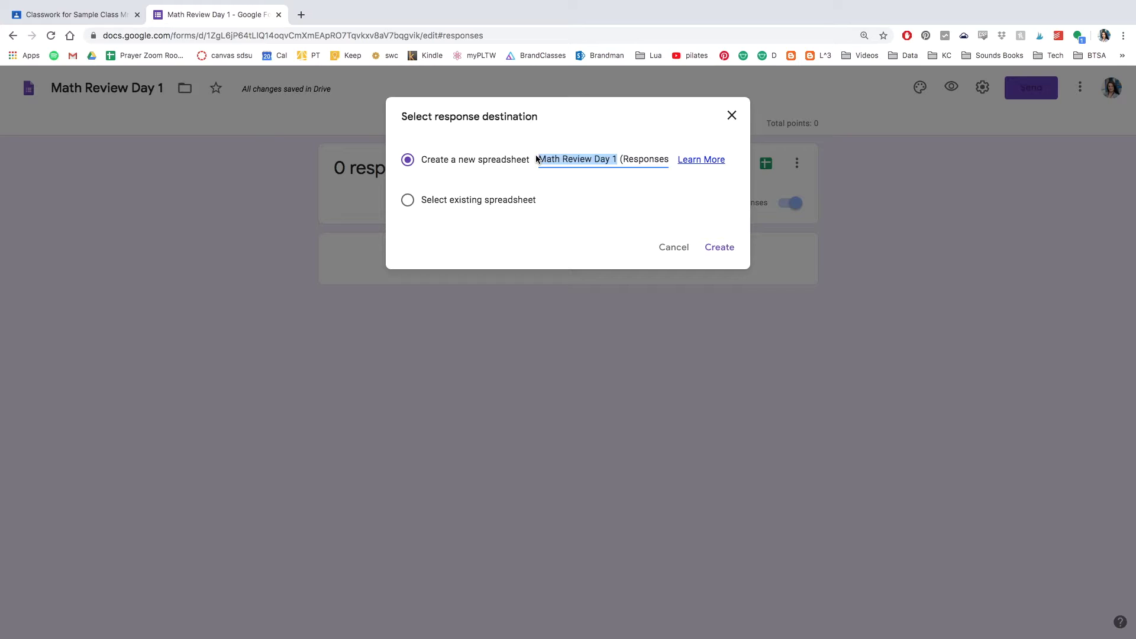
pyautogui.write('Sprial (Responses')
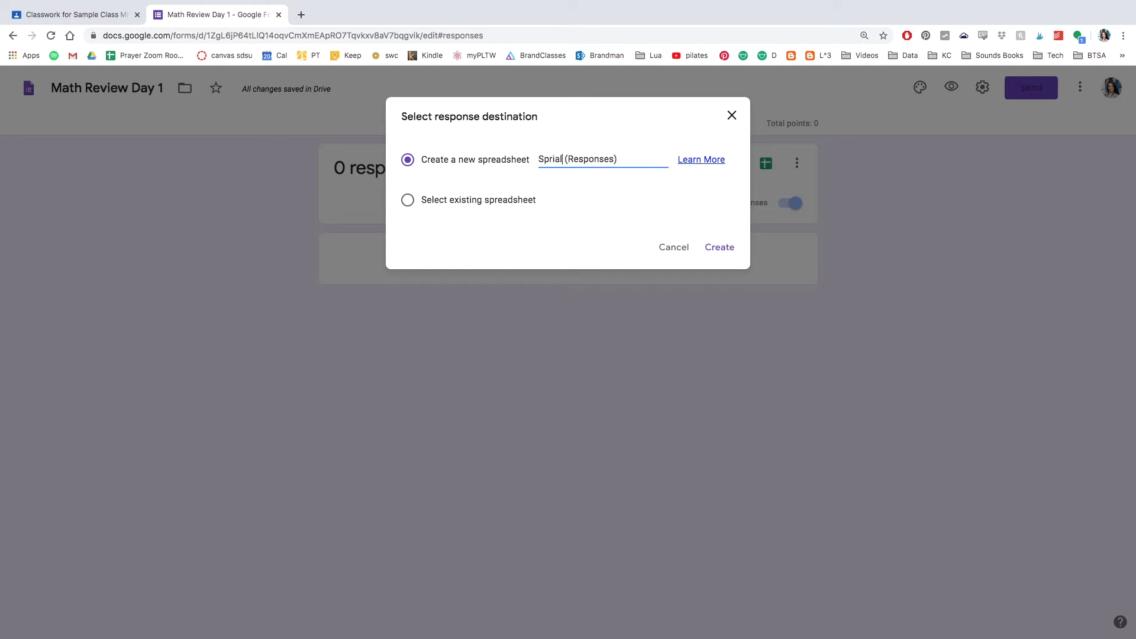
pyautogui.press('BackSpace')
pyautogui.press('BackSpace')
pyautogui.write('iral Review')
pyautogui.click(718, 247)
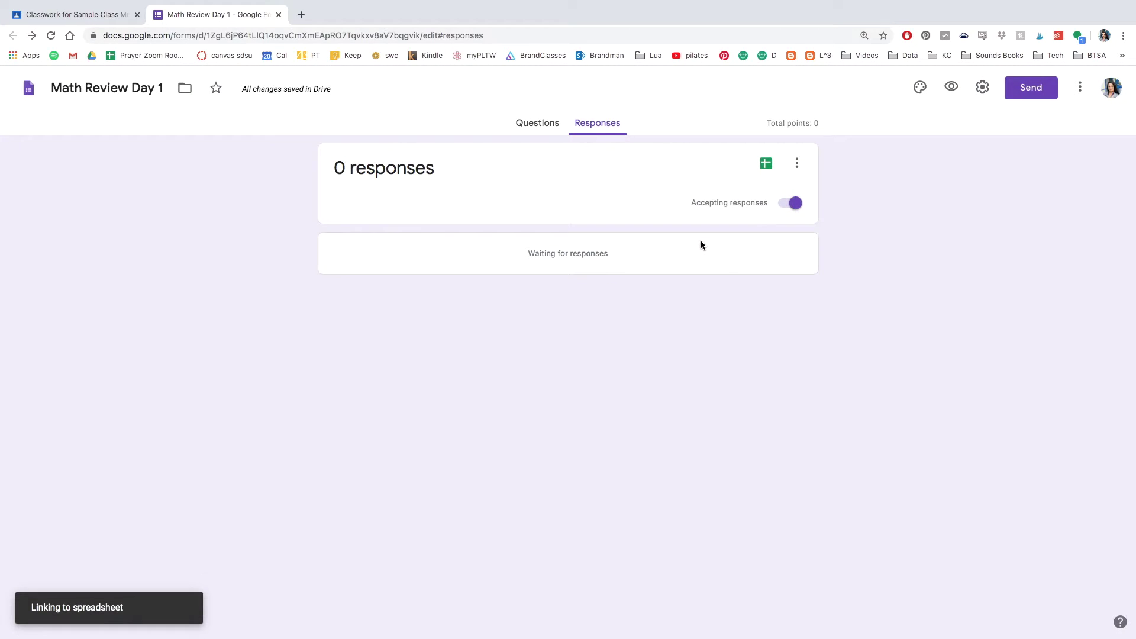
pyautogui.click(806, 163)
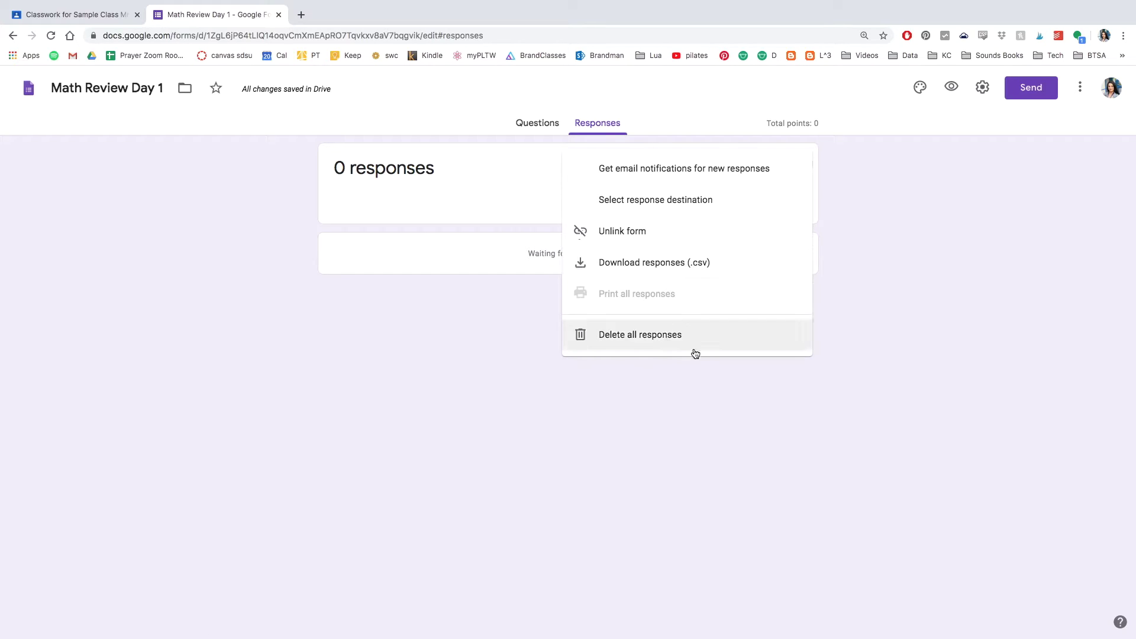
pyautogui.click(951, 290)
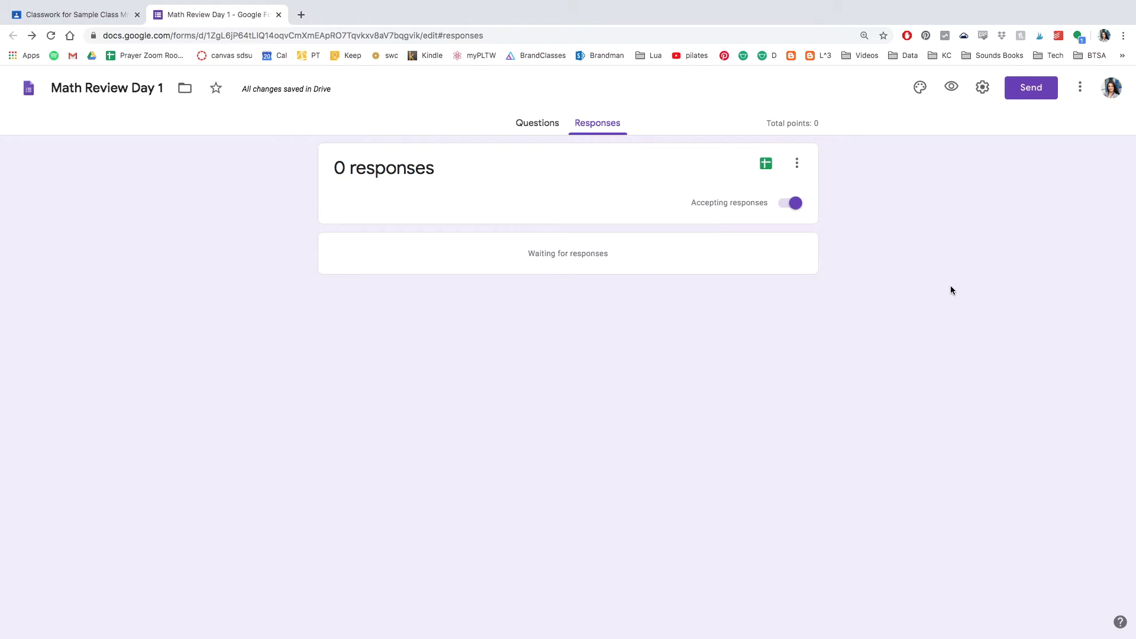
pyautogui.click(539, 122)
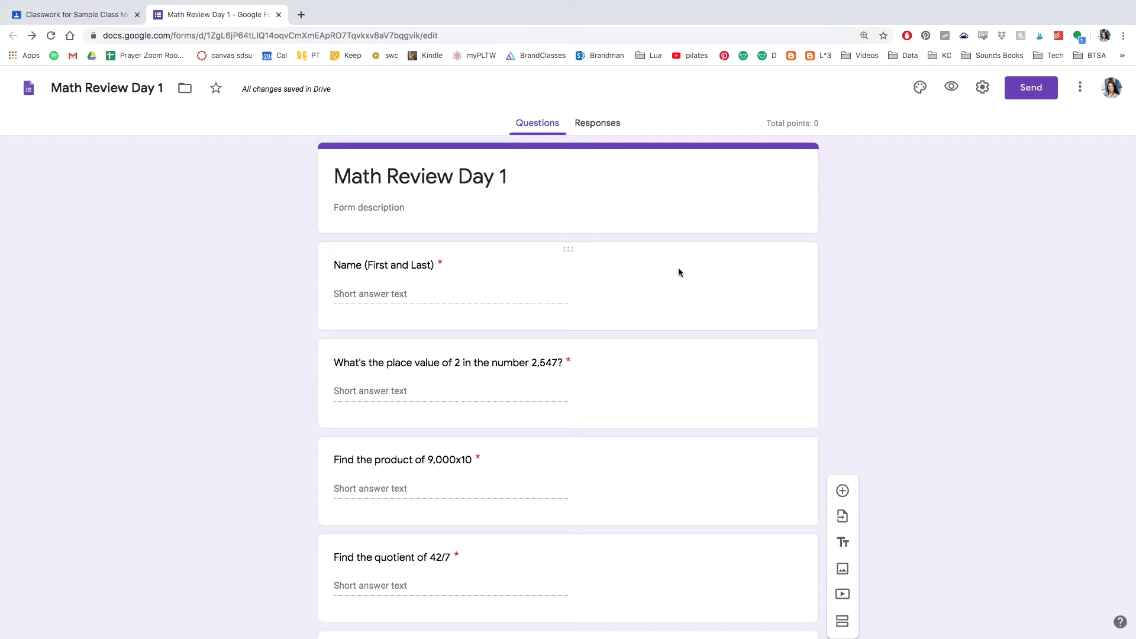
# Step: Give the form a purple water-droplet header image with a matching purple theme
pyautogui.click(919, 87)
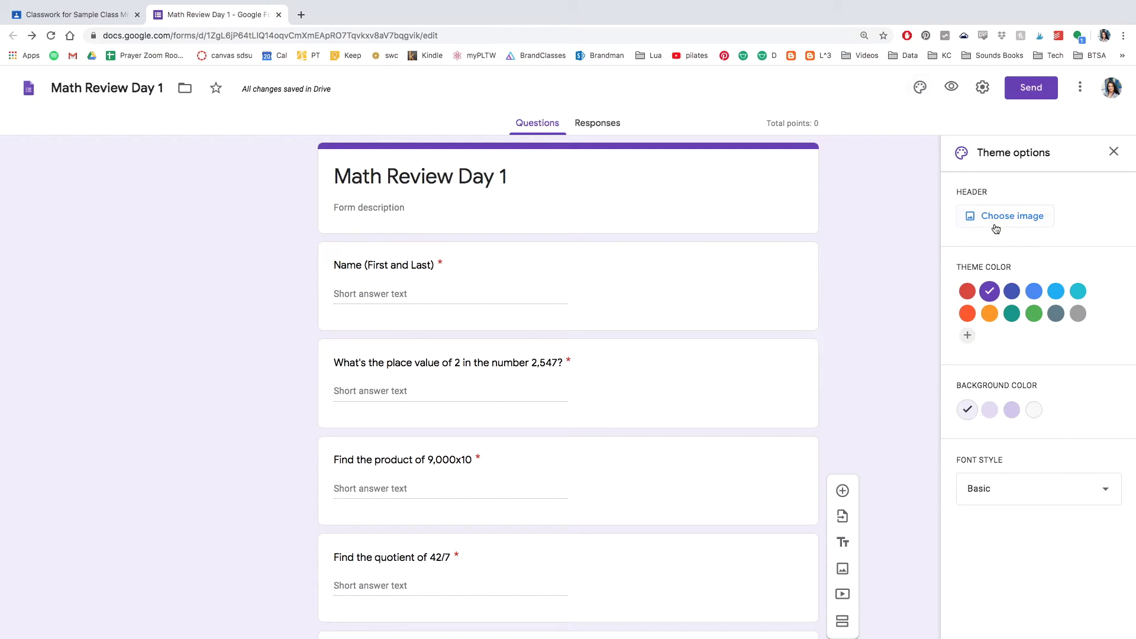
pyautogui.click(1078, 291)
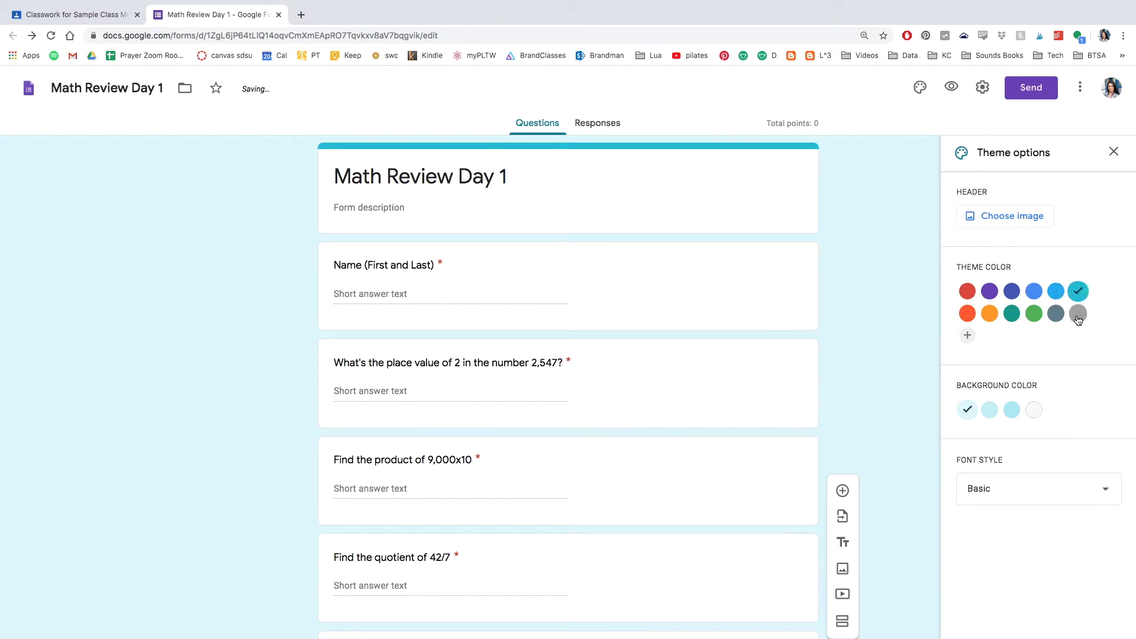
pyautogui.click(1025, 223)
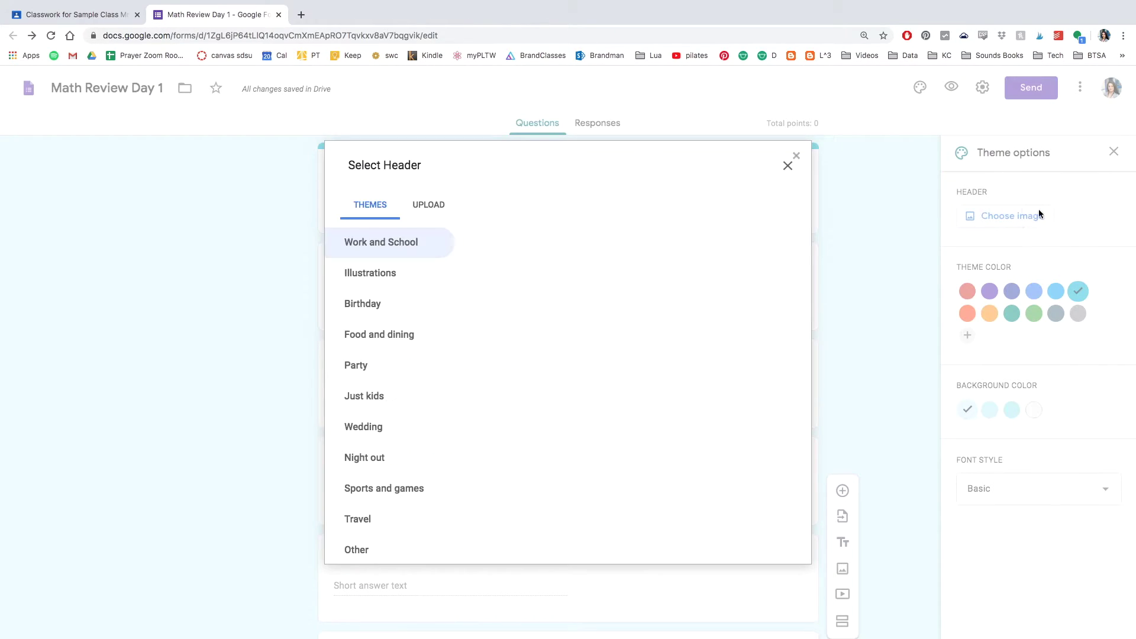
pyautogui.scroll(-5, 599, 307)
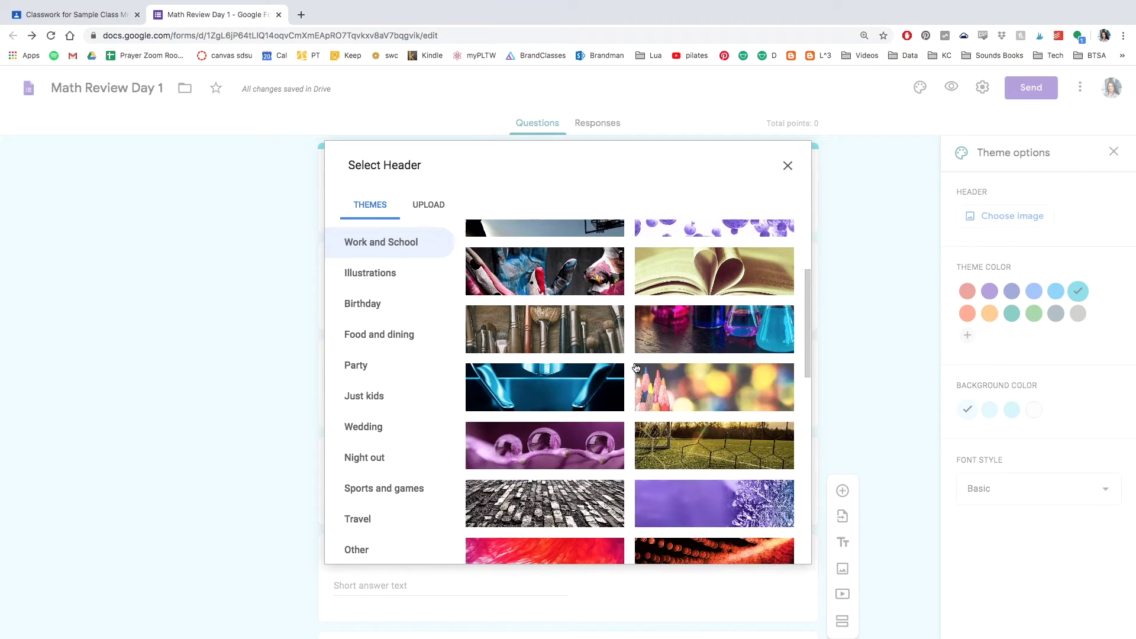
pyautogui.scroll(-2, 680, 394)
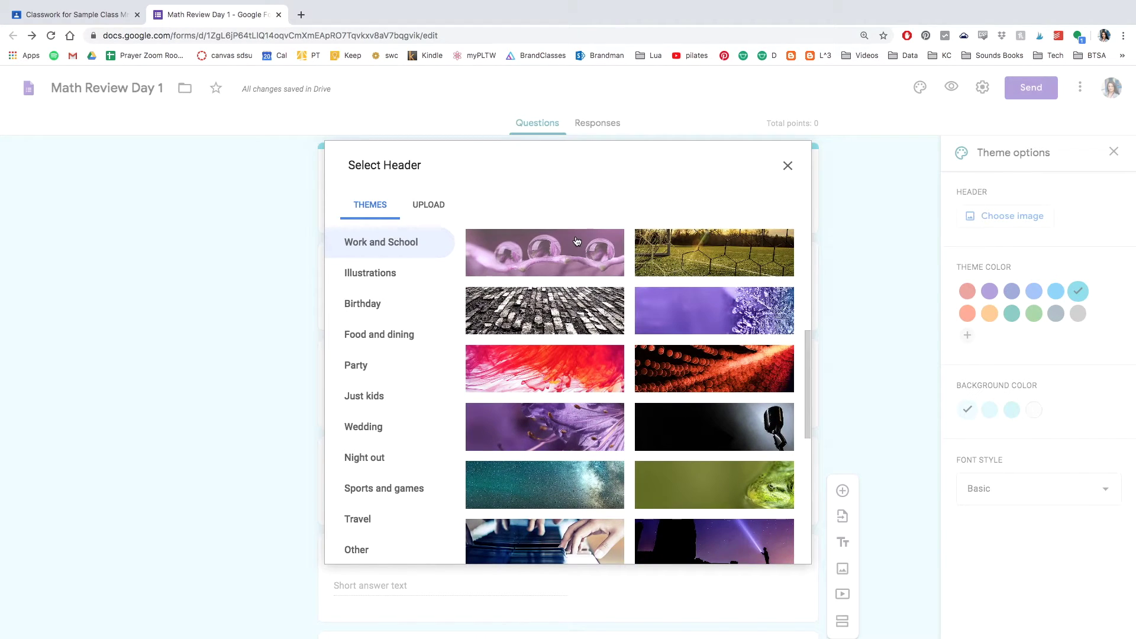
pyautogui.click(577, 241)
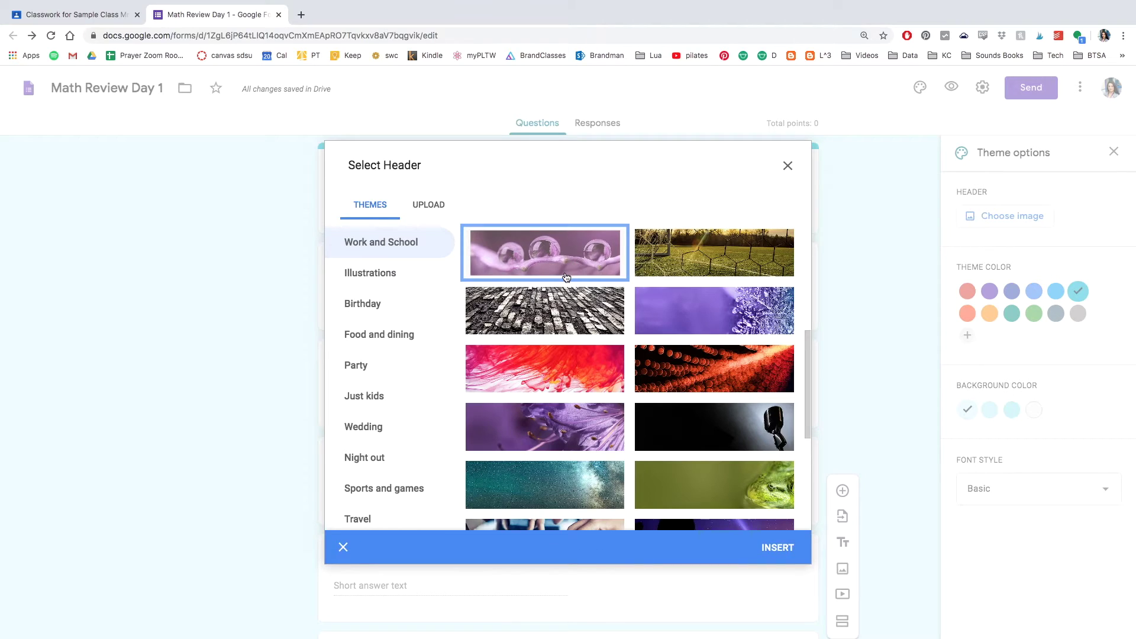
pyautogui.click(780, 548)
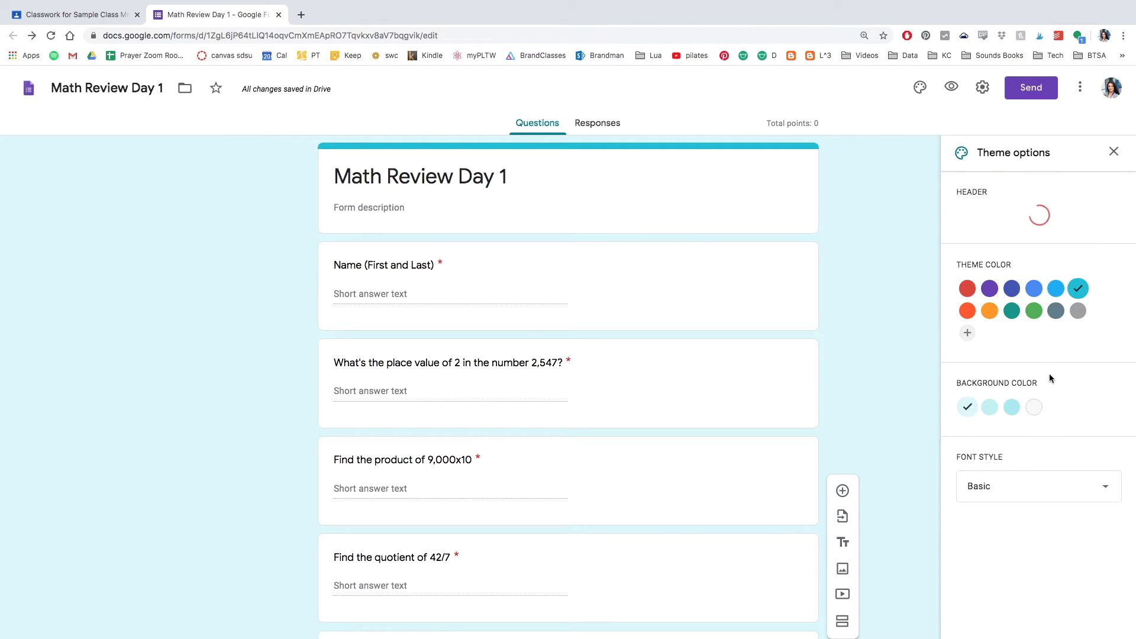
pyautogui.click(982, 87)
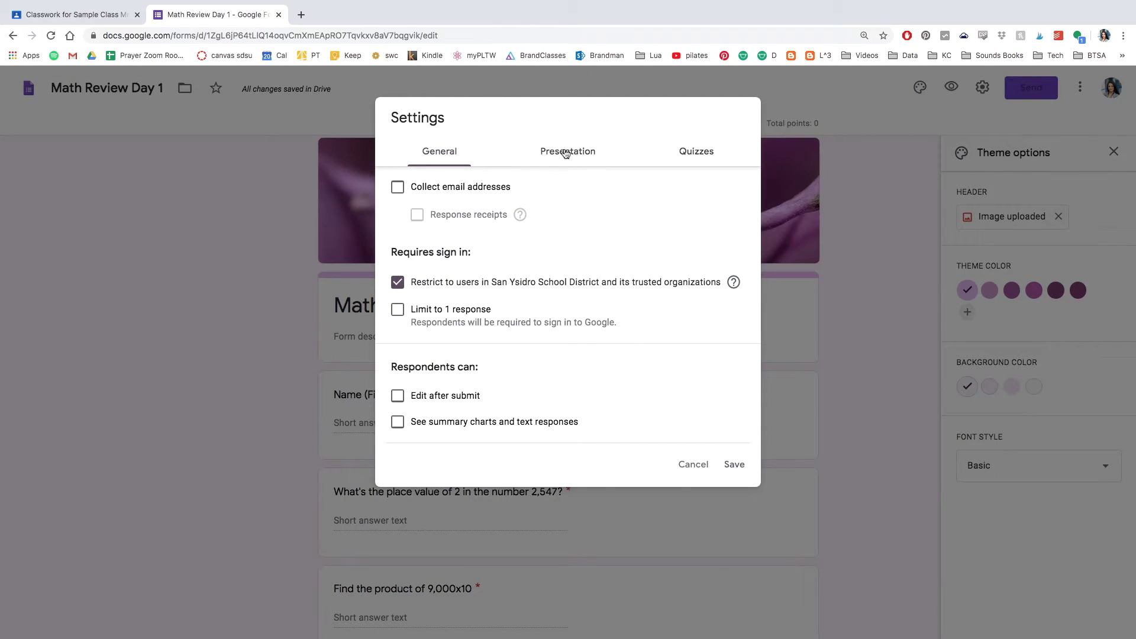
# Step: Switch on 'Make this a quiz' in the Quizzes settings, with grades released immediately, and save
pyautogui.click(699, 153)
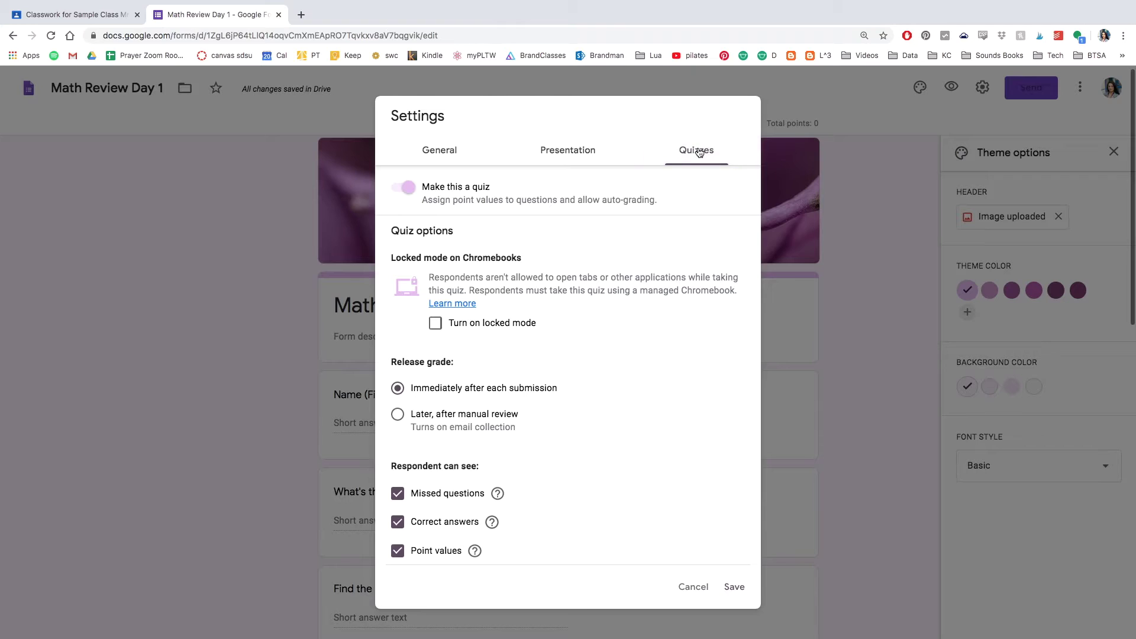
pyautogui.click(433, 190)
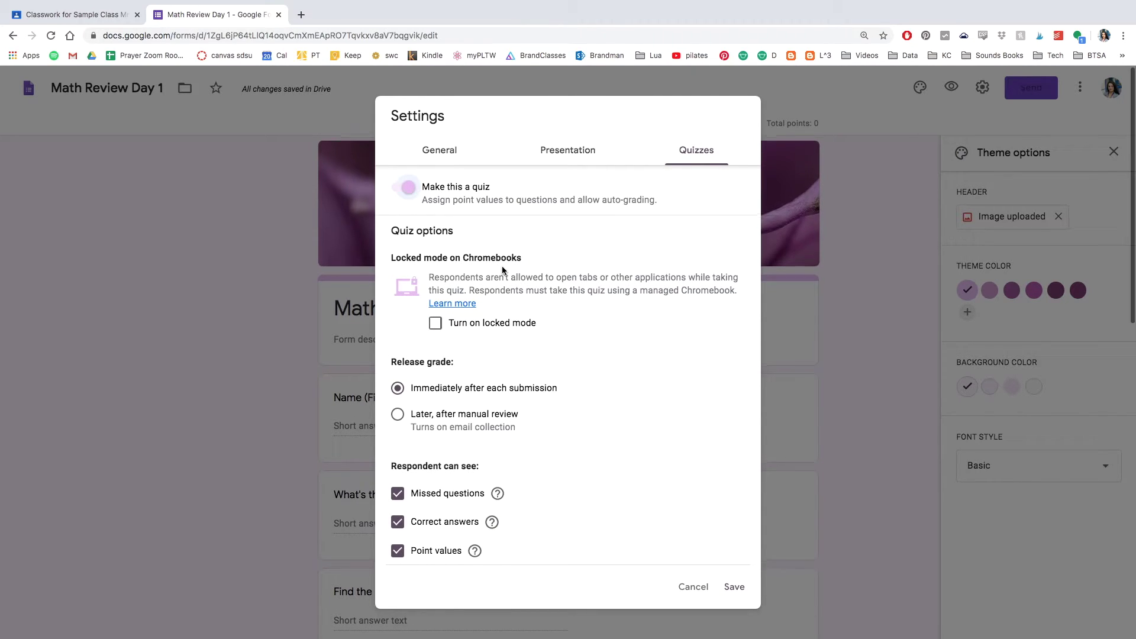
pyautogui.scroll(-1, 635, 514)
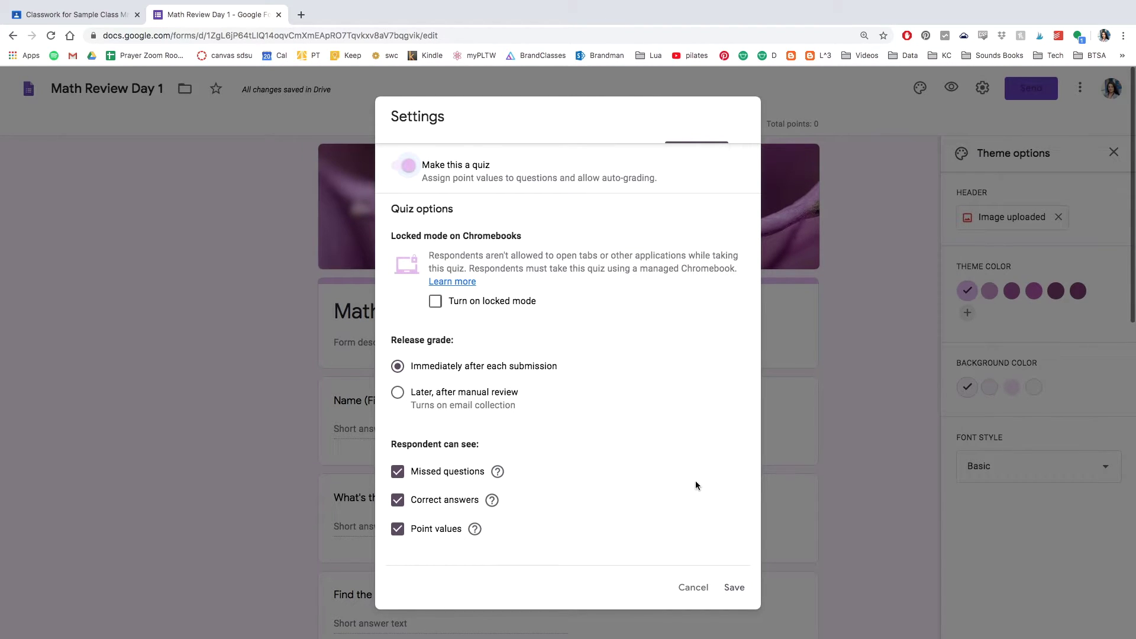
pyautogui.click(734, 586)
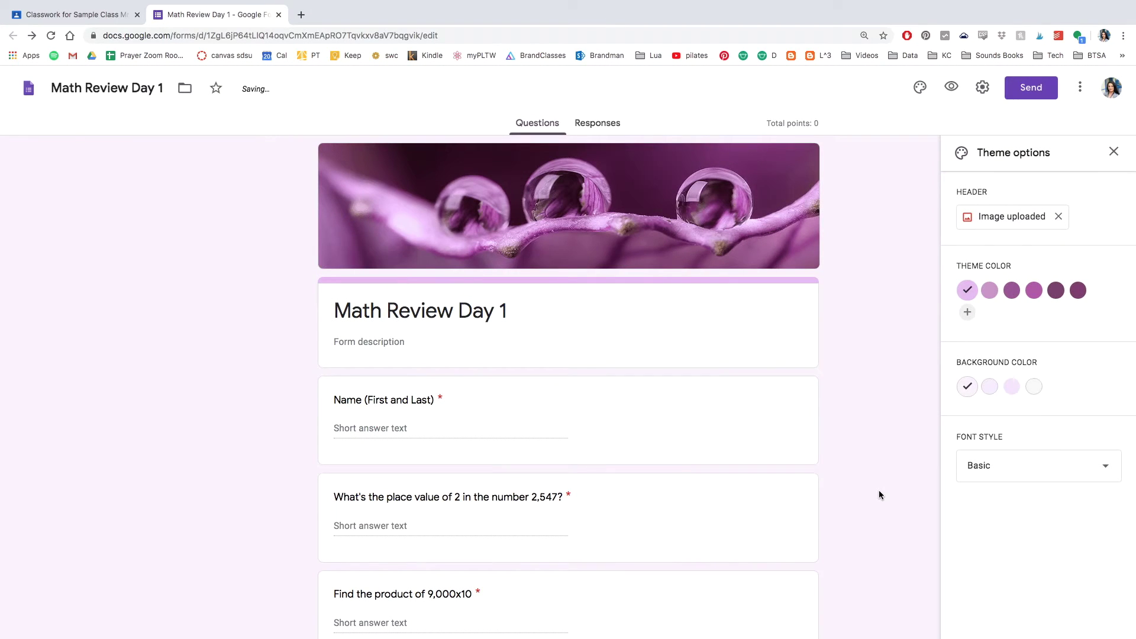
# Step: Close the Theme options panel
pyautogui.scroll(-4, 882, 495)
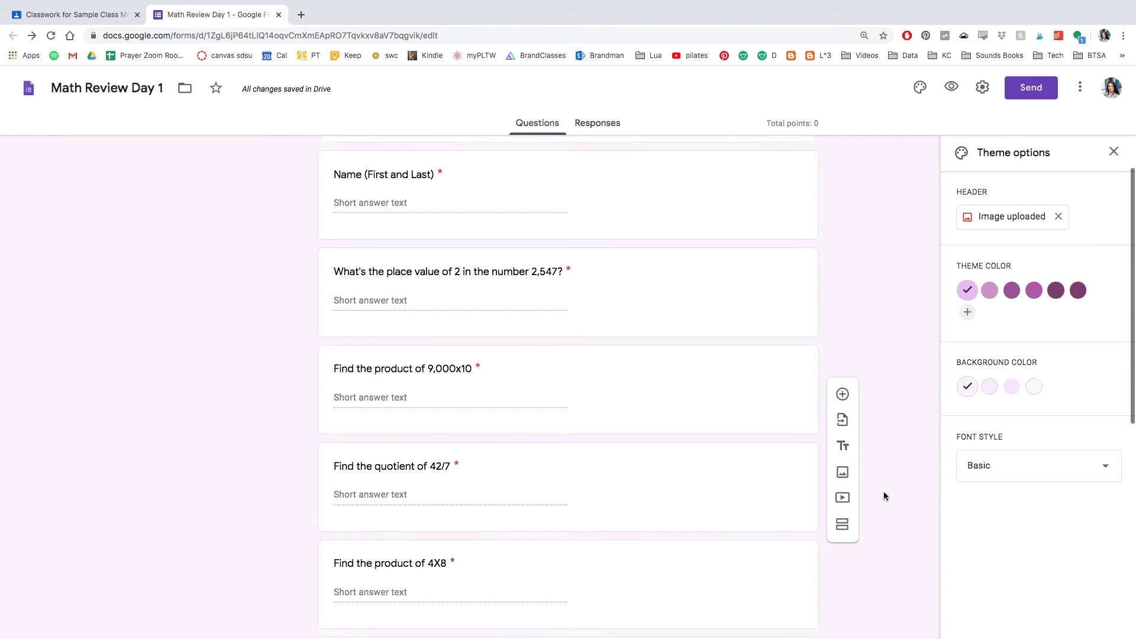
pyautogui.scroll(-4, 883, 495)
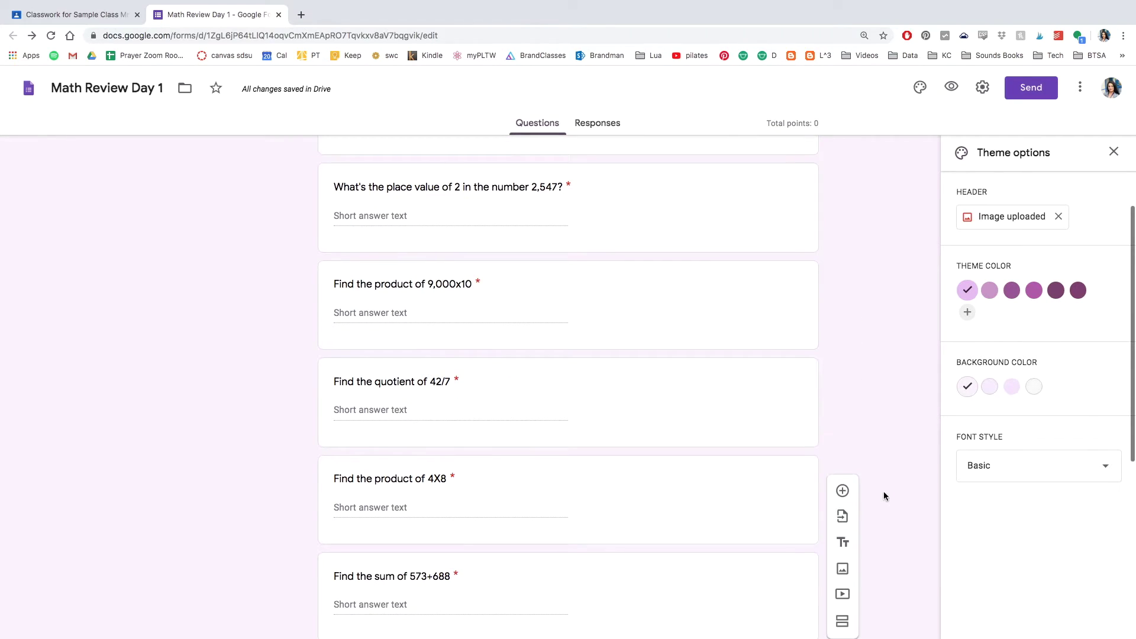
pyautogui.click(1113, 152)
# Step: Preview the form as respondents see it, scrolling through it, then close the preview
pyautogui.click(948, 86)
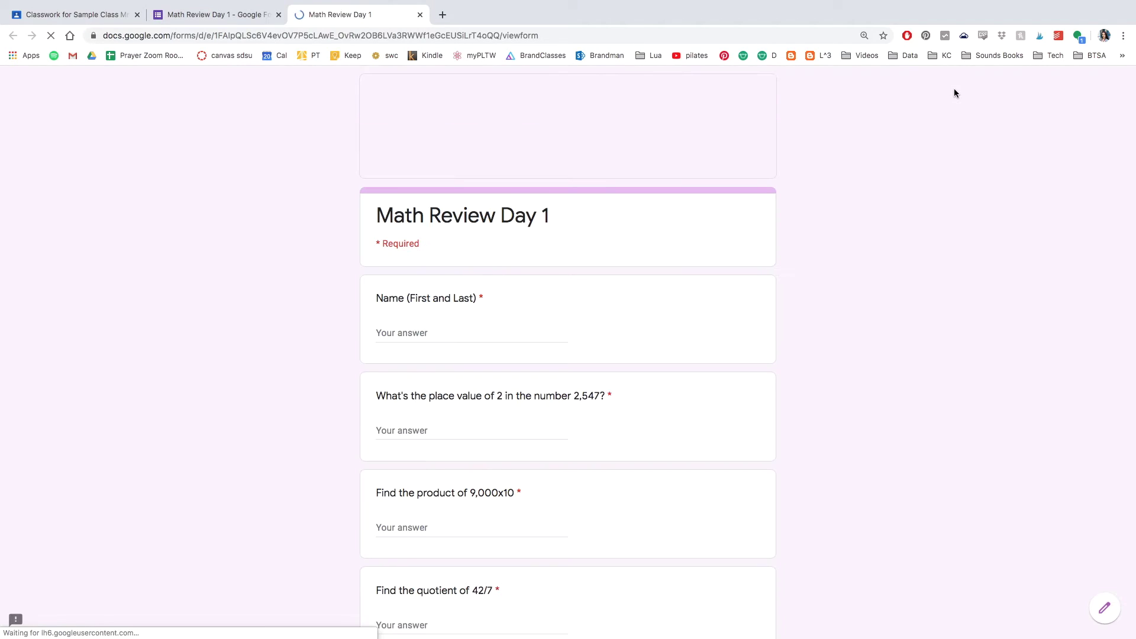
pyautogui.scroll(-5, 804, 245)
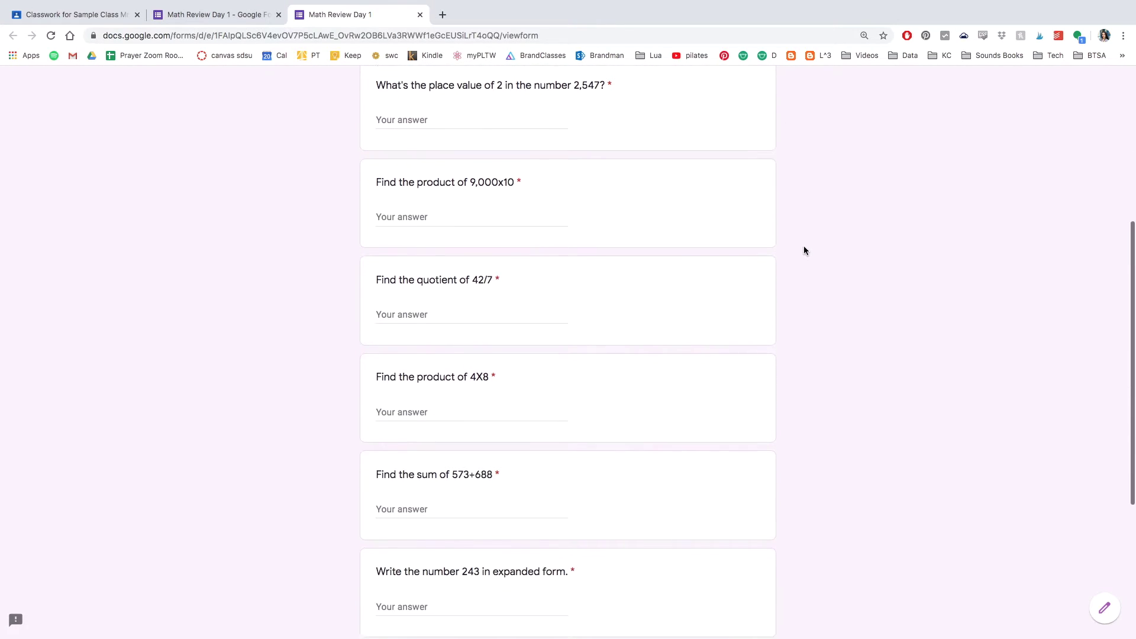
pyautogui.scroll(-5, 803, 246)
pyautogui.scroll(3, 784, 226)
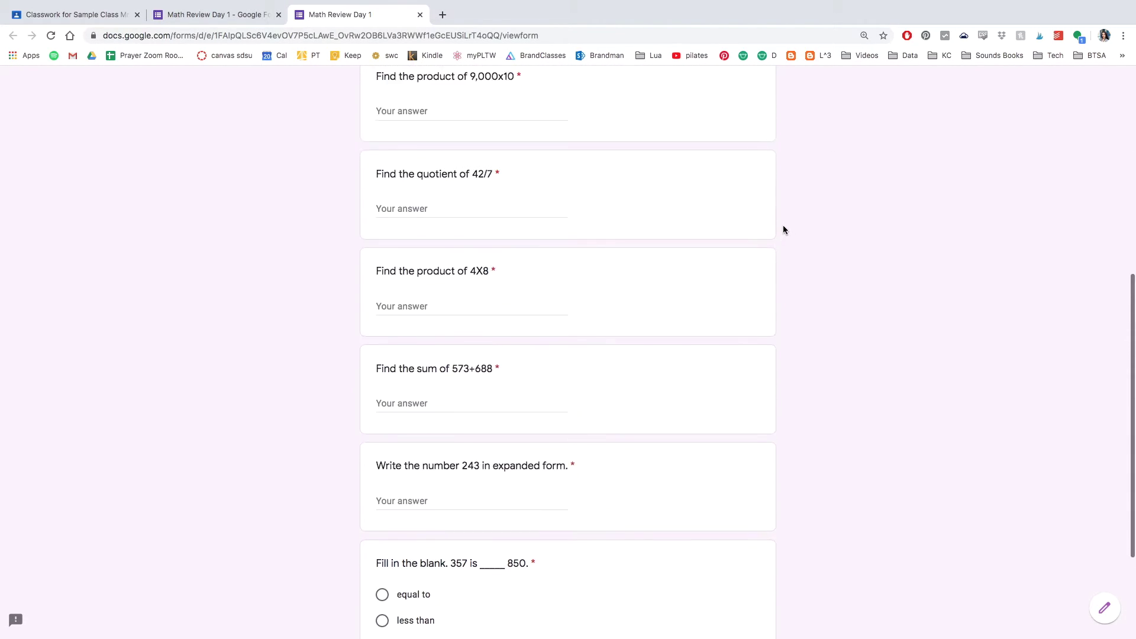
pyautogui.scroll(7, 782, 230)
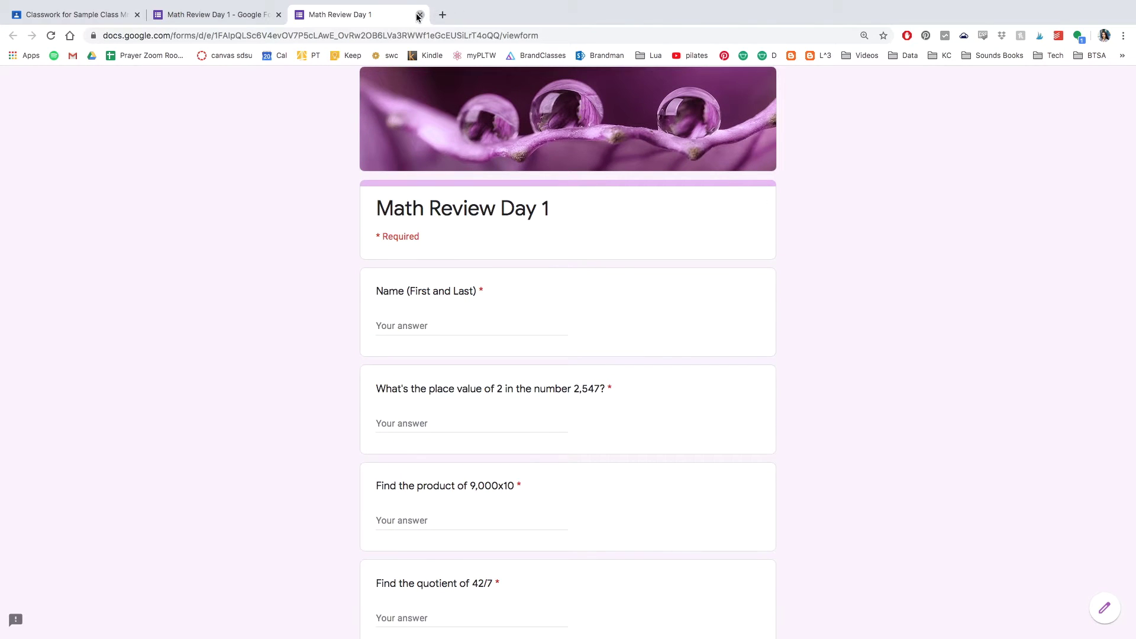
pyautogui.click(420, 14)
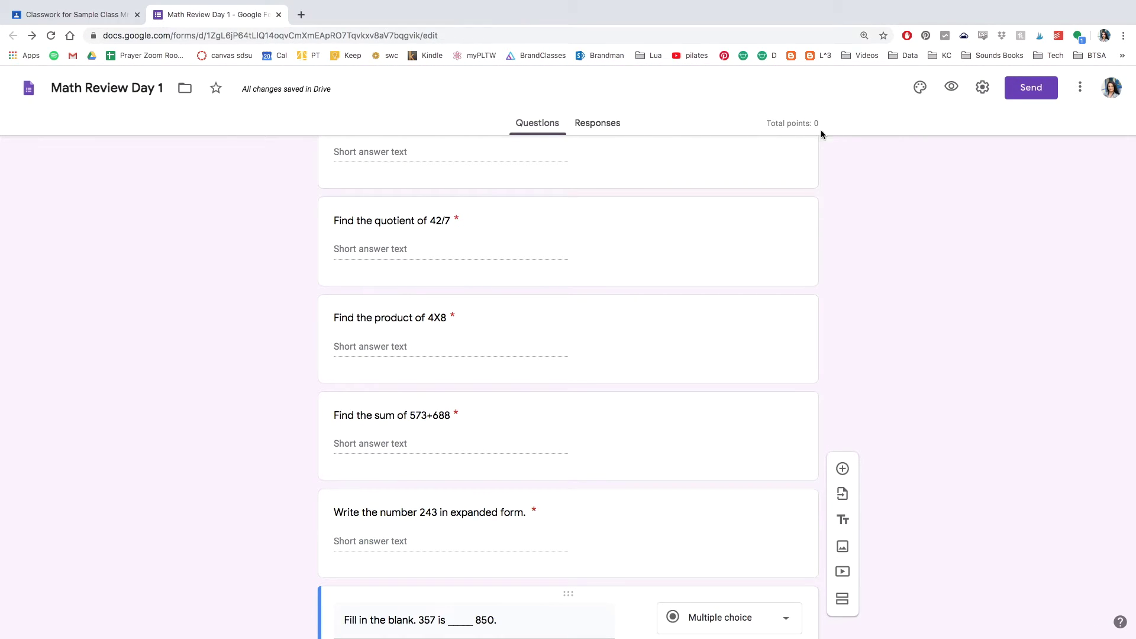
# Step: Open the place value question's answer key and add 'thousands' as the correct answer
pyautogui.scroll(10, 744, 364)
pyautogui.click(744, 364)
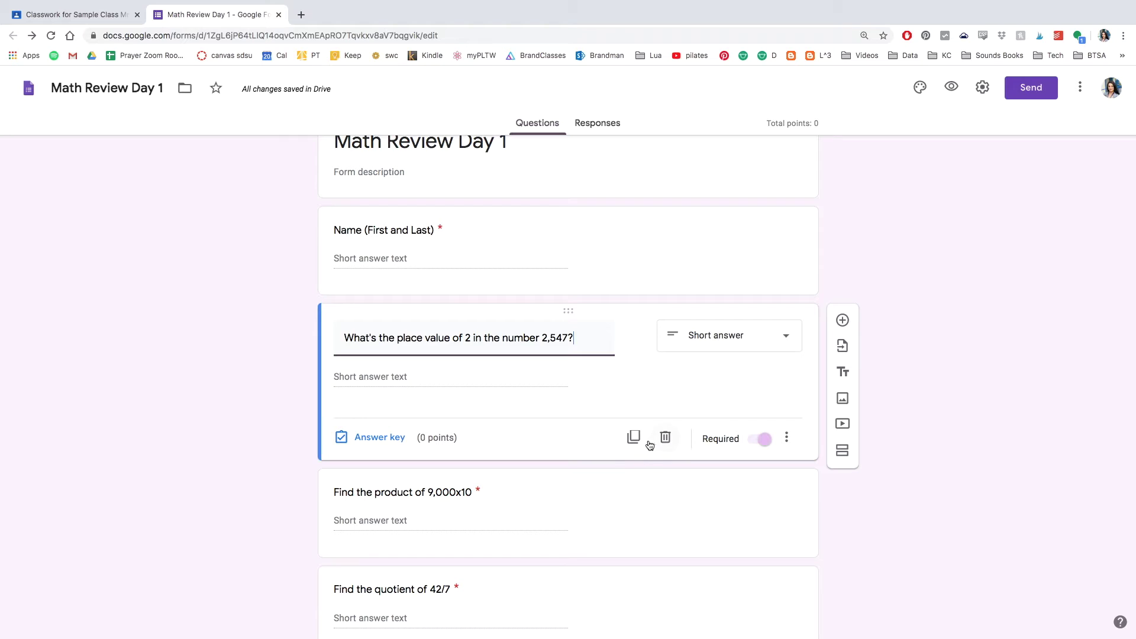
pyautogui.click(367, 439)
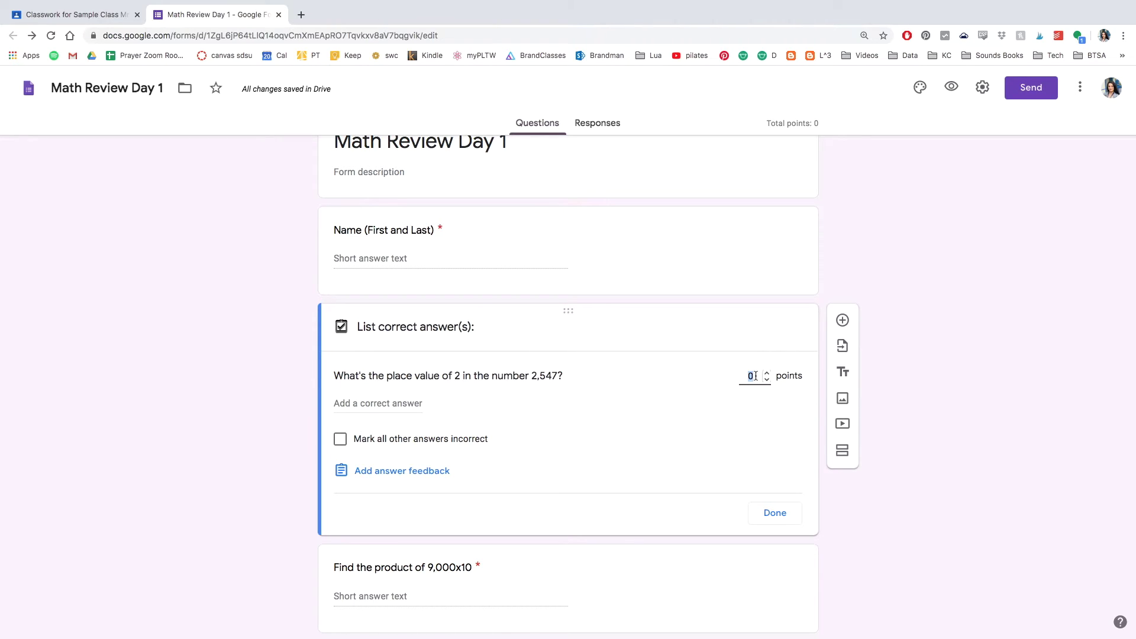
pyautogui.write('10')
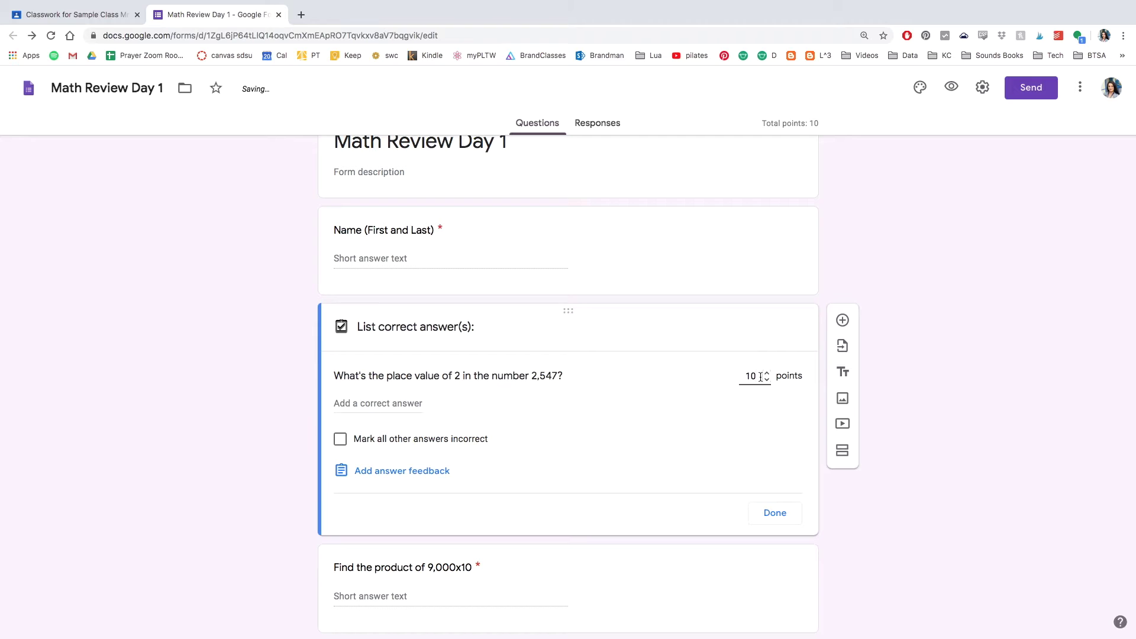
pyautogui.press('BackSpace')
pyautogui.click(389, 403)
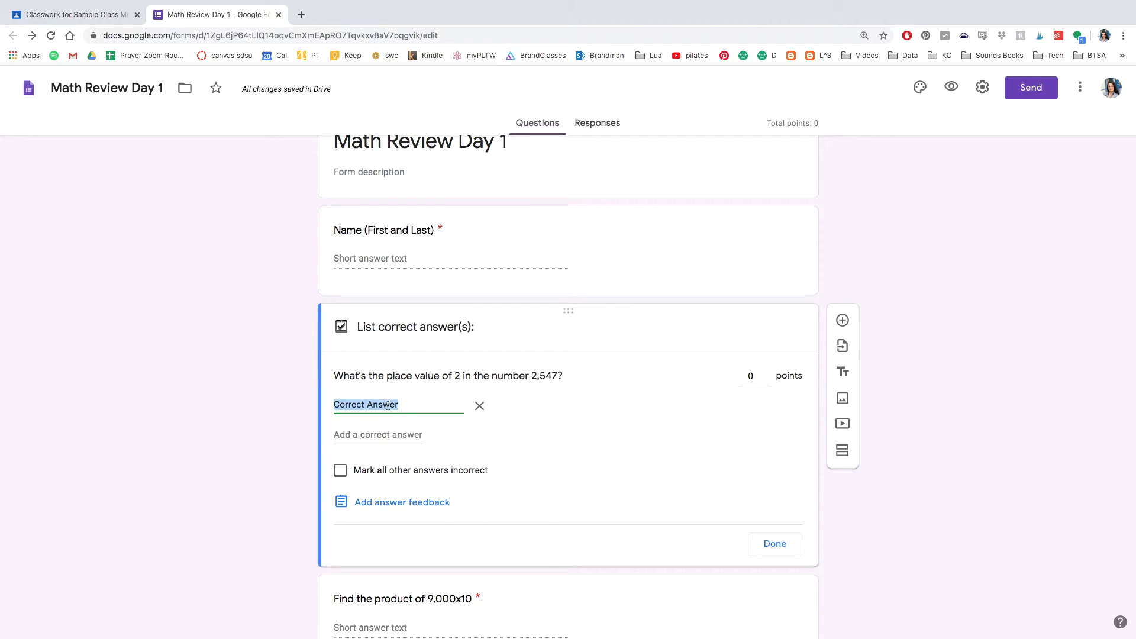
pyautogui.write('thousands')
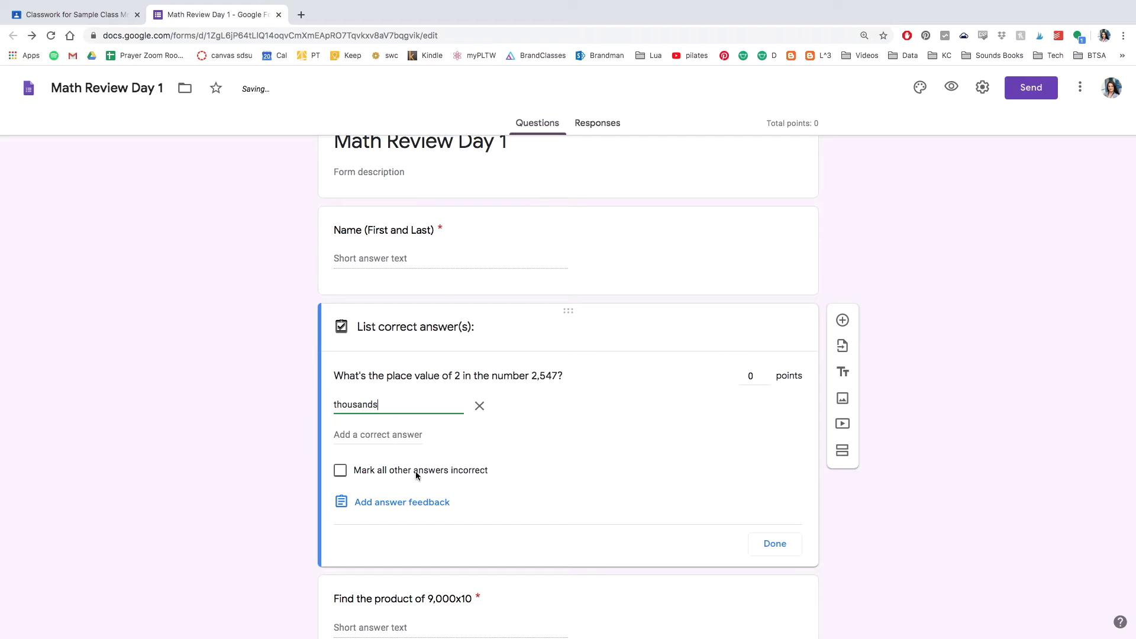
pyautogui.click(535, 457)
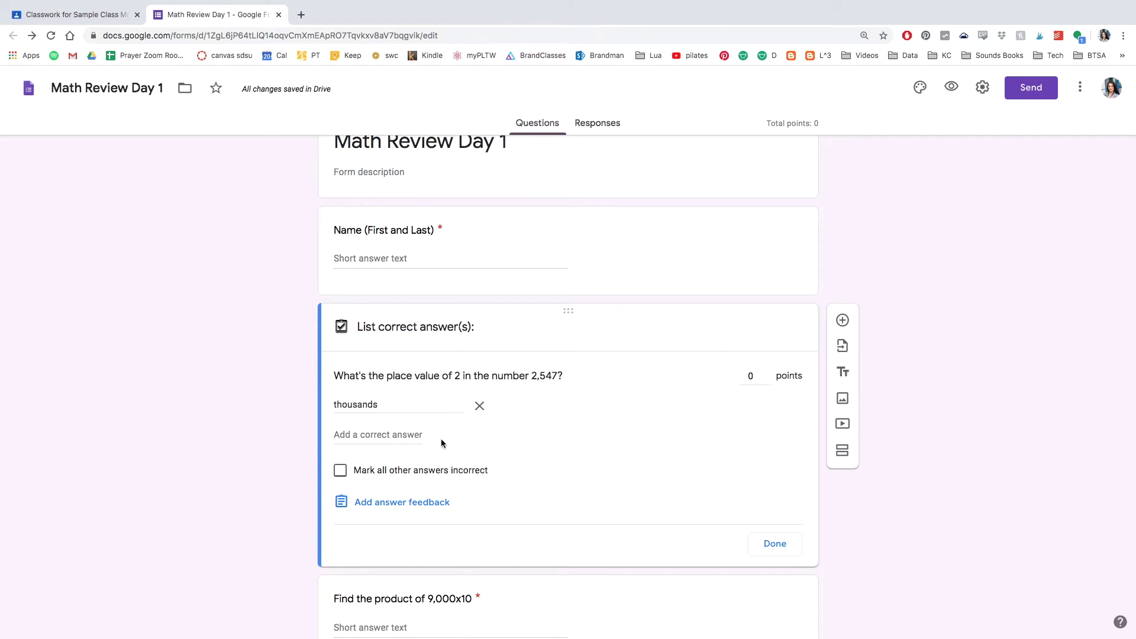
# Step: Remove the extra answer entry, set the question to 10 points, and finish the answer key
pyautogui.doubleClick(366, 404)
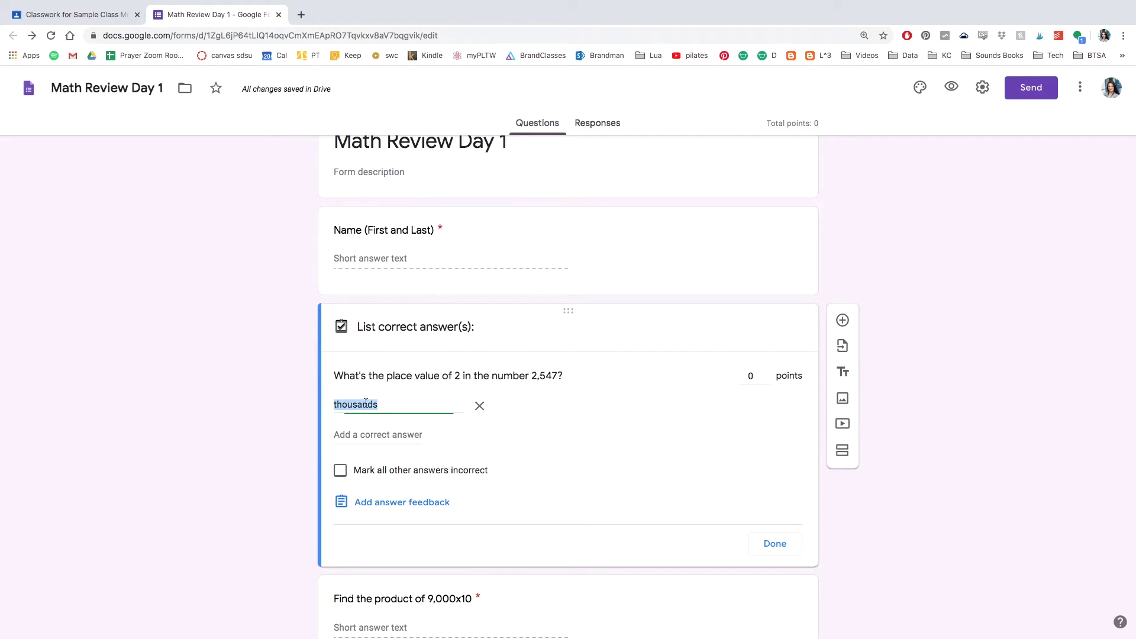
pyautogui.click(358, 433)
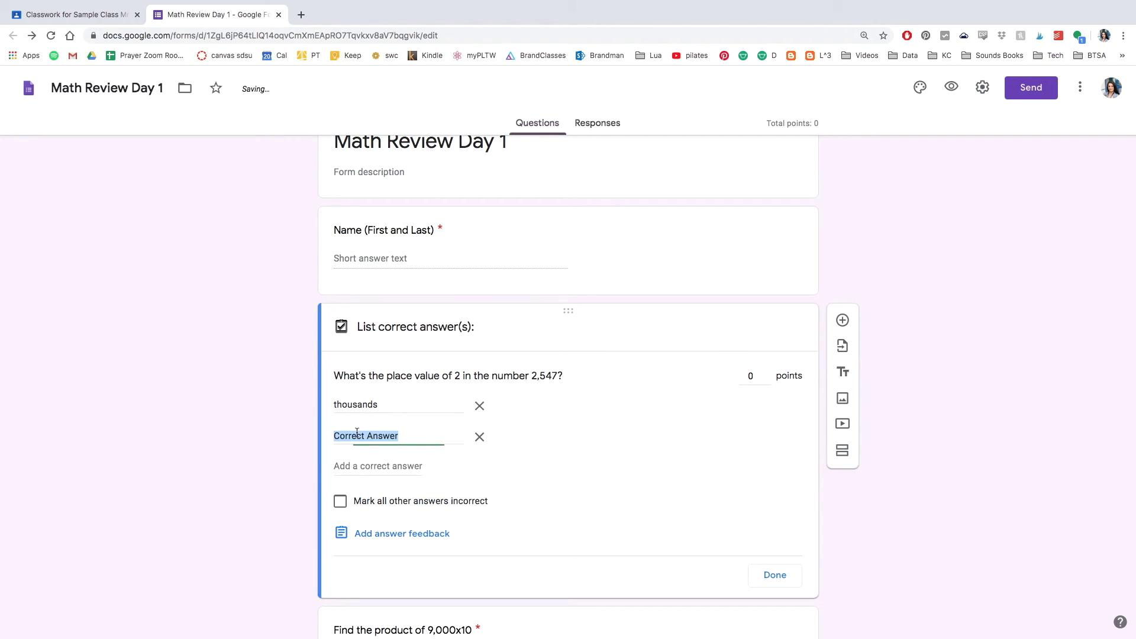
pyautogui.click(480, 437)
pyautogui.click(752, 374)
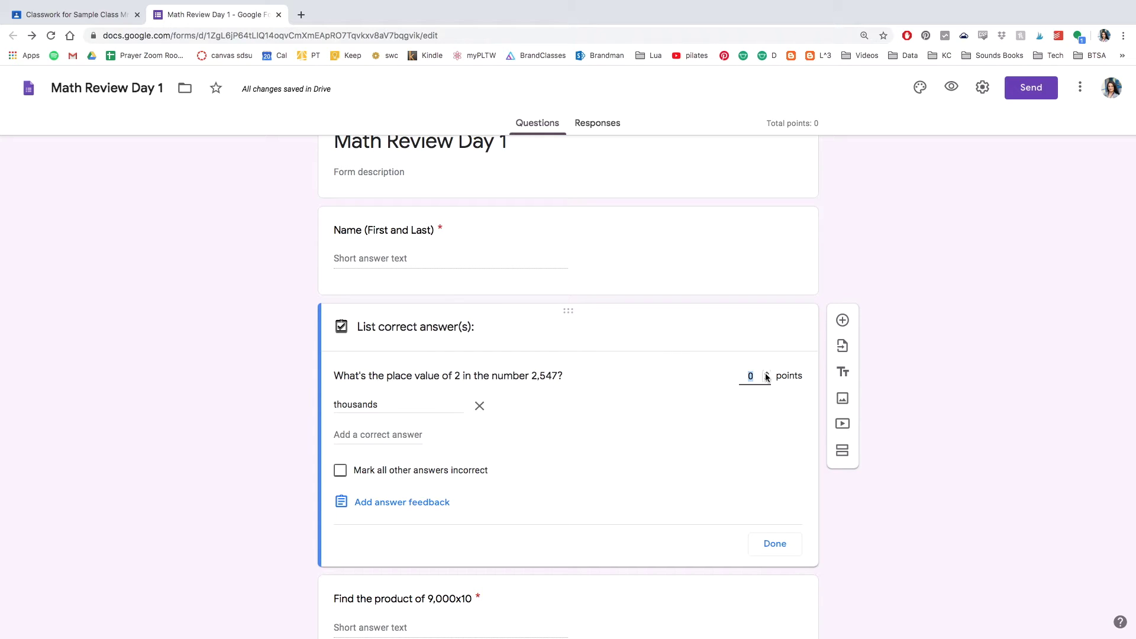
pyautogui.write('10')
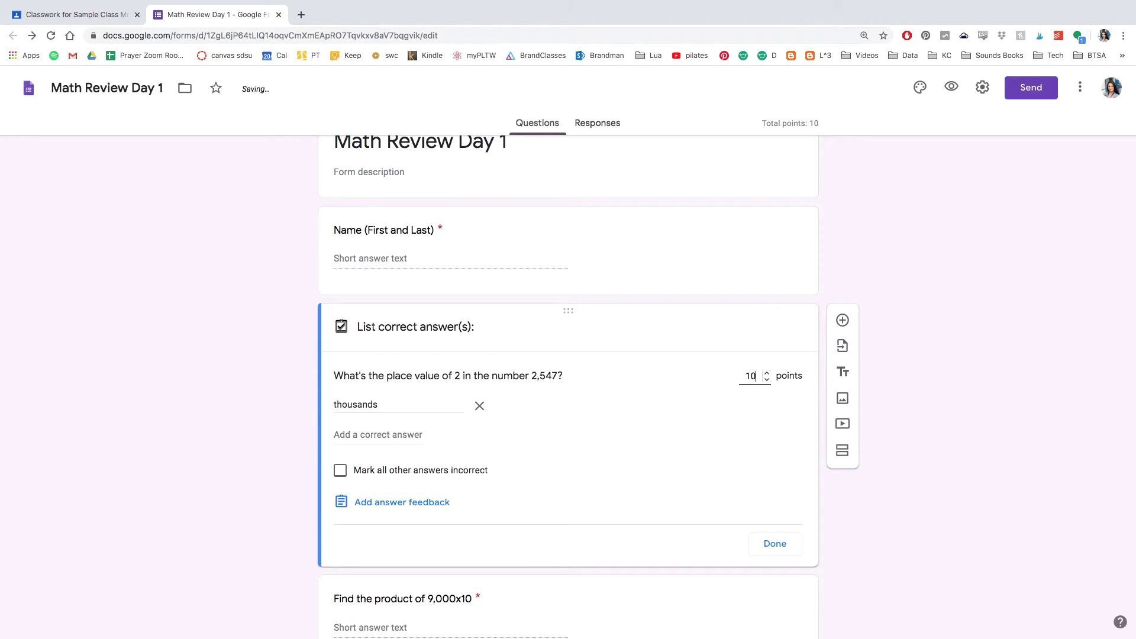
pyautogui.click(769, 545)
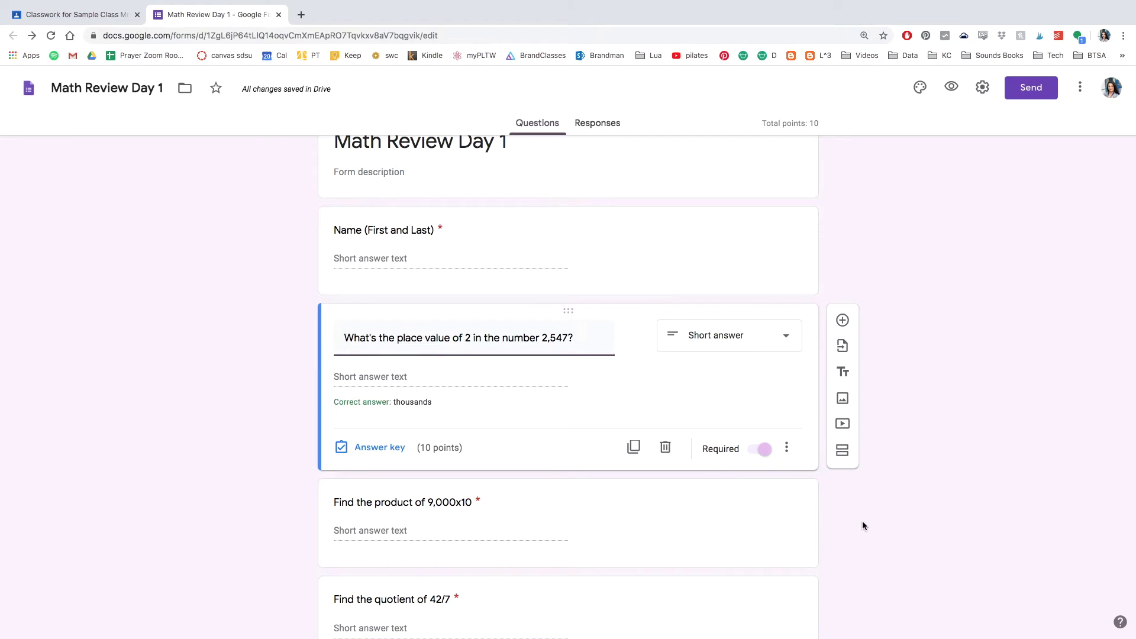
# Step: Open the answer key for the 9,000x10 question
pyautogui.scroll(-3, 862, 520)
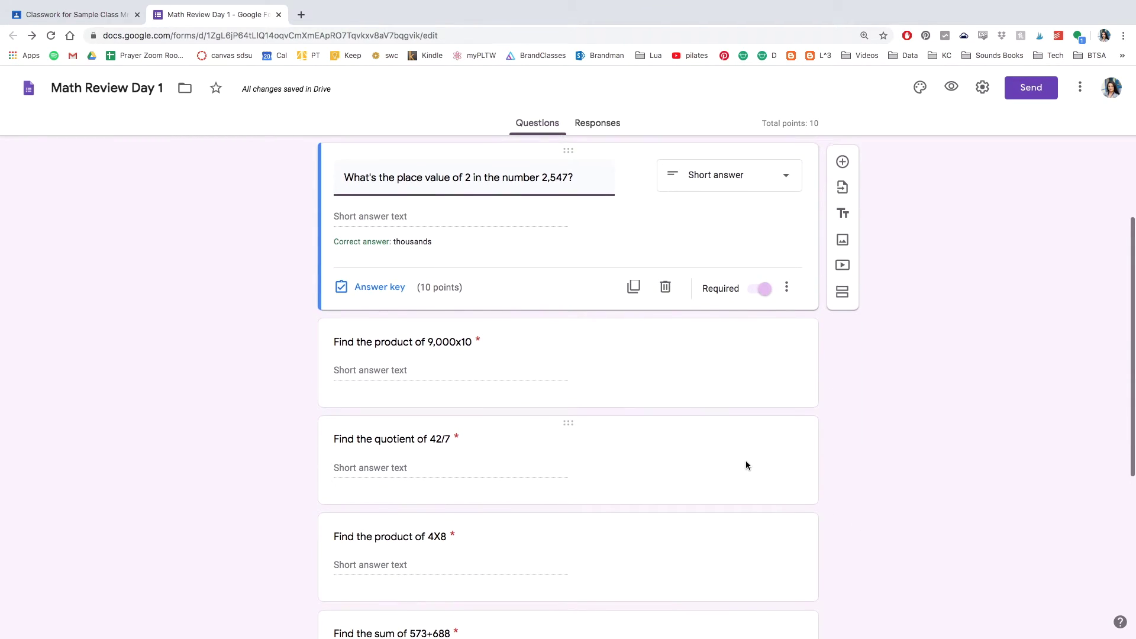
pyautogui.scroll(-3, 745, 465)
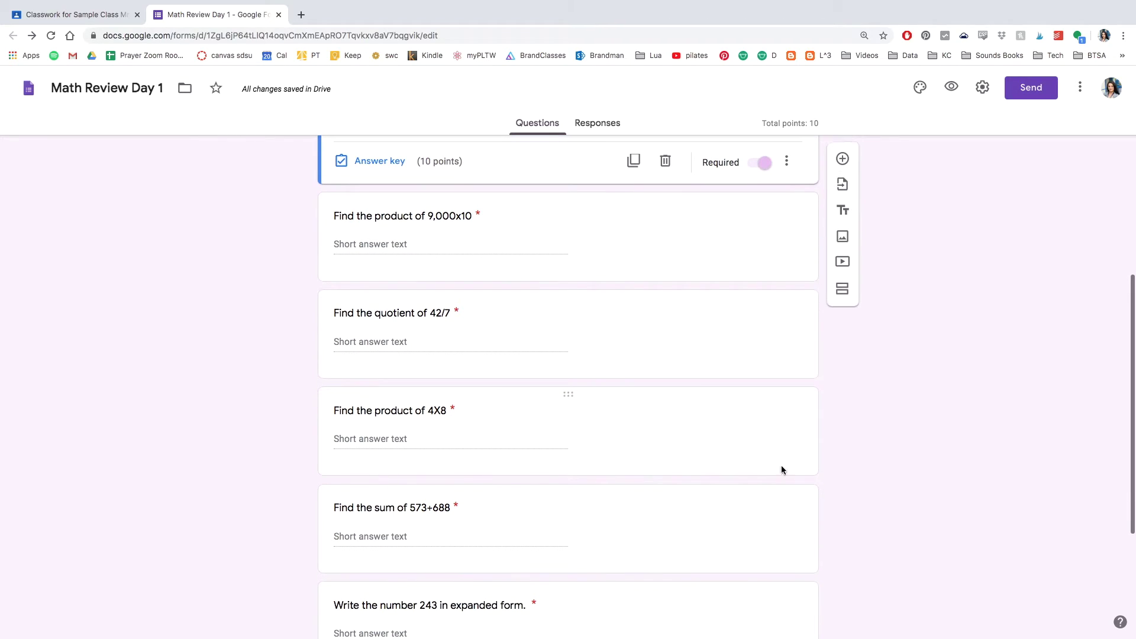
pyautogui.click(630, 246)
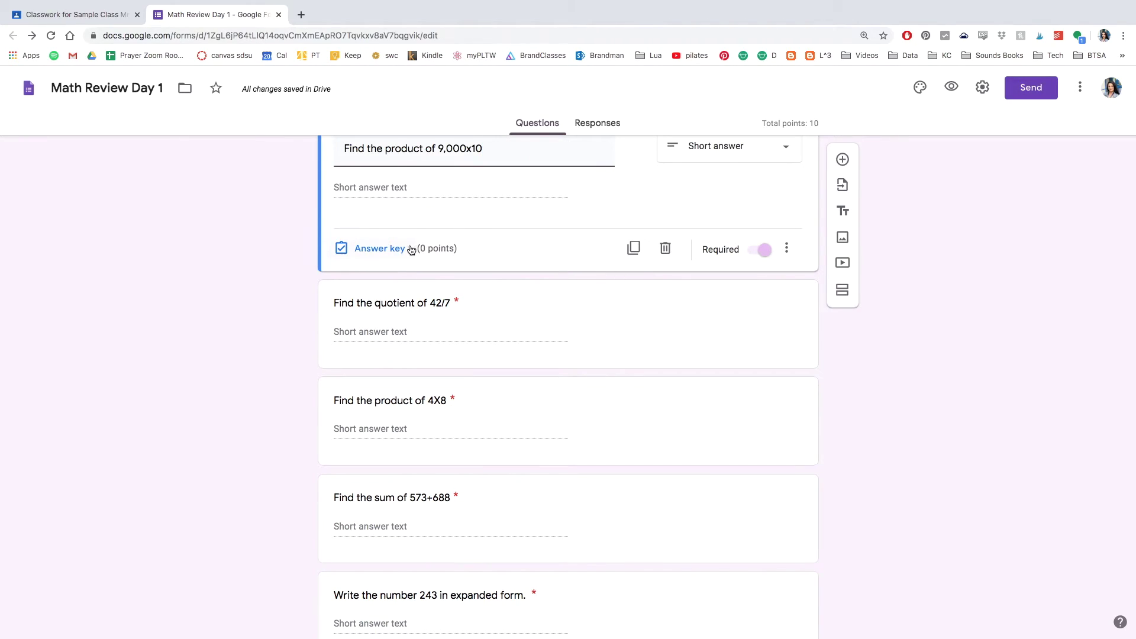
pyautogui.click(376, 249)
# Step: Close the Day 1 form and assign Math Review Day 1, confirming it appears under Math
pyautogui.scroll(7, 382, 244)
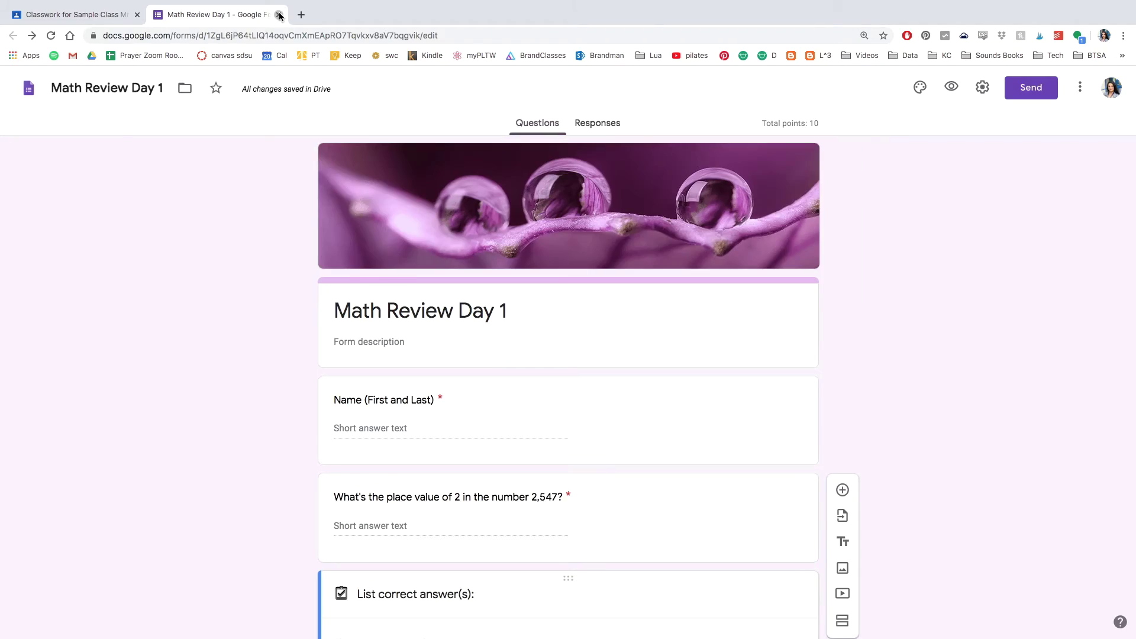
pyautogui.click(279, 14)
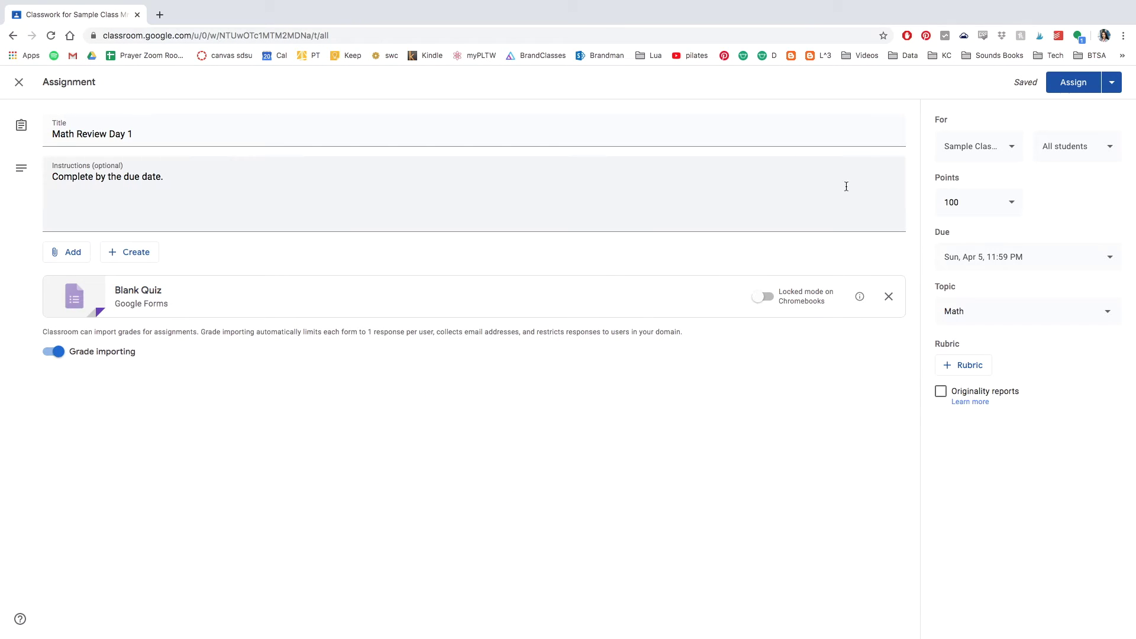
pyautogui.click(1067, 81)
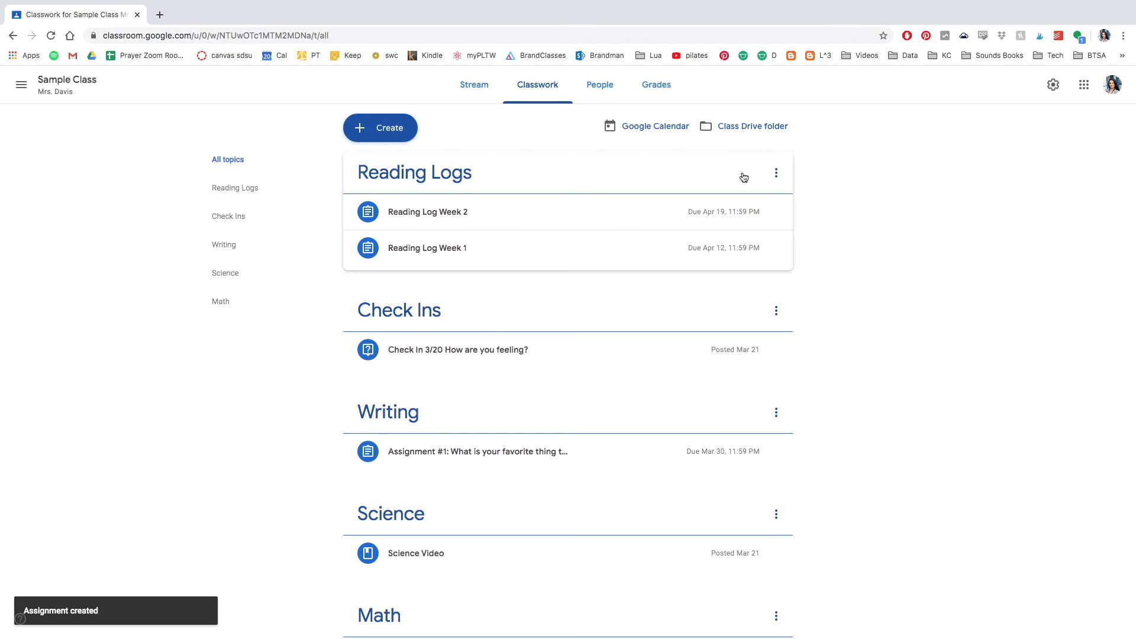
pyautogui.scroll(-3, 487, 322)
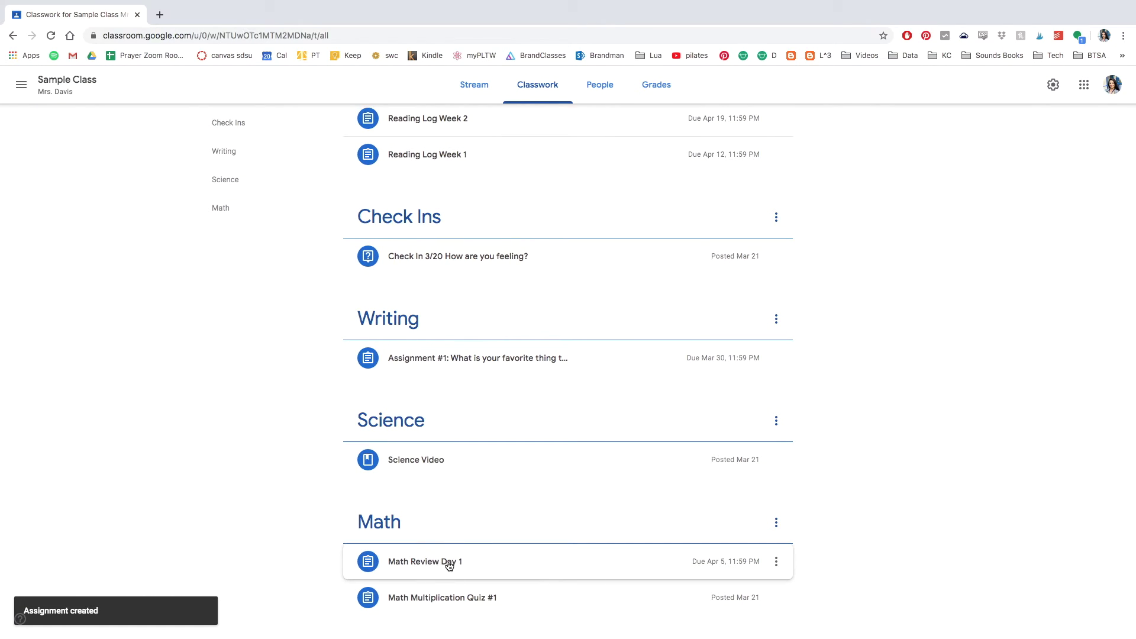
pyautogui.scroll(3, 489, 470)
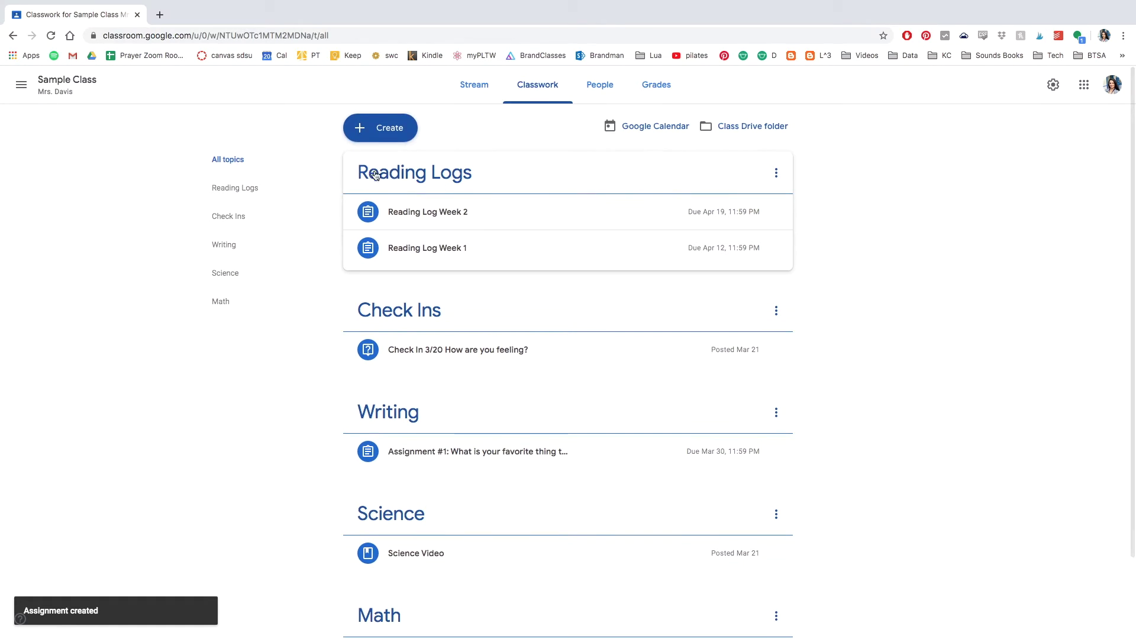
# Step: Create a quiz assignment titled 'Spiral Review Day 2' with instructions 'Please complete by due date.'
pyautogui.click(382, 128)
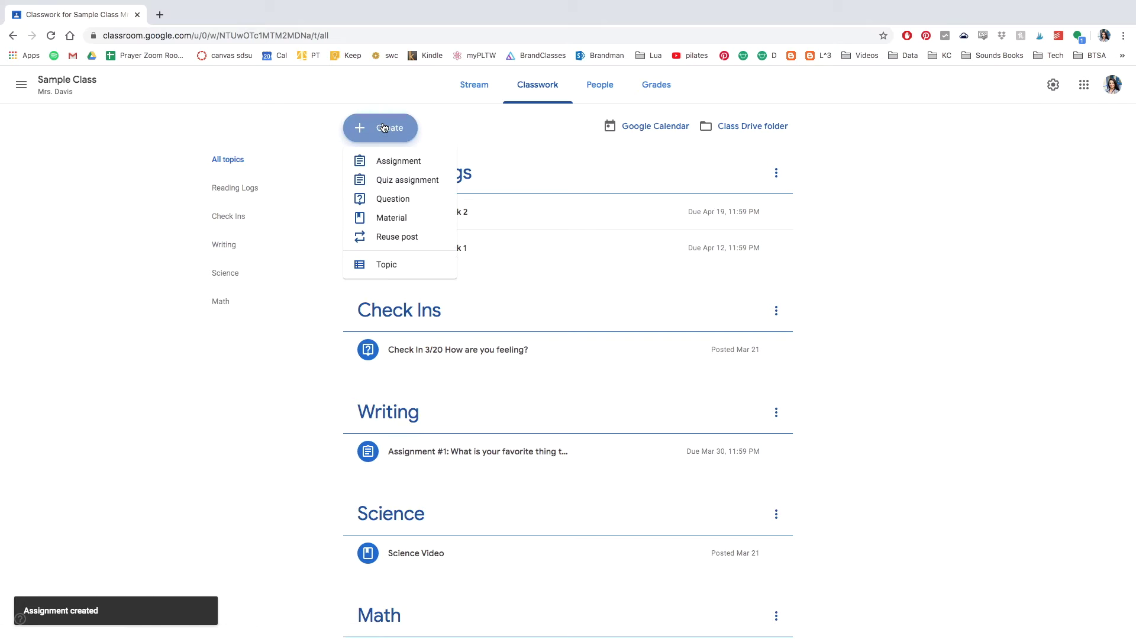
pyautogui.click(394, 180)
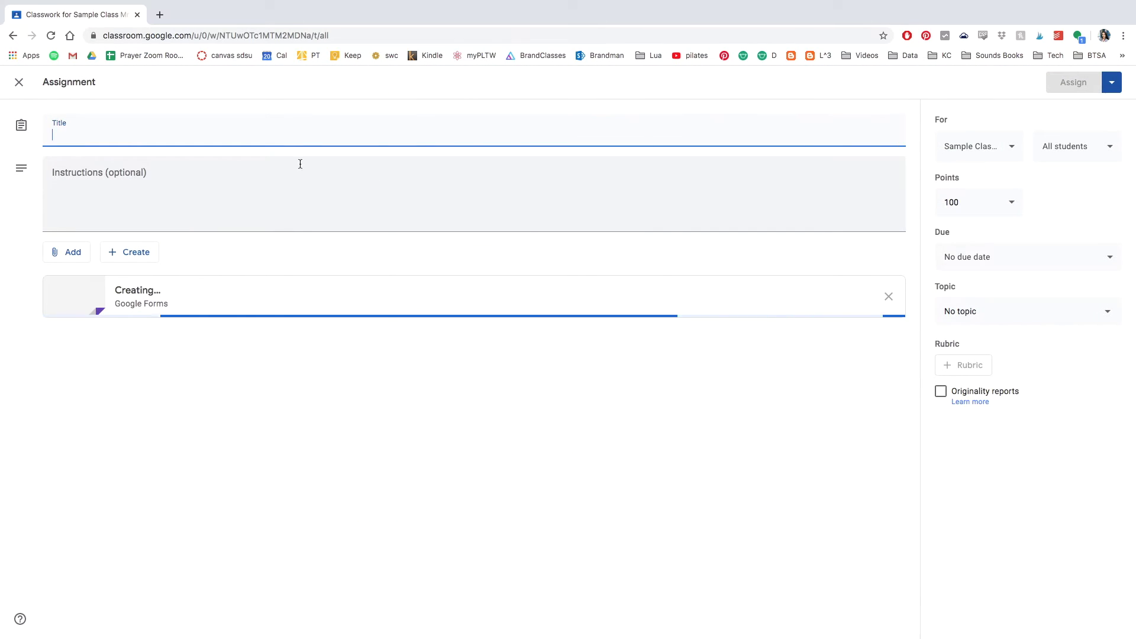
pyautogui.click(222, 137)
pyautogui.write('Spi')
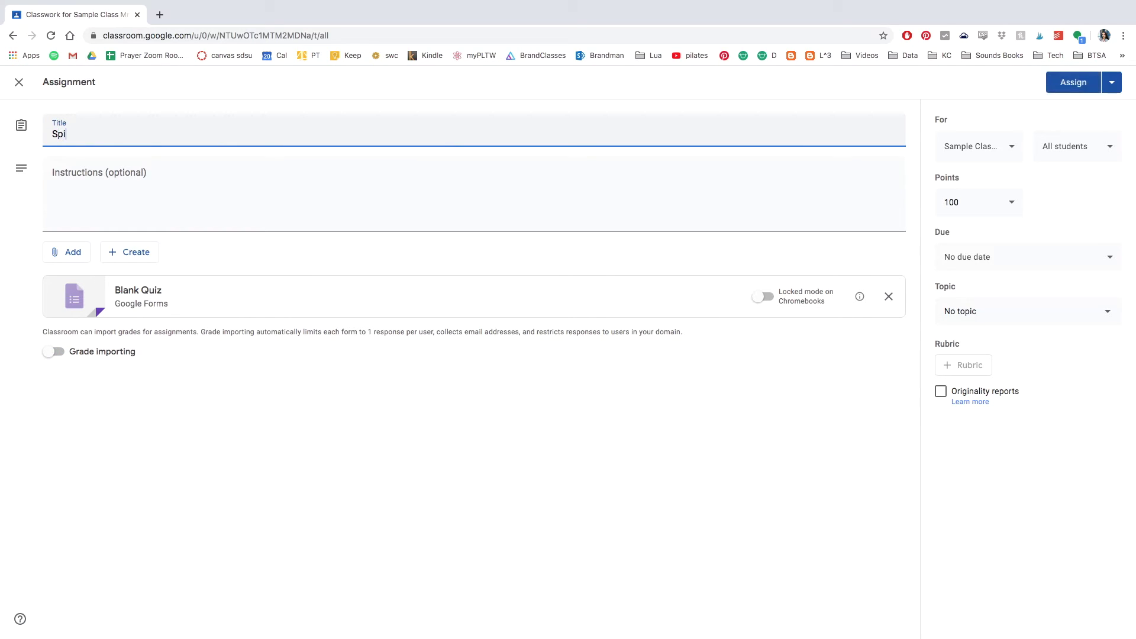
pyautogui.write('ral Review Day 2')
pyautogui.click(203, 172)
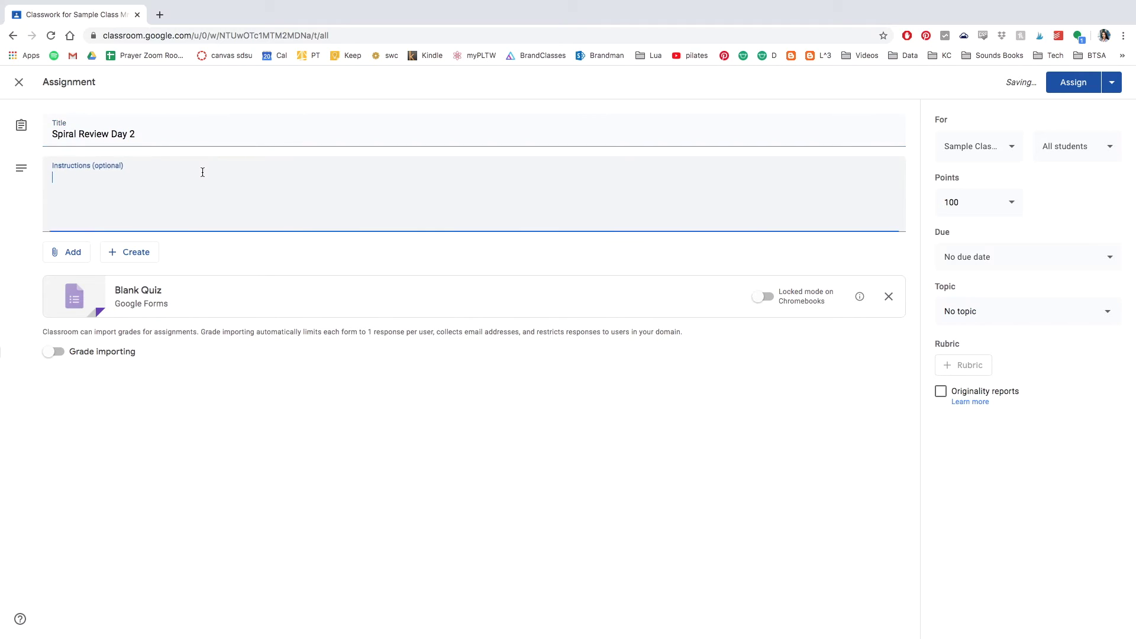
pyautogui.write('Please complete by d')
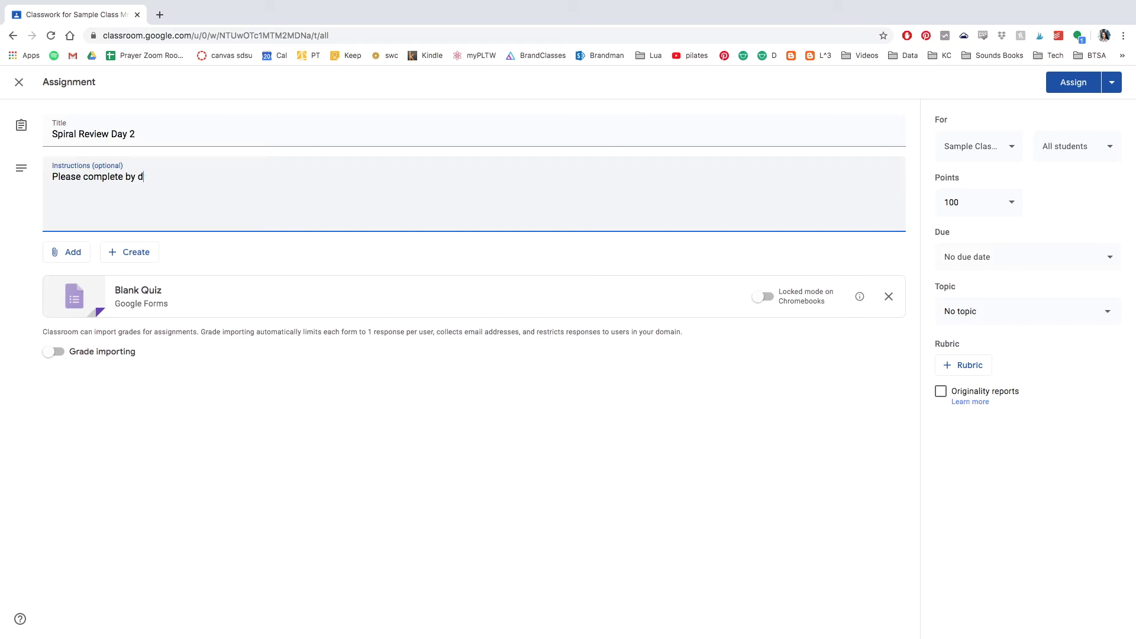
pyautogui.write('ue date.')
# Step: Set the assignment due date to Sun, Apr 5 and the topic to Math
pyautogui.click(971, 257)
pyautogui.click(1062, 303)
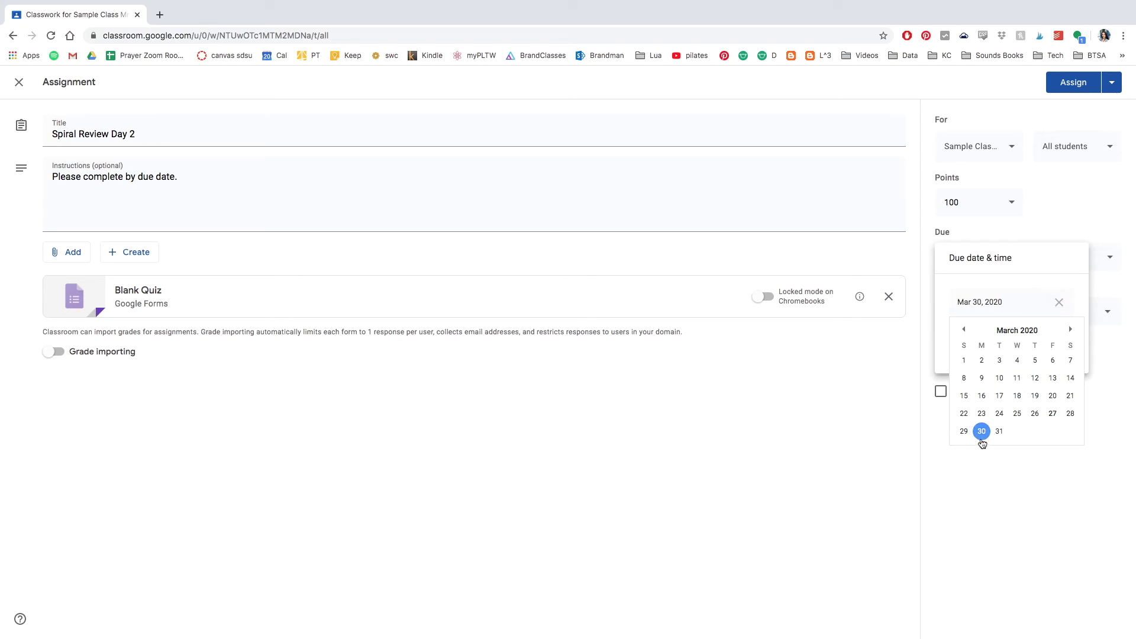
pyautogui.click(978, 432)
pyautogui.click(1059, 314)
pyautogui.click(979, 409)
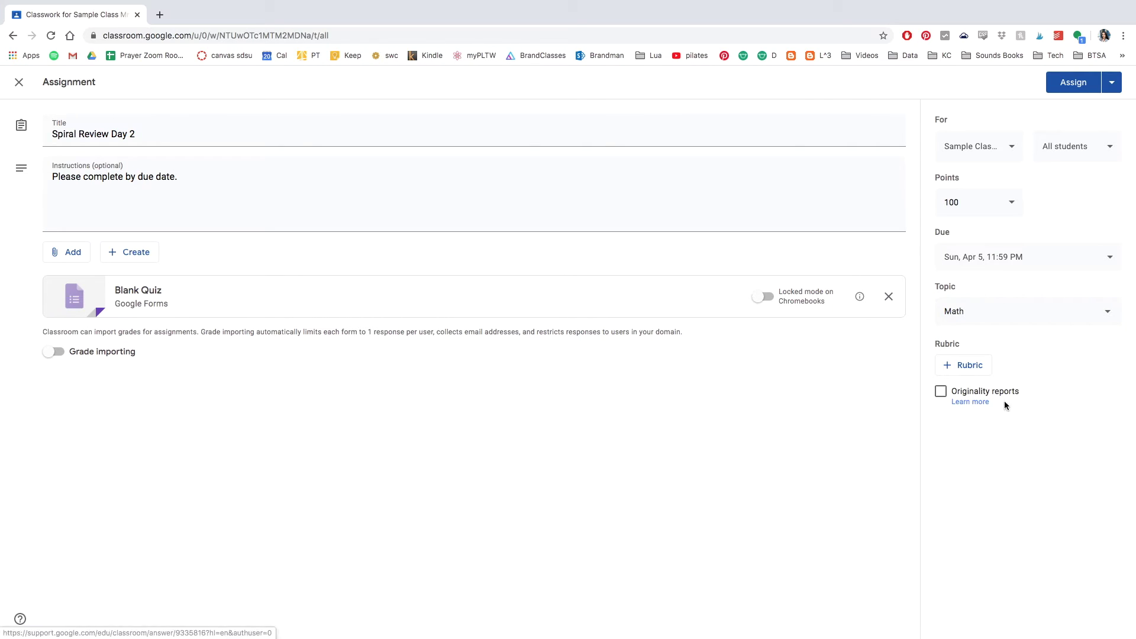
pyautogui.click(129, 293)
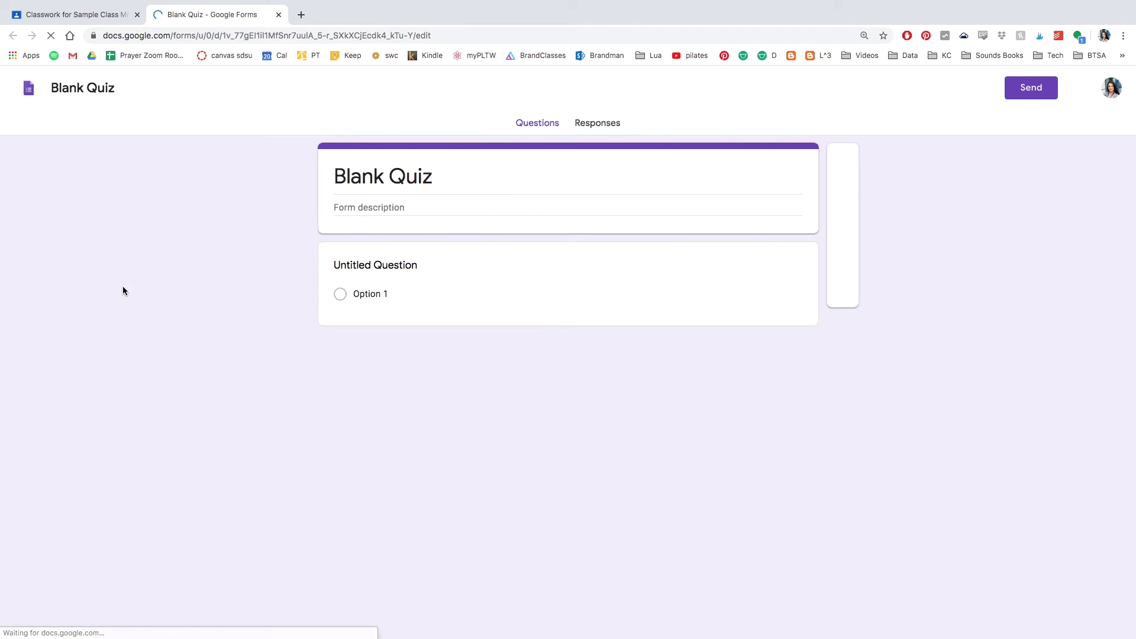
# Step: Rename the Blank Quiz file to 'Math Review Day 2' and paste the same name as the form title
pyautogui.click(105, 87)
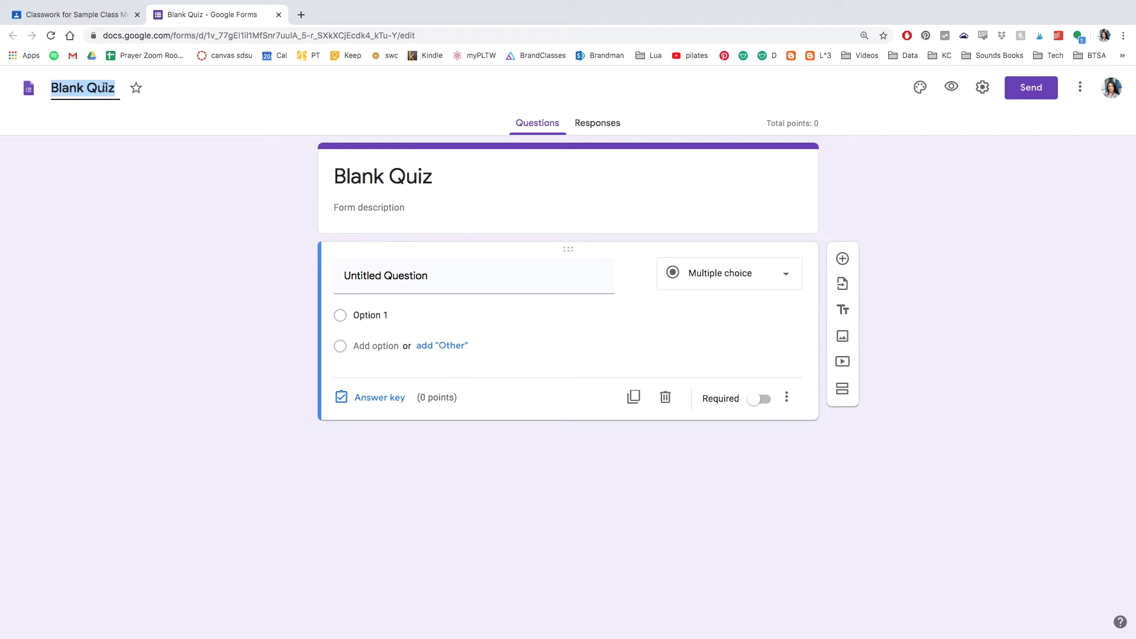
pyautogui.write('Math R')
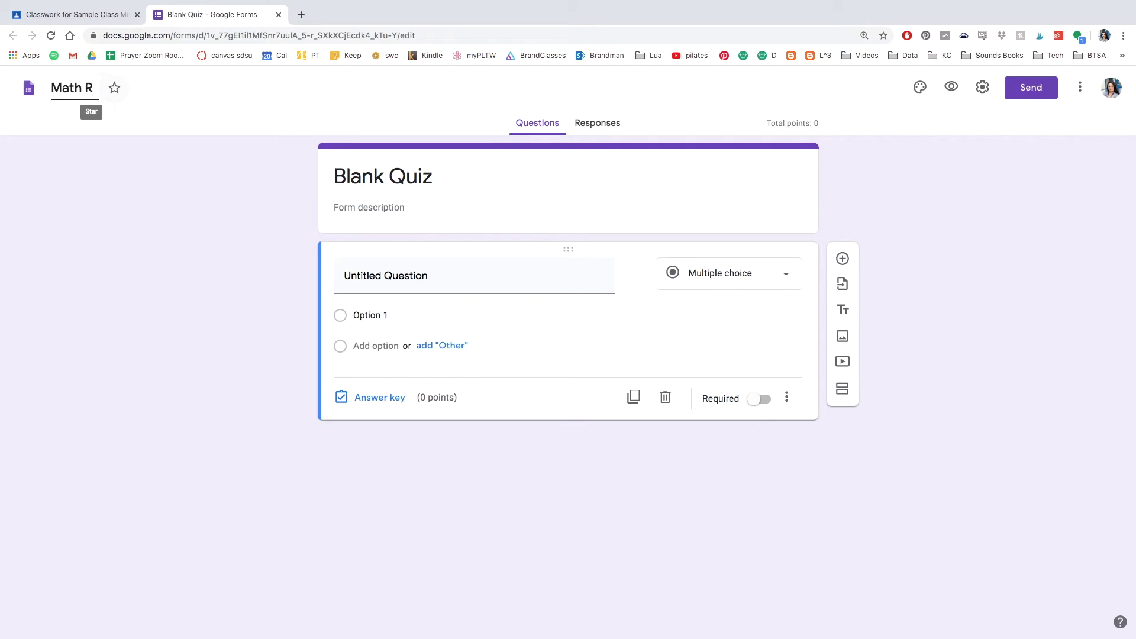
pyautogui.write('eview Day 2')
pyautogui.press('Return')
pyautogui.hotkey('ctrl', 'c')
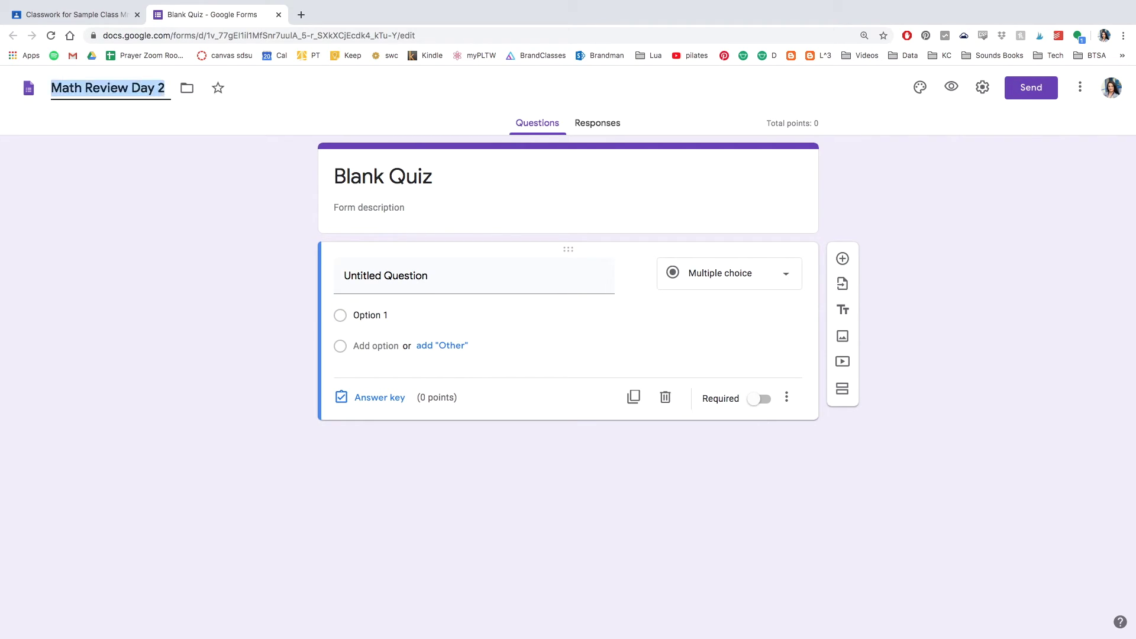
pyautogui.tripleClick(362, 165)
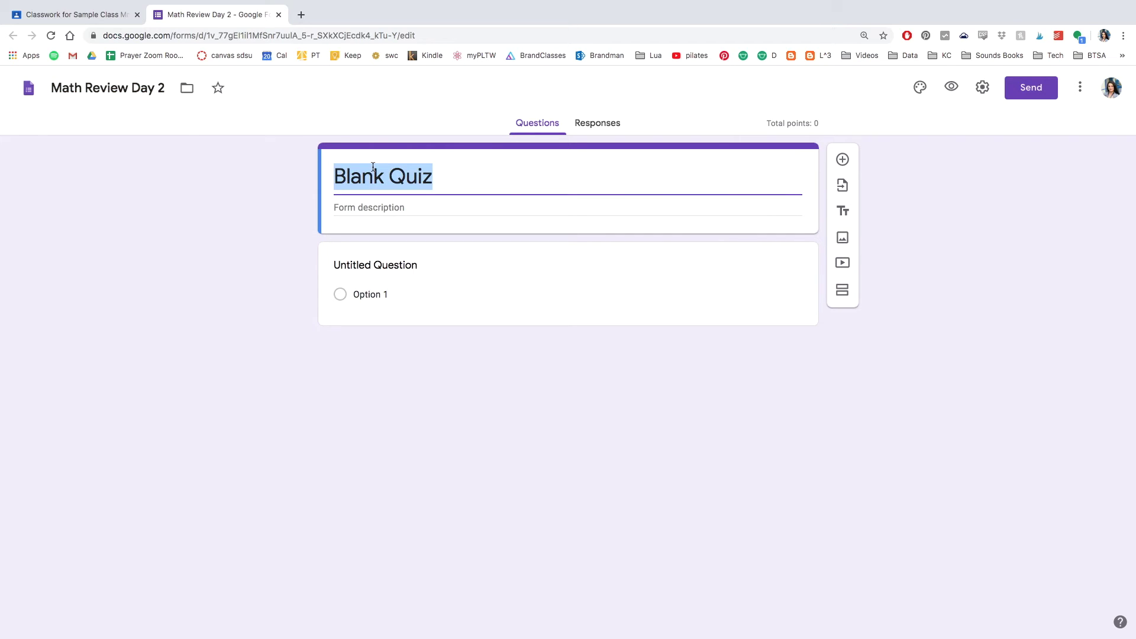
pyautogui.hotkey('ctrl', 'v')
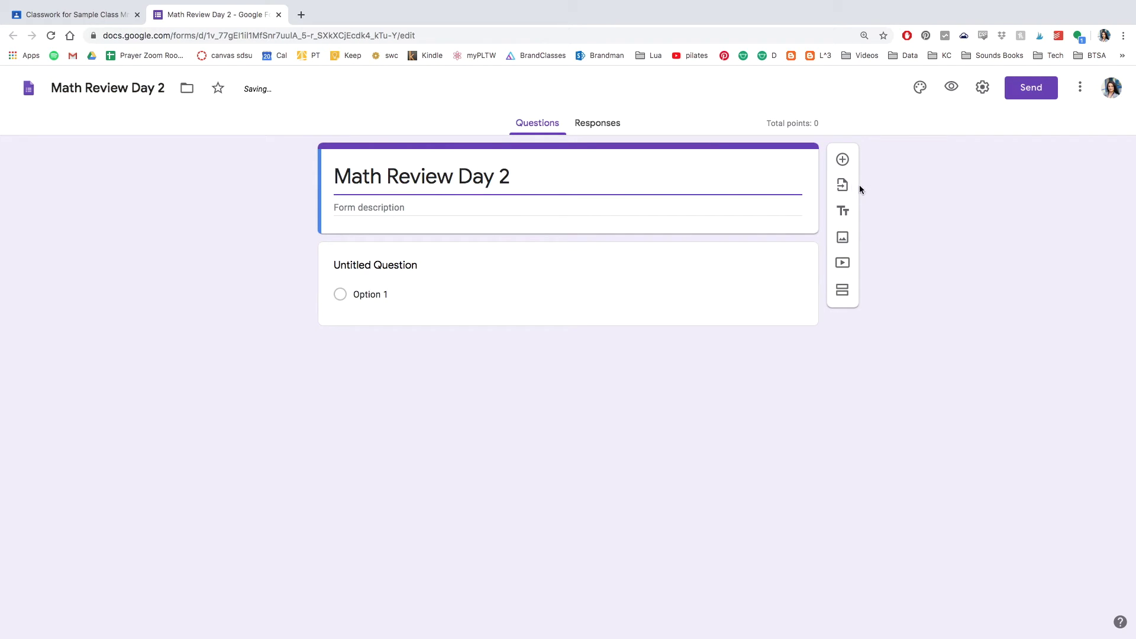
# Step: Import the Name, 9,000x10, 4X8, 243 expanded-form and fill-in-the-blank questions from Math Review Day 1
pyautogui.click(843, 185)
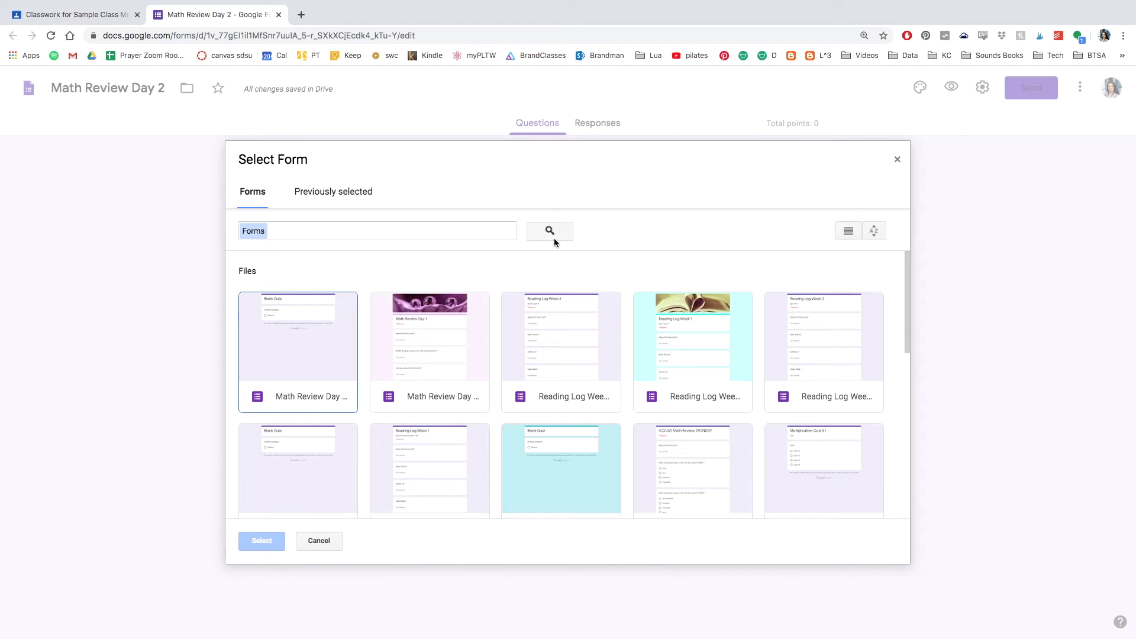
pyautogui.doubleClick(428, 328)
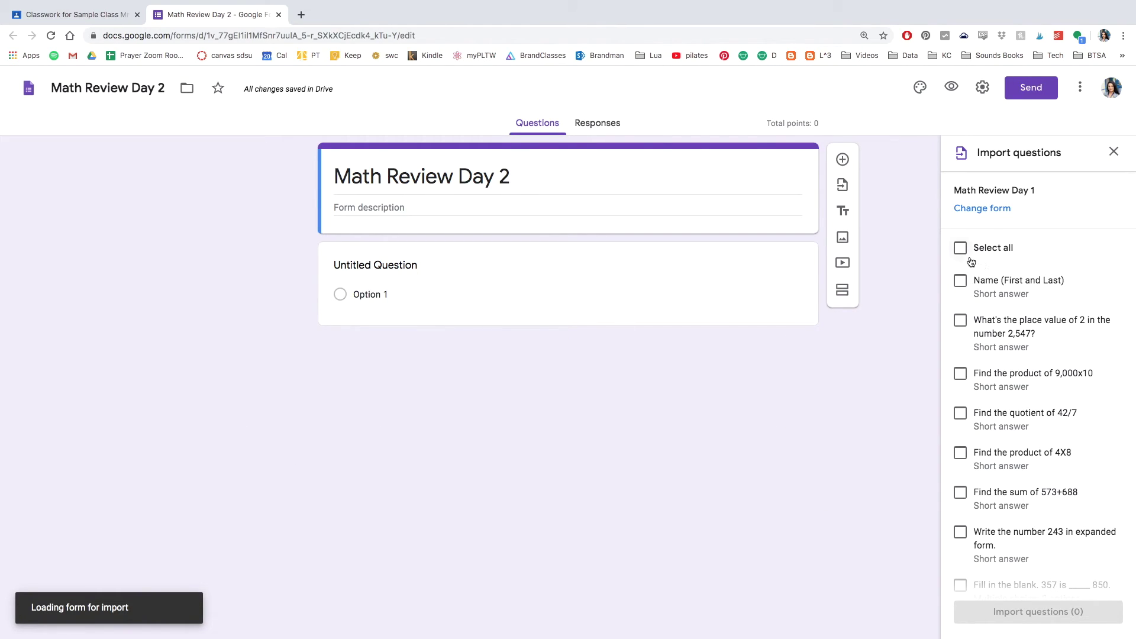
pyautogui.click(961, 248)
pyautogui.click(961, 249)
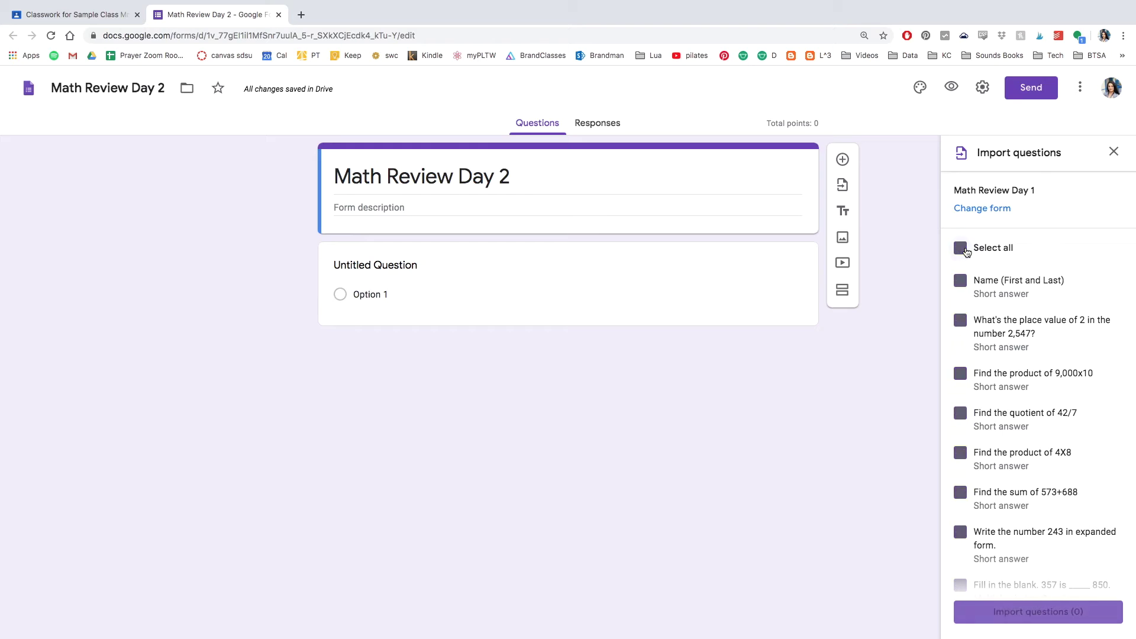
pyautogui.click(960, 282)
pyautogui.scroll(-1, 986, 375)
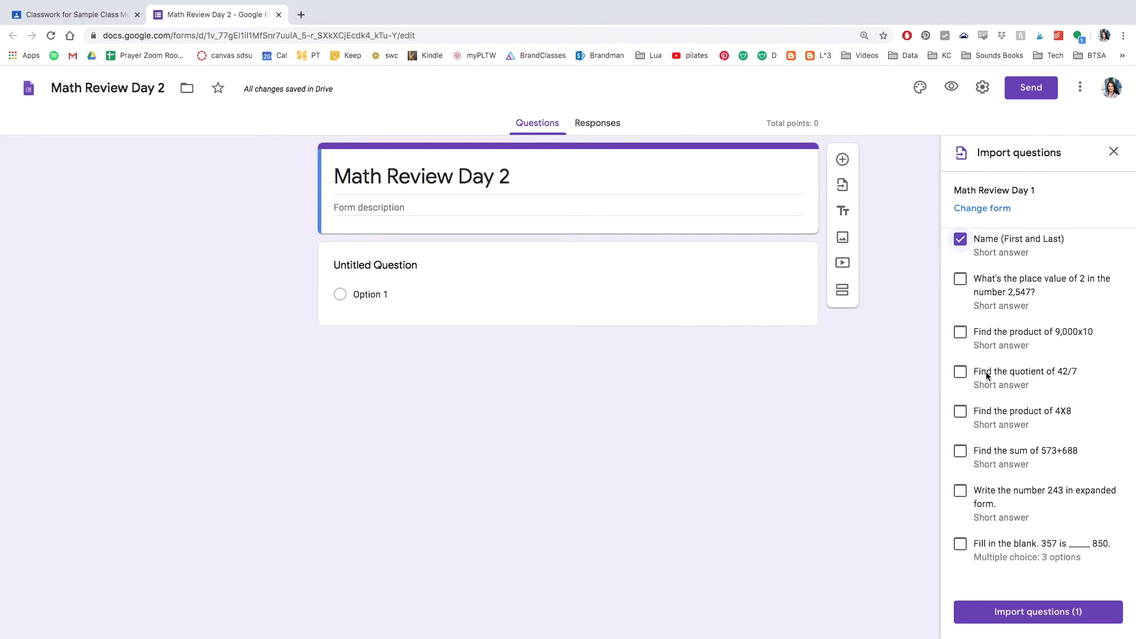
pyautogui.click(962, 333)
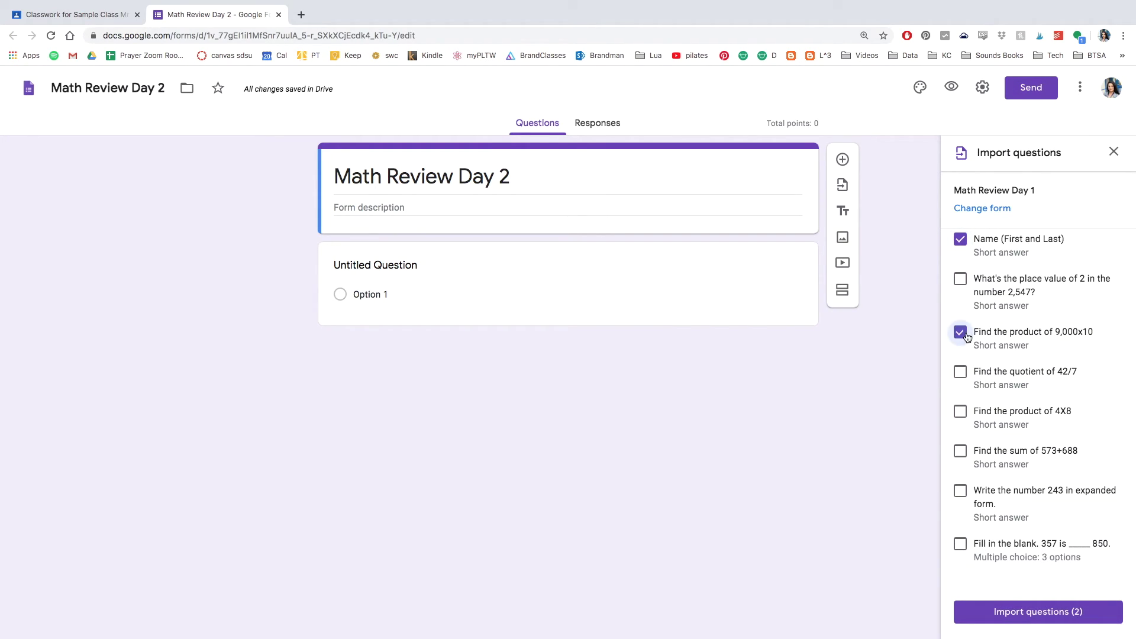
pyautogui.click(961, 412)
pyautogui.click(963, 493)
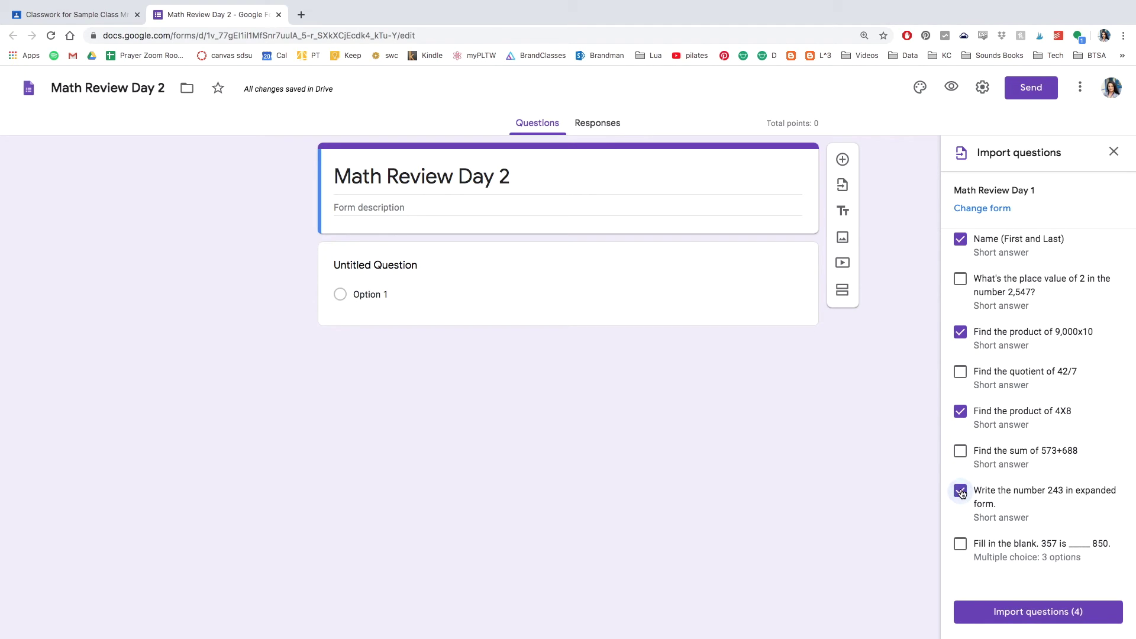
pyautogui.click(960, 543)
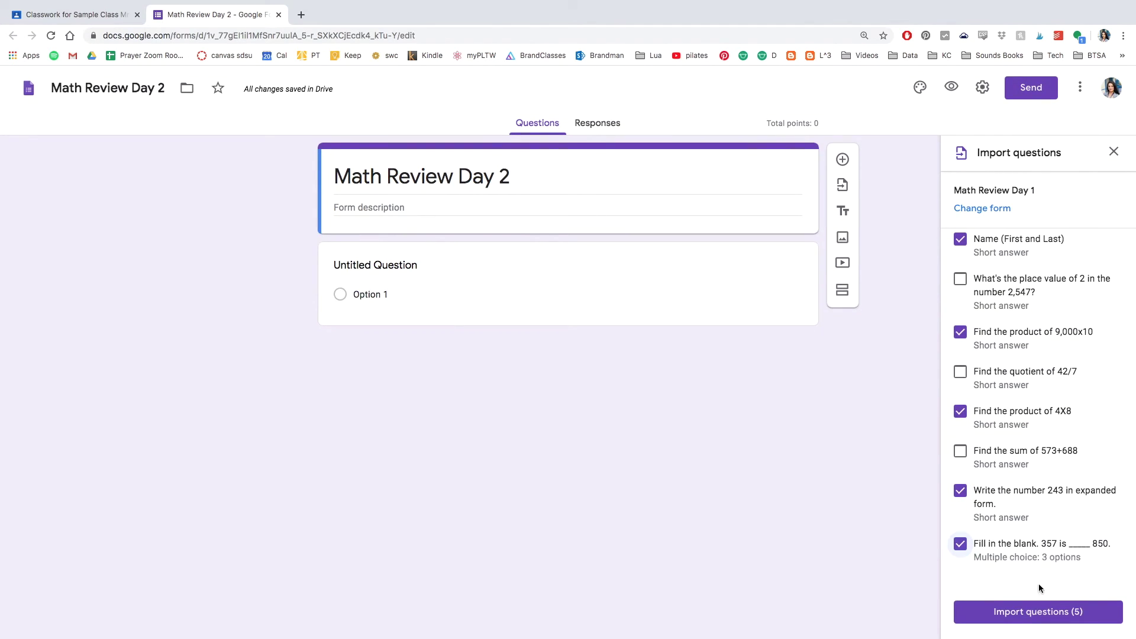
pyautogui.click(1046, 613)
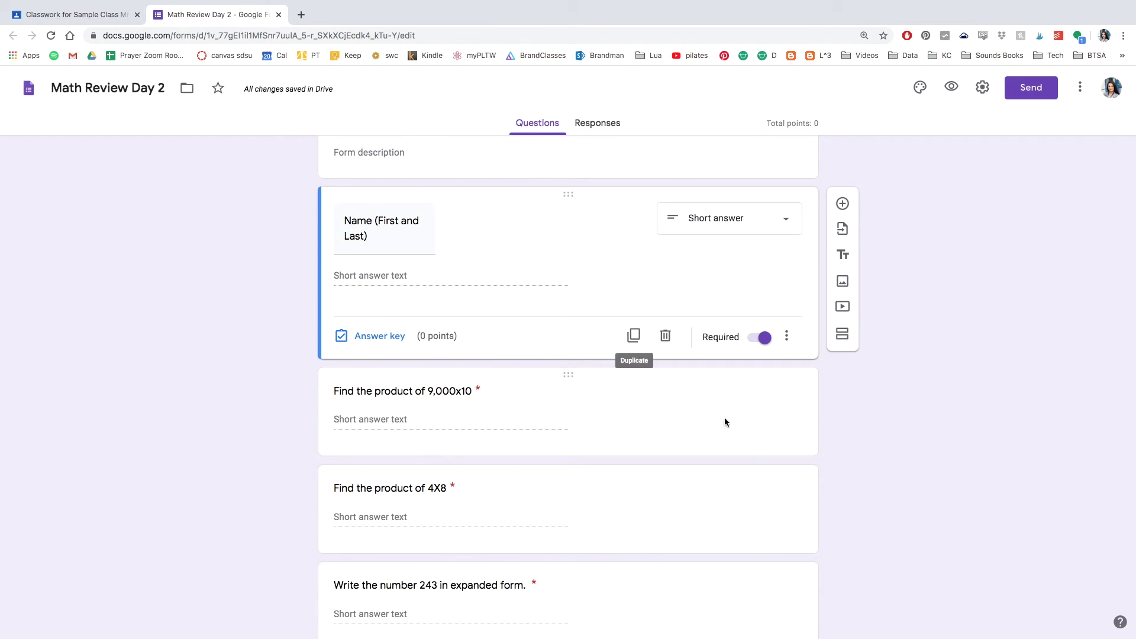
# Step: Delete the Untitled Question and extra blank cards after the fill-in-the-blank question, then view Responses
pyautogui.click(760, 424)
pyautogui.scroll(-5, 774, 442)
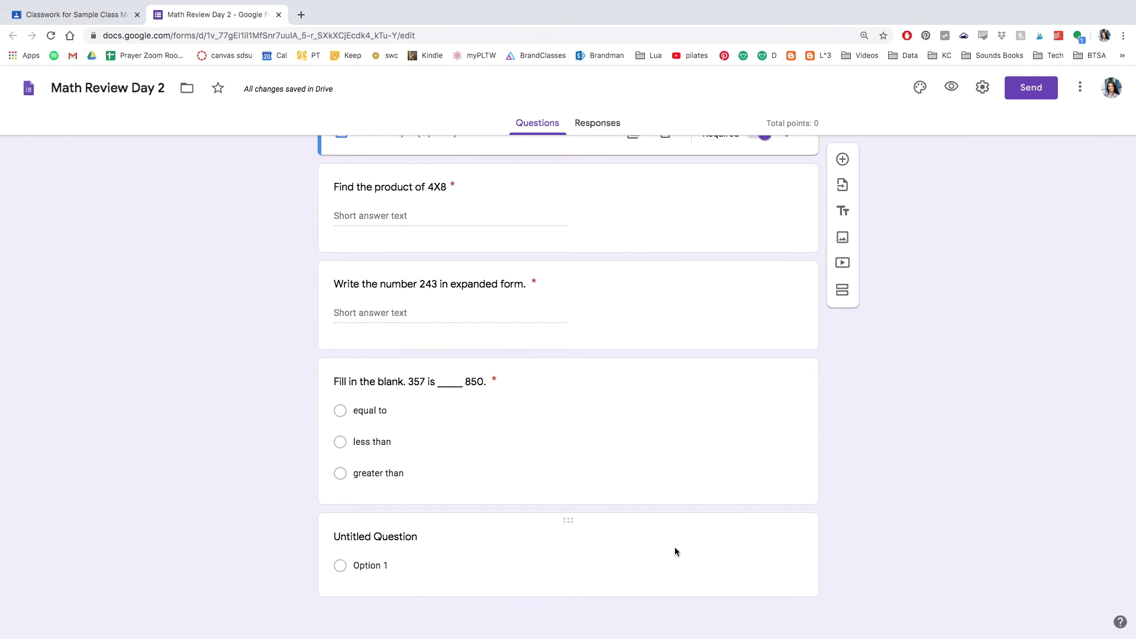
pyautogui.click(680, 546)
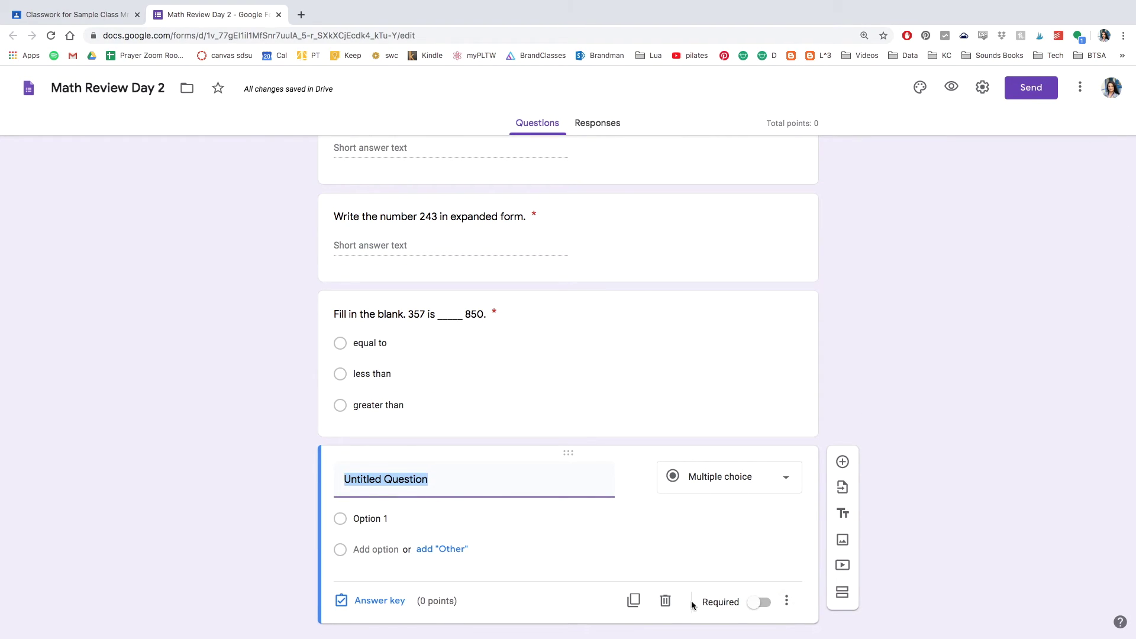
pyautogui.click(664, 601)
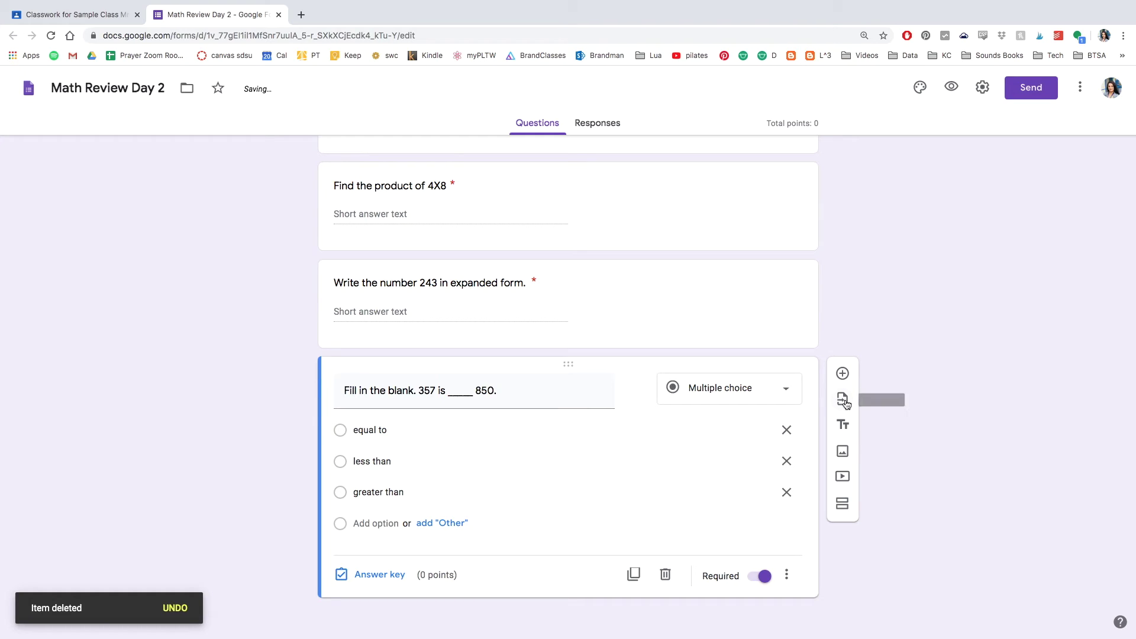
pyautogui.click(842, 373)
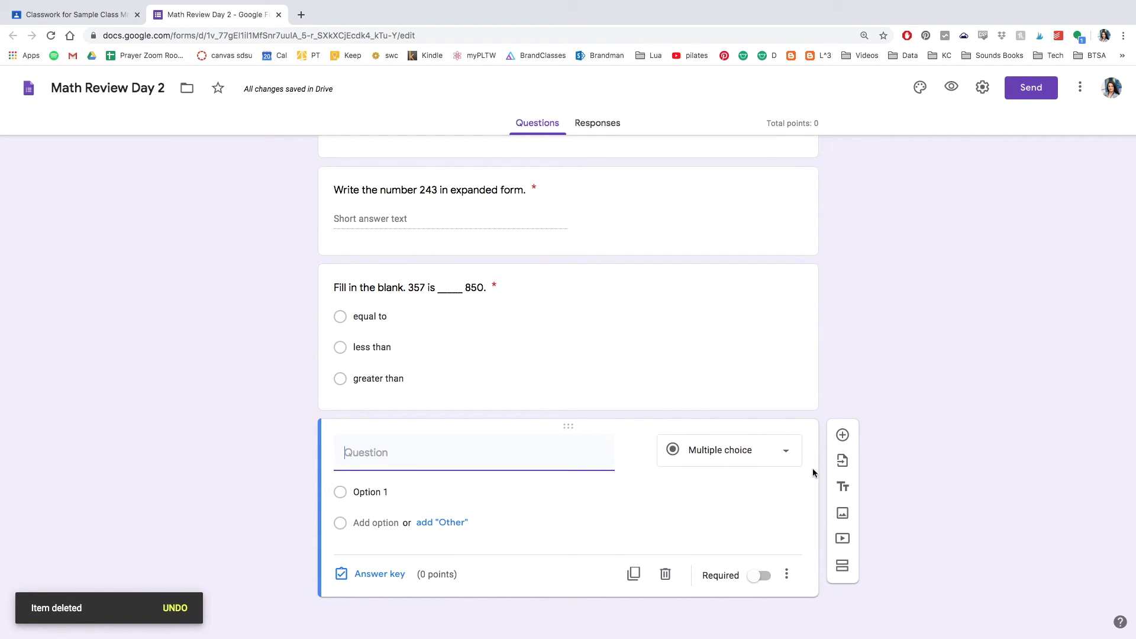
pyautogui.click(842, 435)
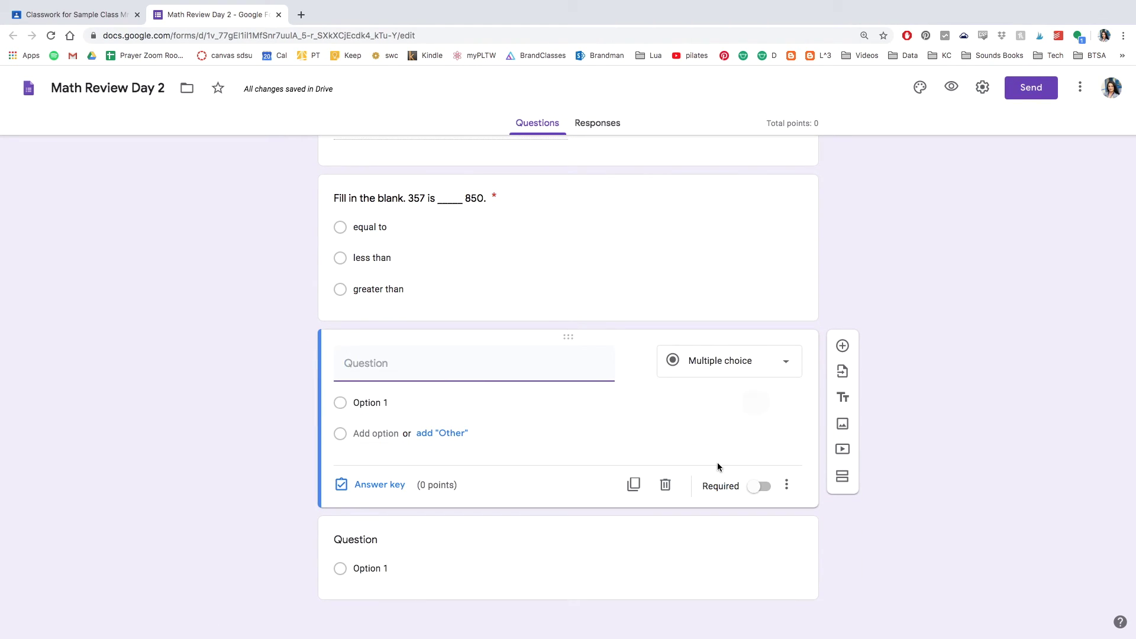
pyautogui.click(665, 485)
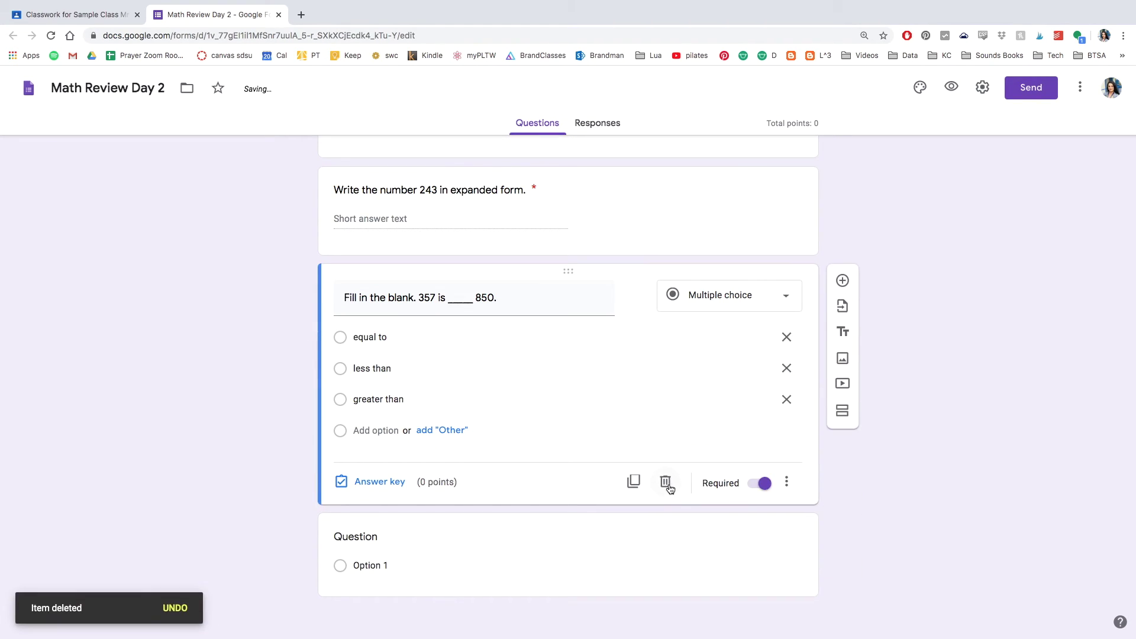
pyautogui.click(733, 539)
pyautogui.click(666, 578)
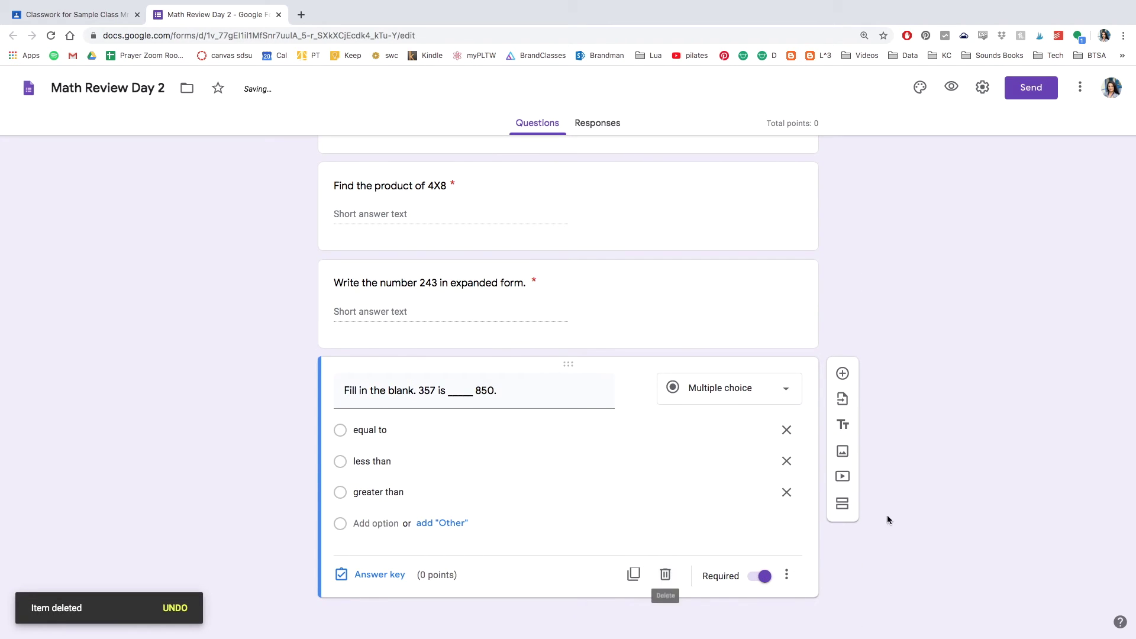
pyautogui.scroll(5, 981, 396)
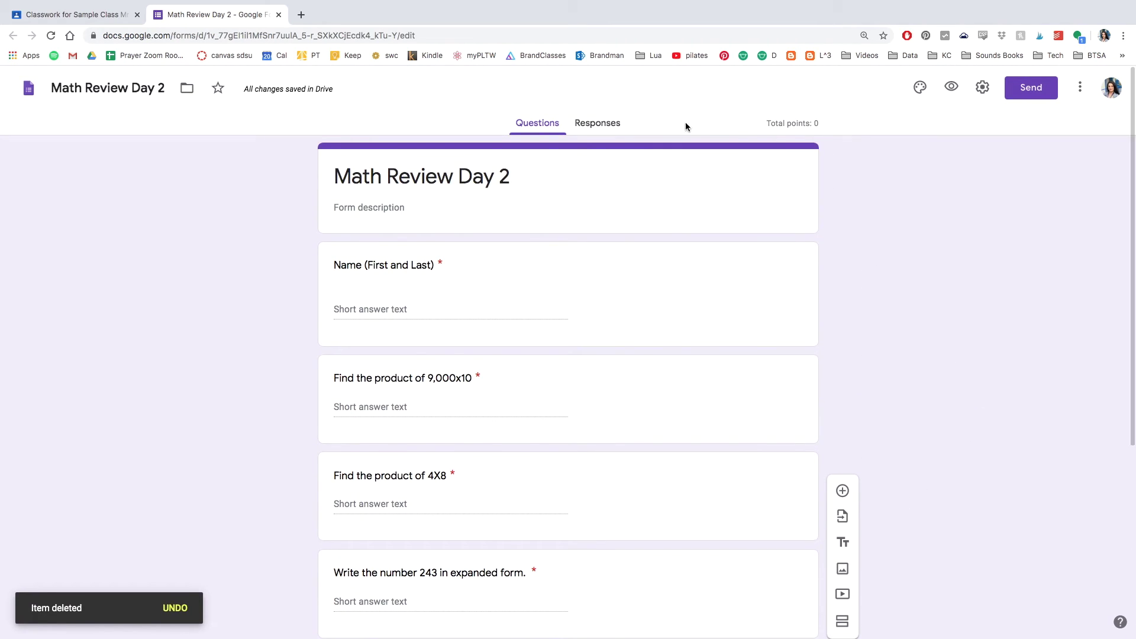
pyautogui.click(590, 126)
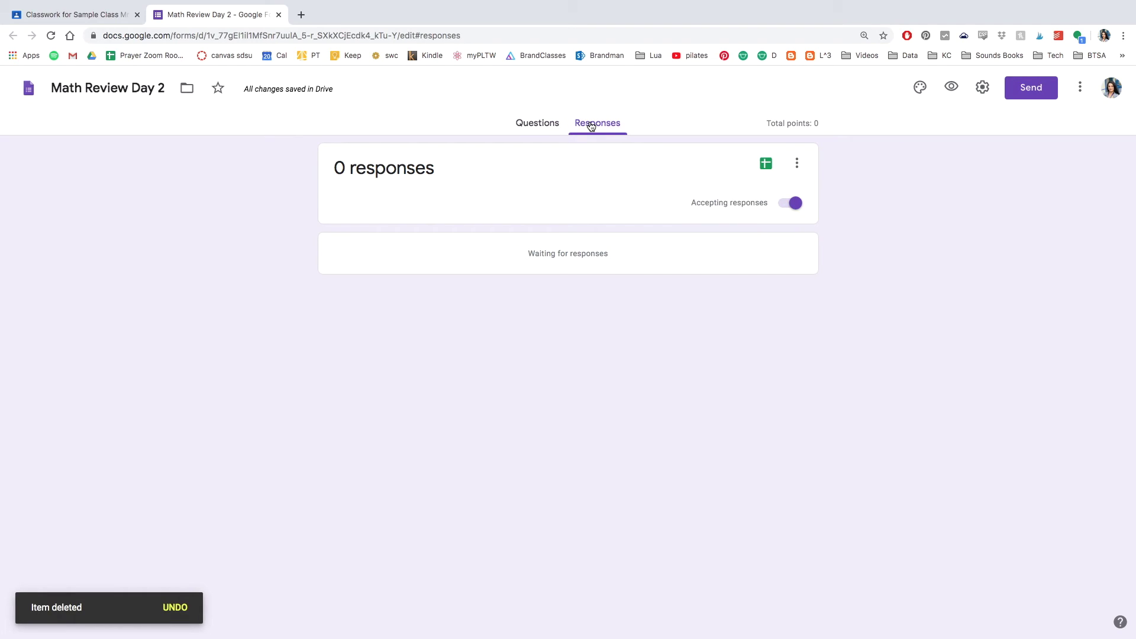
# Step: Set the response destination to the existing Spiral Review (Responses) spreadsheet
pyautogui.click(799, 162)
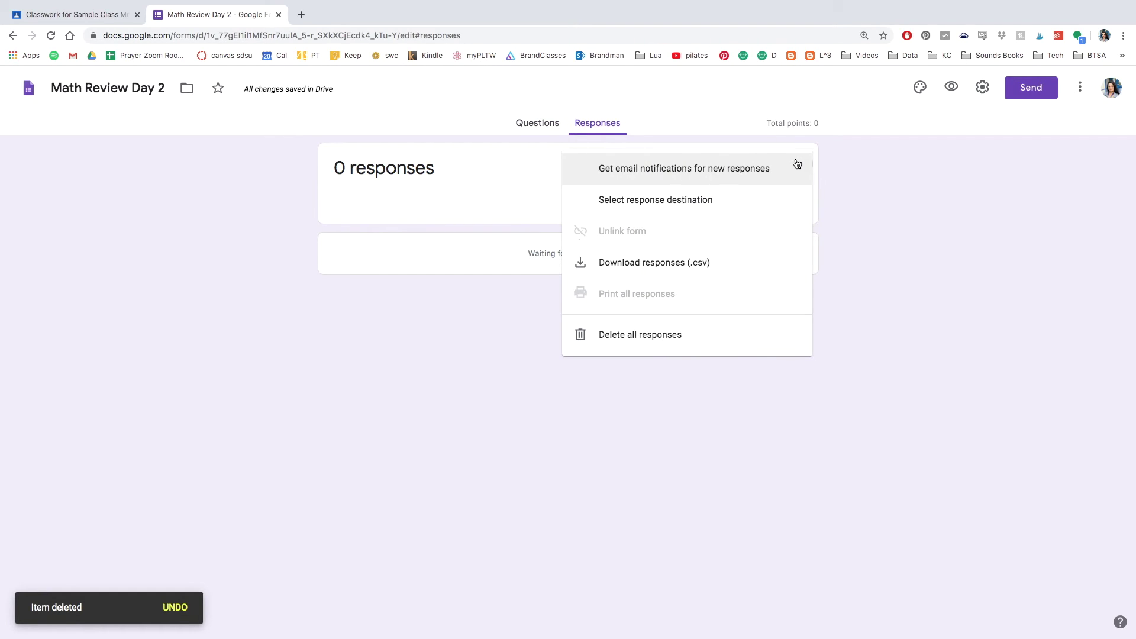
pyautogui.click(665, 204)
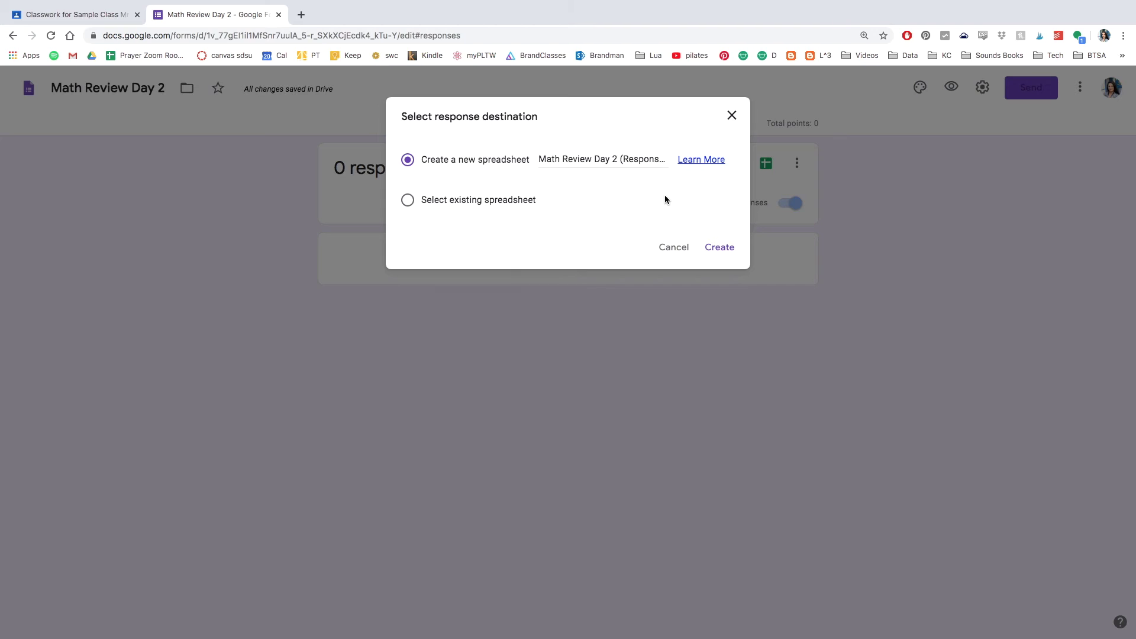
pyautogui.click(413, 202)
pyautogui.click(724, 251)
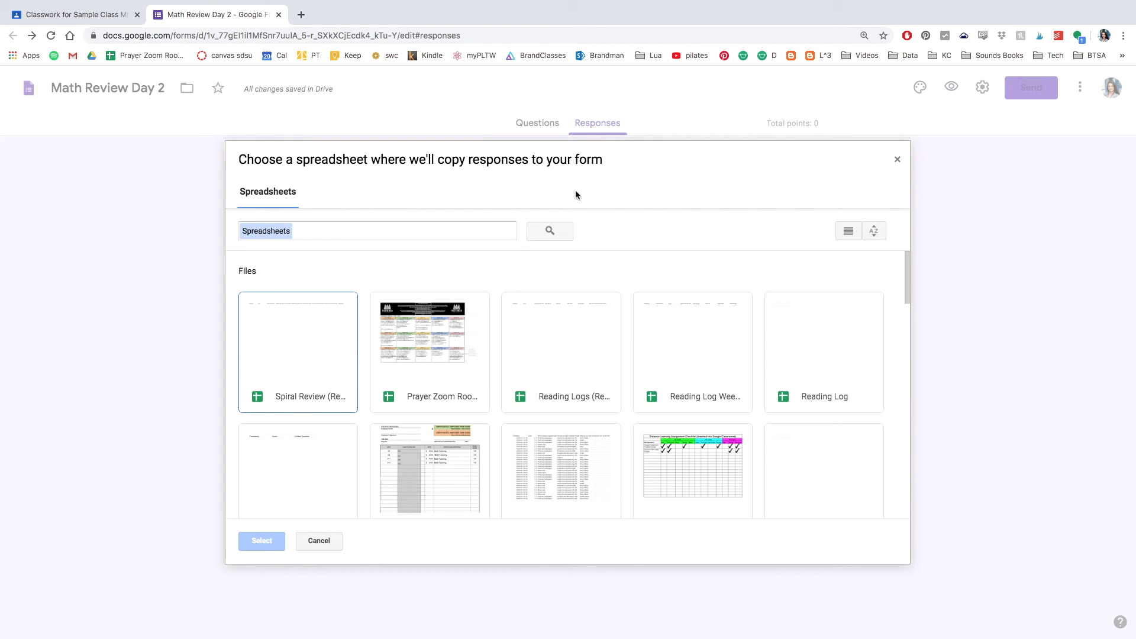
pyautogui.doubleClick(319, 329)
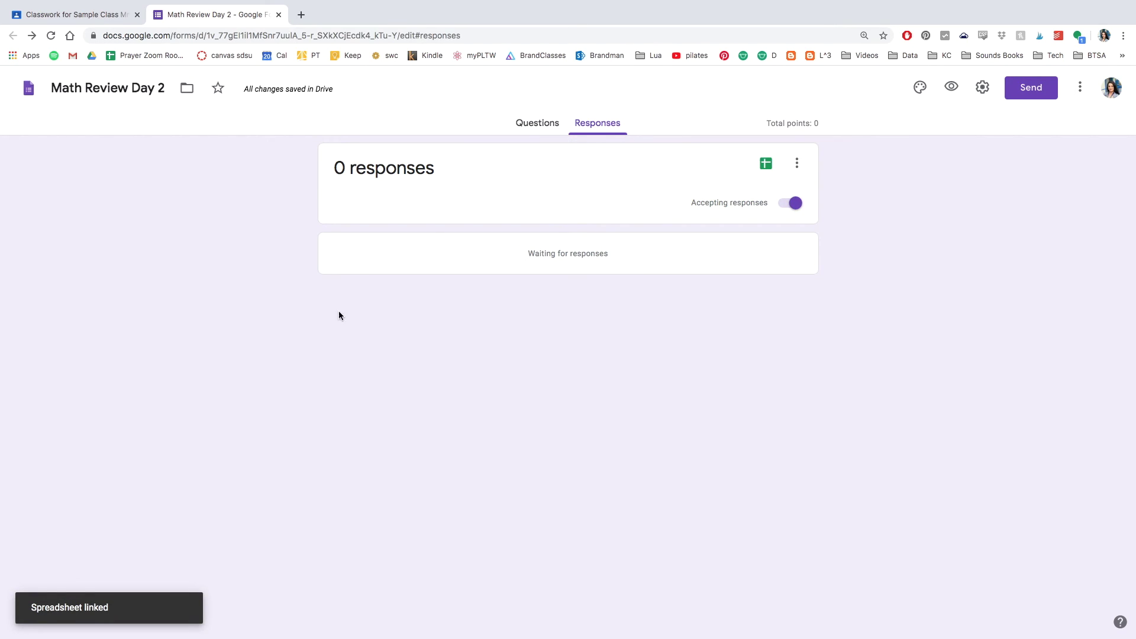
# Step: Open the linked spreadsheet, compare the Form Responses 1 and Form Responses 2 columns, then close it
pyautogui.click(767, 165)
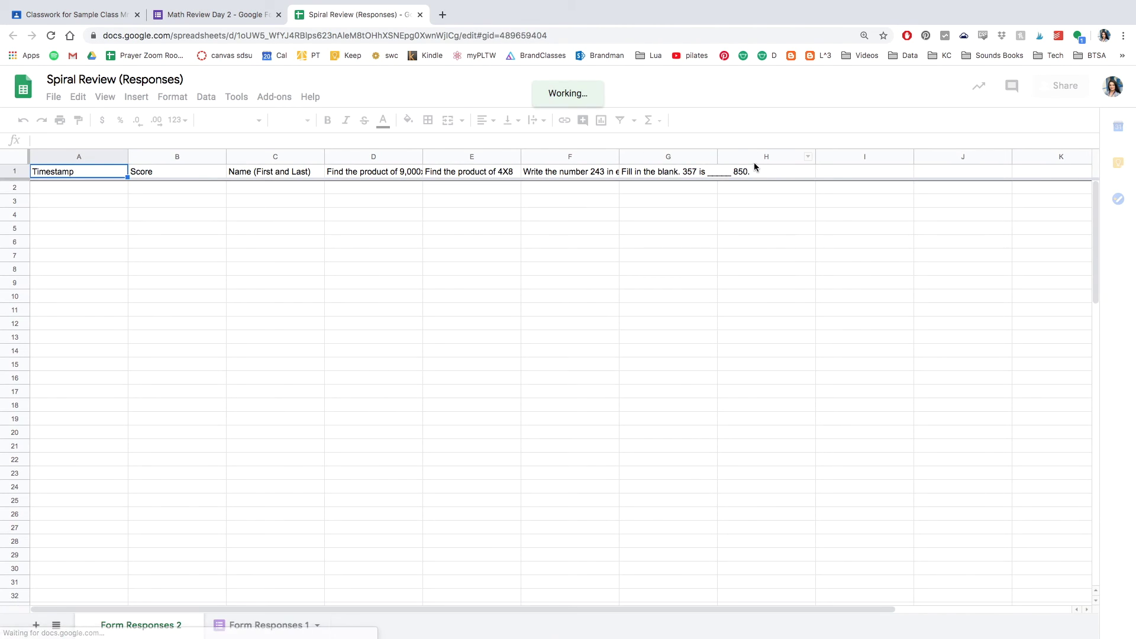
pyautogui.click(267, 625)
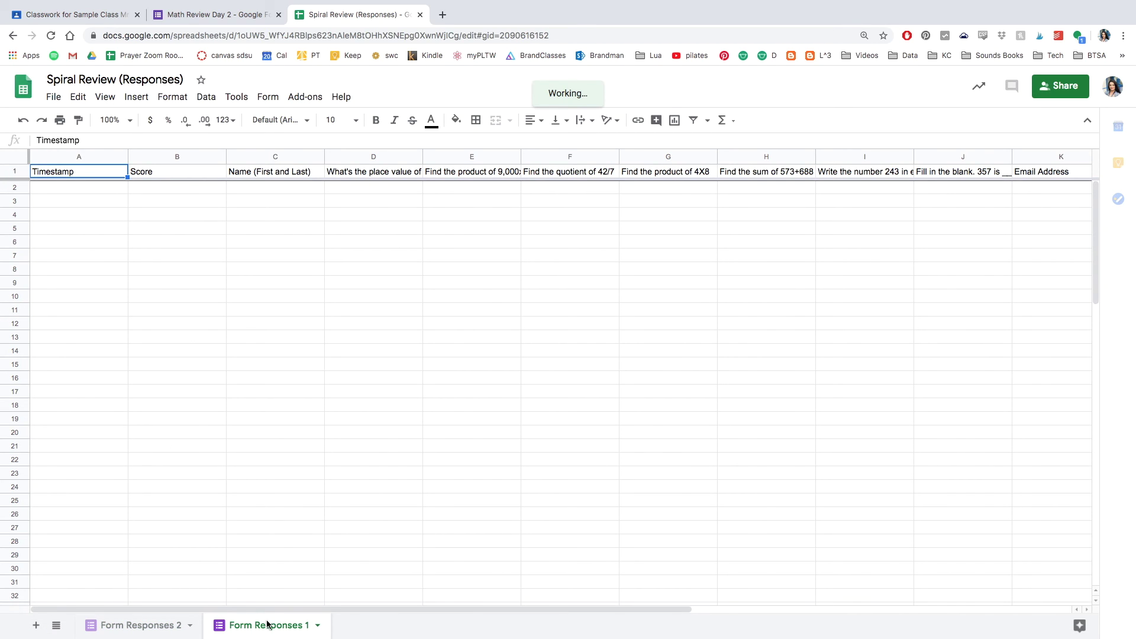
pyautogui.click(271, 186)
pyautogui.click(364, 187)
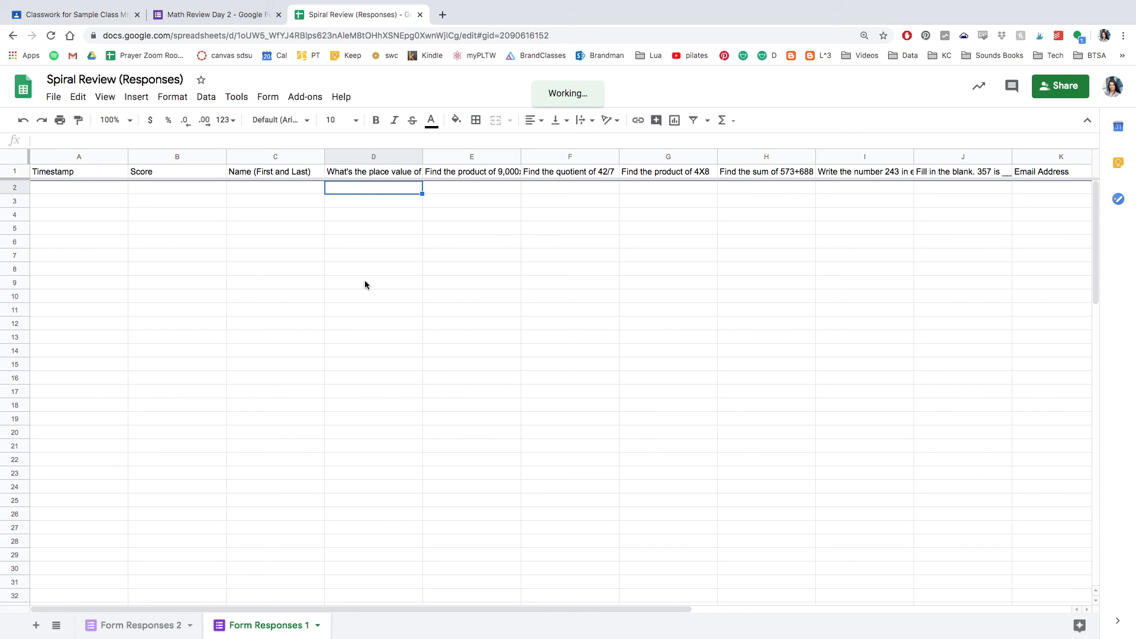
pyautogui.click(163, 626)
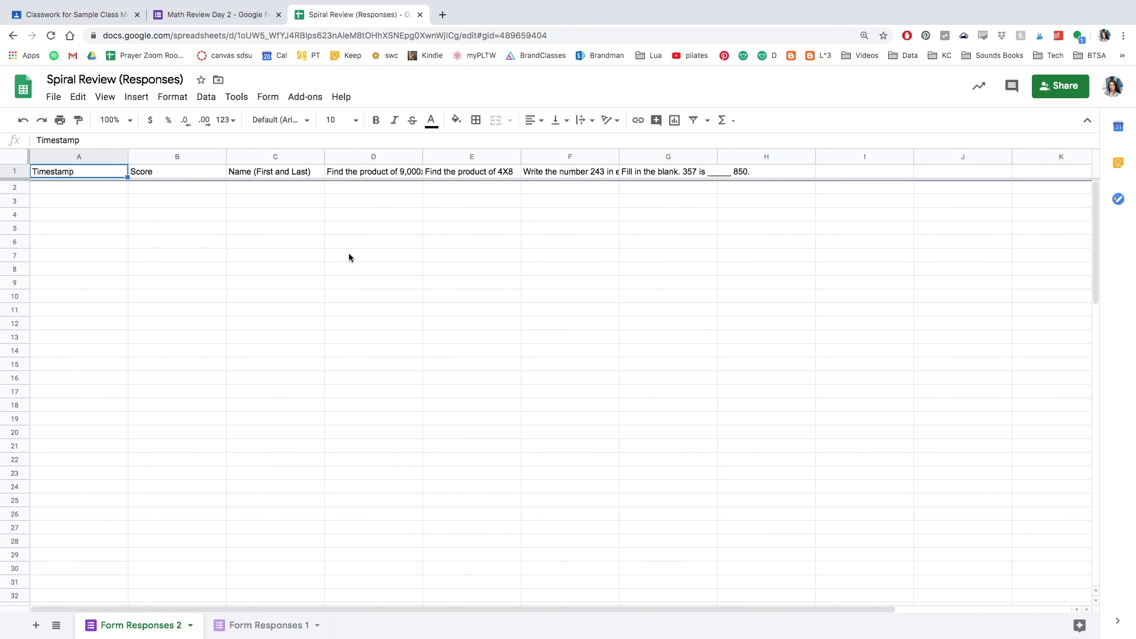
pyautogui.click(353, 195)
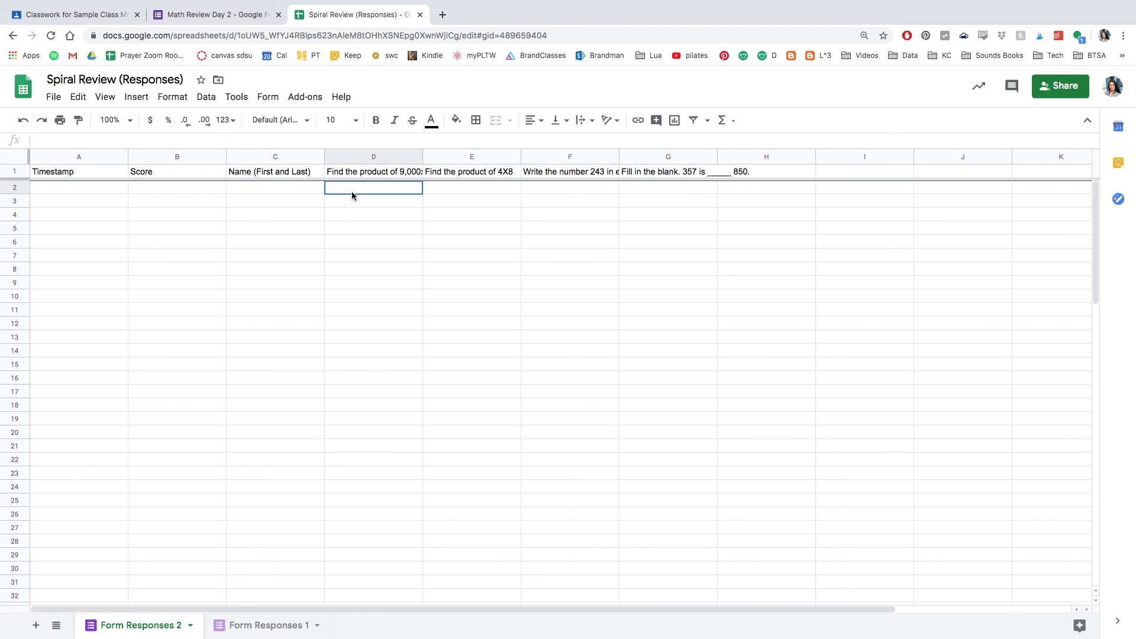
pyautogui.click(420, 15)
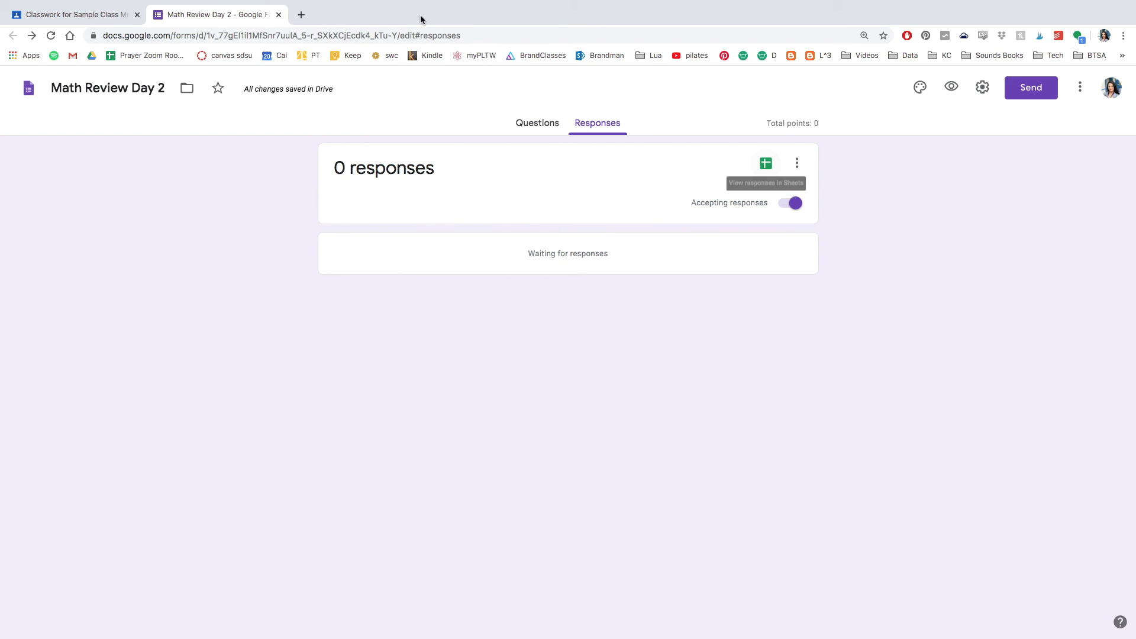
# Step: Assign Spiral Review Day 2 under Math, due Apr 5, with the quiz attached, then reopen its edit page
pyautogui.click(279, 15)
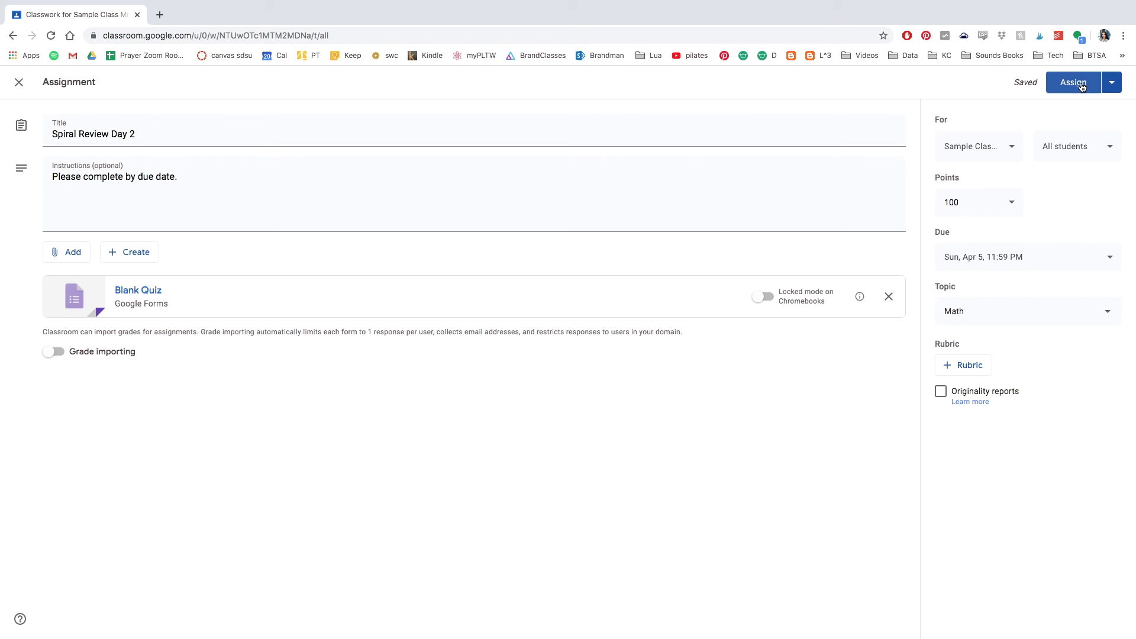
pyautogui.click(1075, 84)
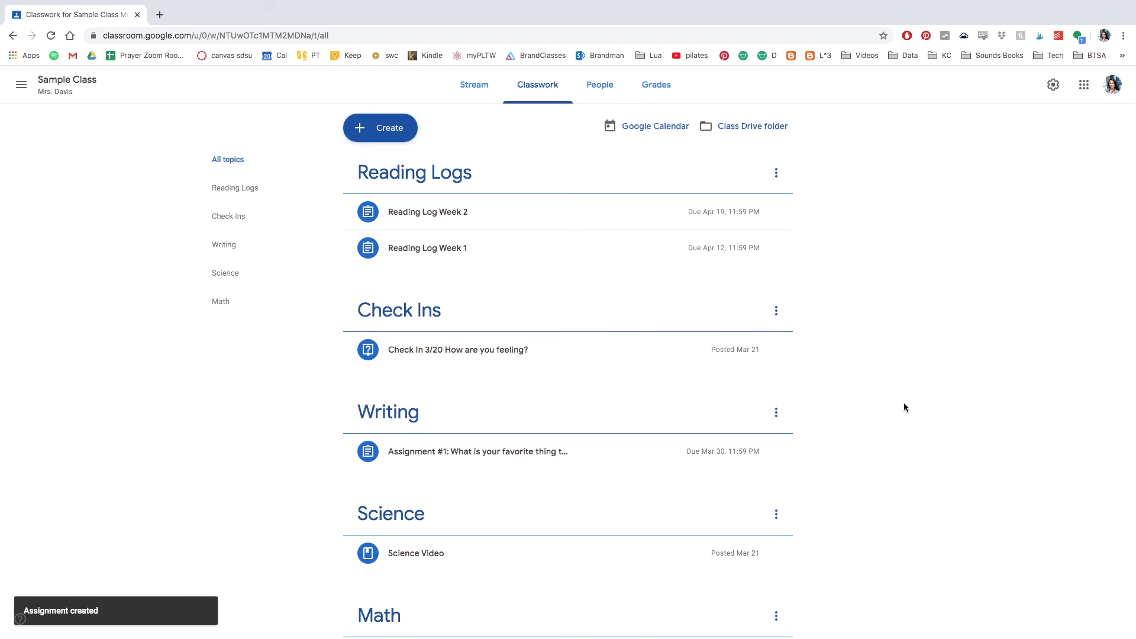
pyautogui.scroll(-2, 903, 407)
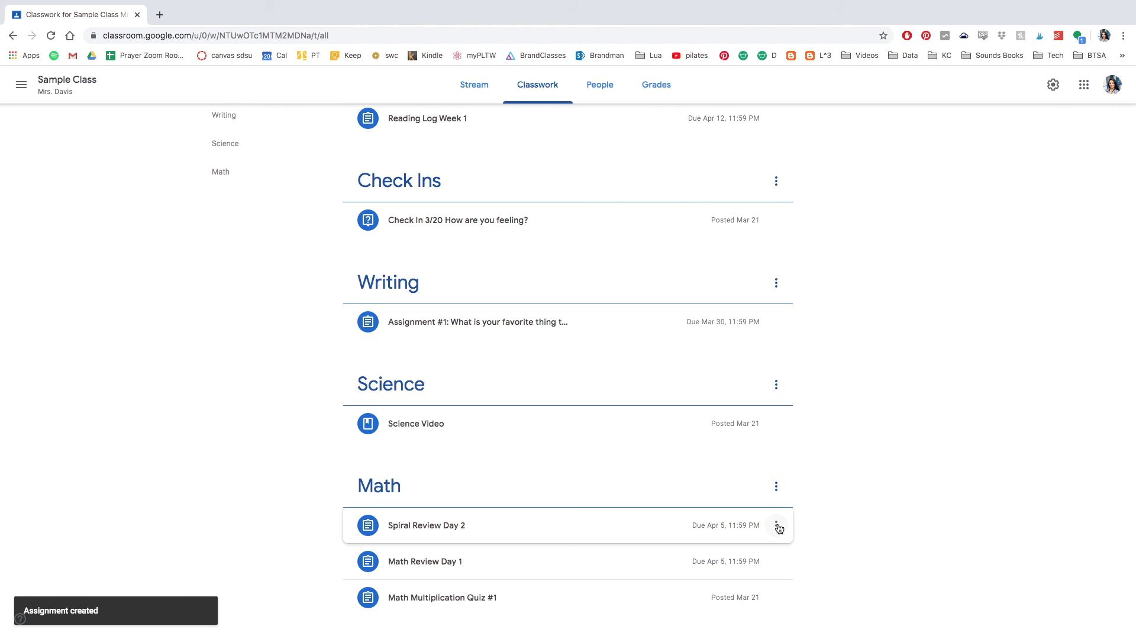
pyautogui.click(777, 527)
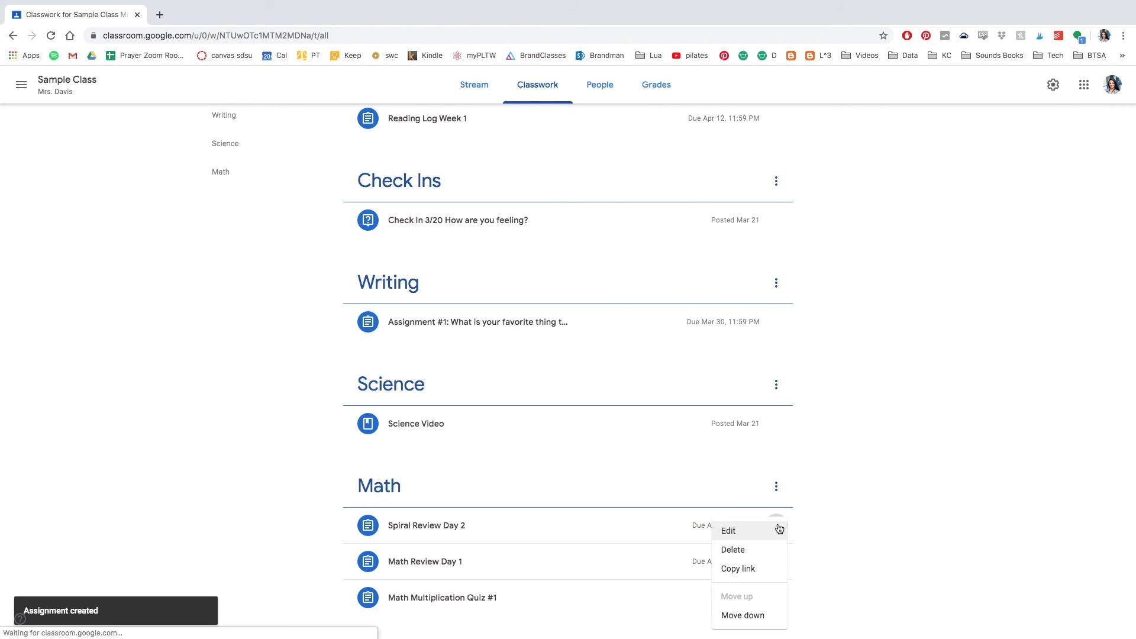
pyautogui.click(748, 531)
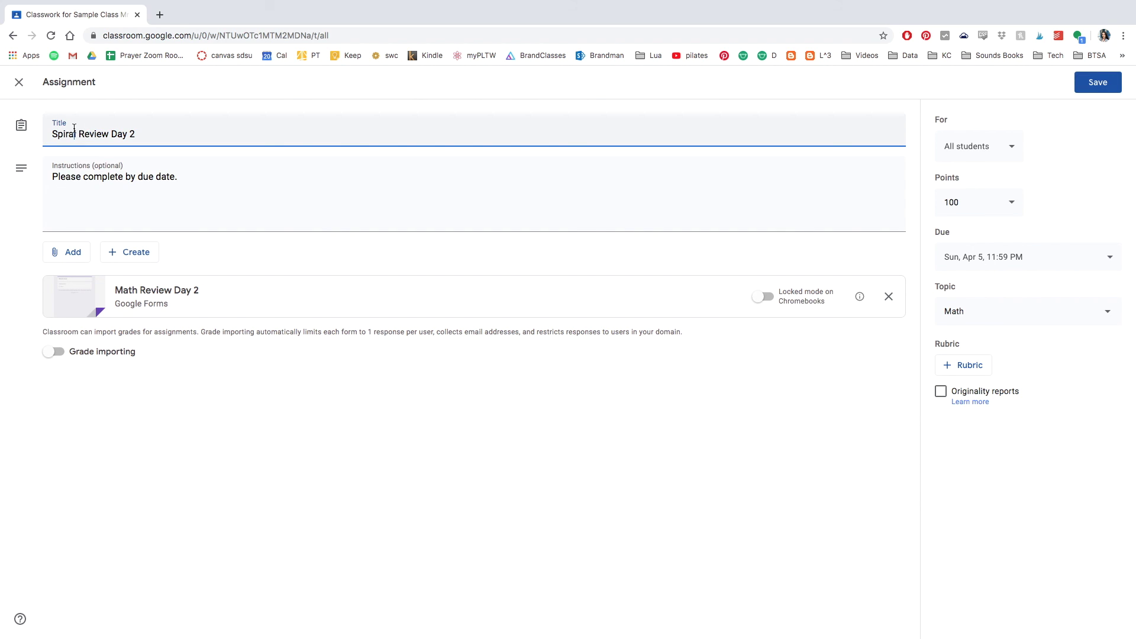
# Step: Replace 'Spiral' with 'Math' so the title reads 'Math Review Day 2', and save
pyautogui.moveTo(77, 134); pyautogui.dragTo(22, 135)
pyautogui.write('Math')
pyautogui.click(1088, 84)
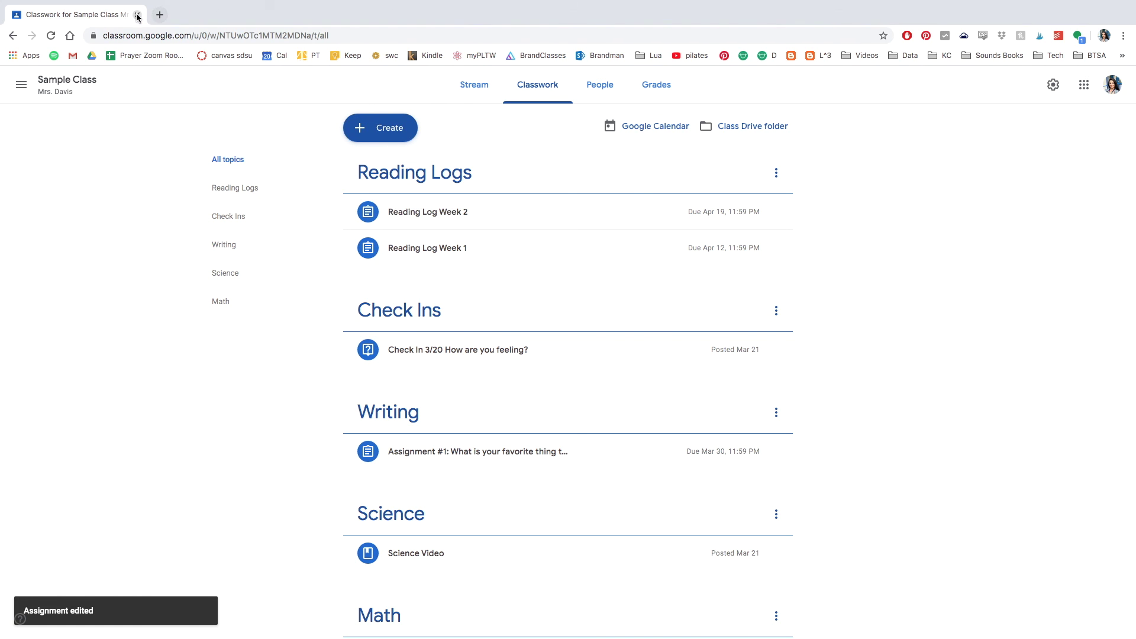
# Step: Show the Sample Class Stream with Math Review Day 2 as the latest post
pyautogui.click(474, 85)
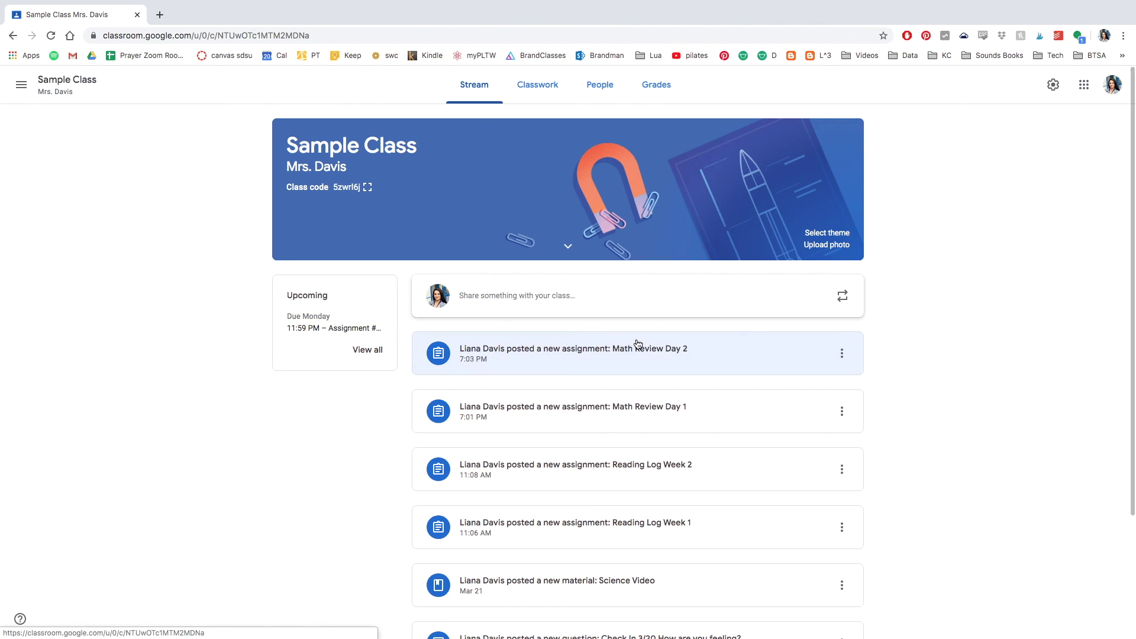